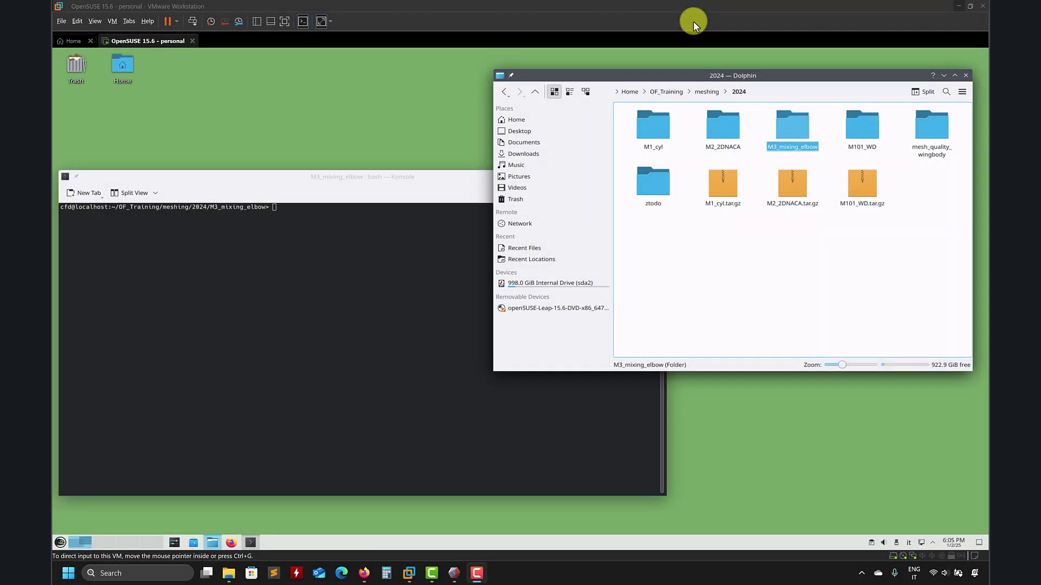
Step: Open the M3_mixing_elbow folder in the file manager
{"action": "left_click", "coordinate": [757, 135]}
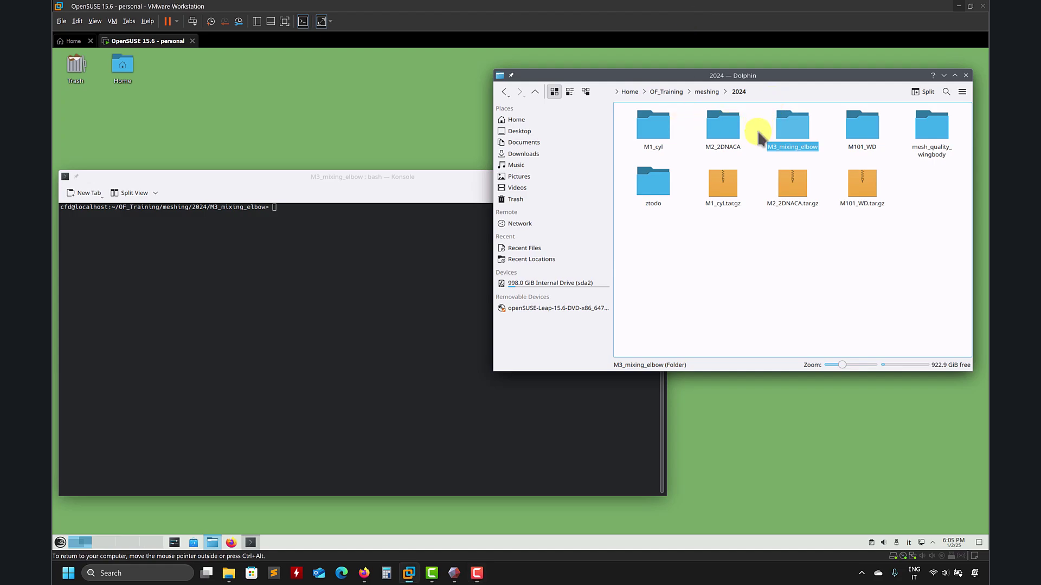
{"action": "left_click", "coordinate": [758, 133]}
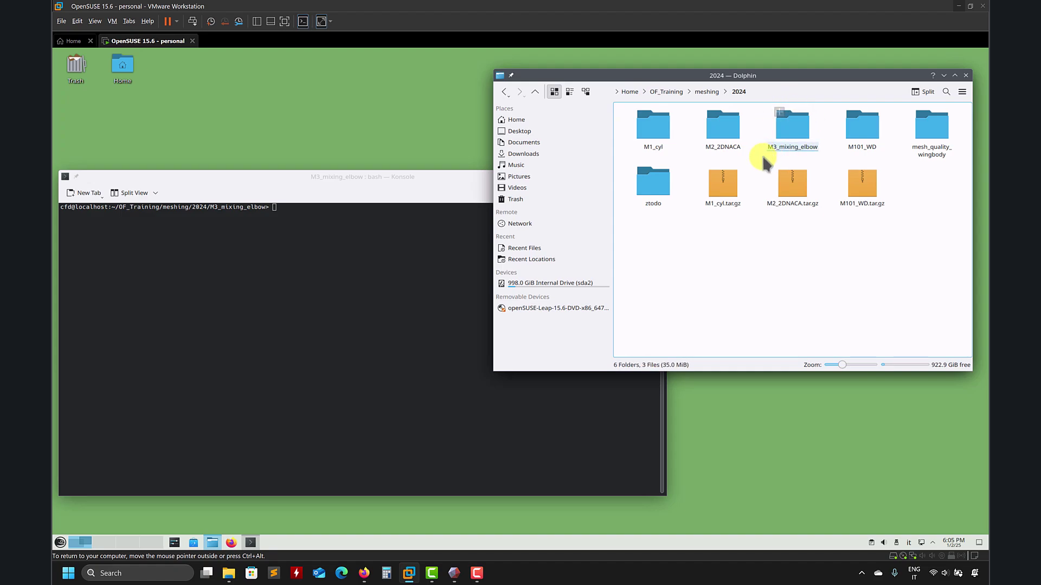
{"action": "left_click", "coordinate": [793, 124]}
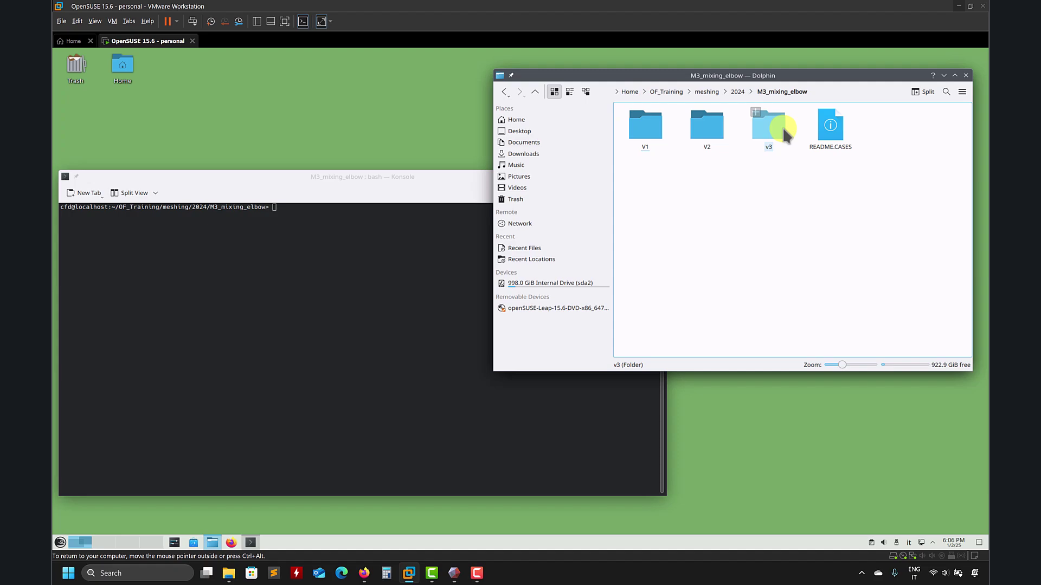
Step: List the contents of the M3_mixing_elbow directory in the terminal
{"action": "left_click", "coordinate": [427, 260]}
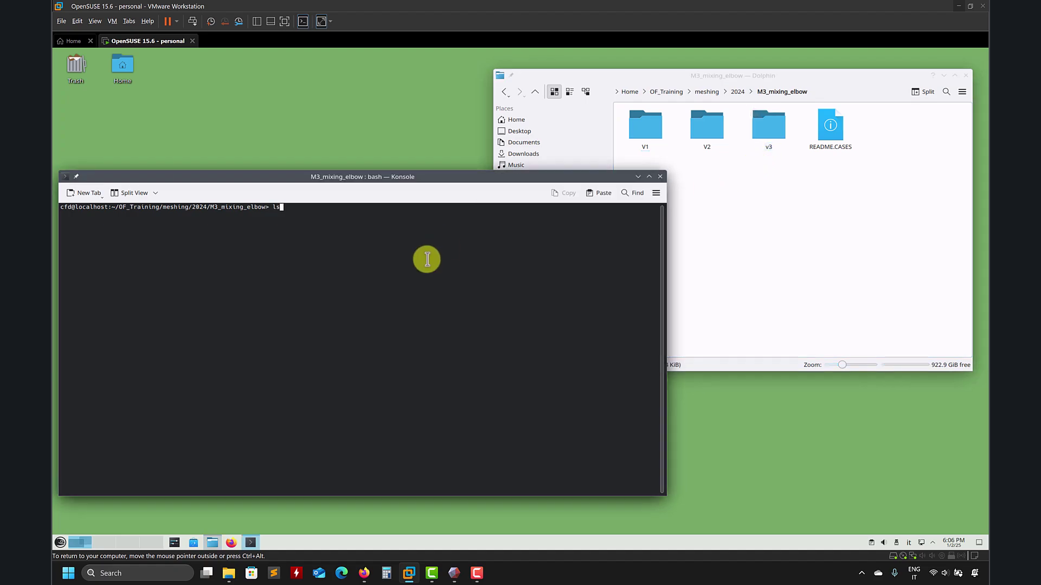
{"action": "type", "text": "ls"}
{"action": "key", "text": "Return"}
Step: Try to enter the v3 case directory from the terminal with "v3" and "cd V3", listing the directory in between
{"action": "type", "text": "v3"}
{"action": "key", "text": "Return"}
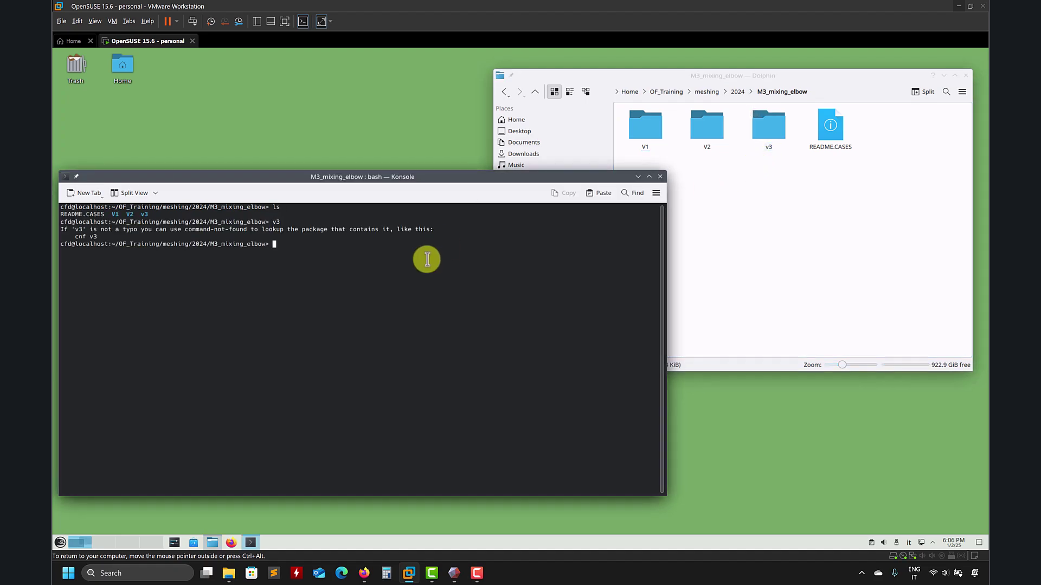
{"action": "type", "text": "ls"}
{"action": "key", "text": "Return"}
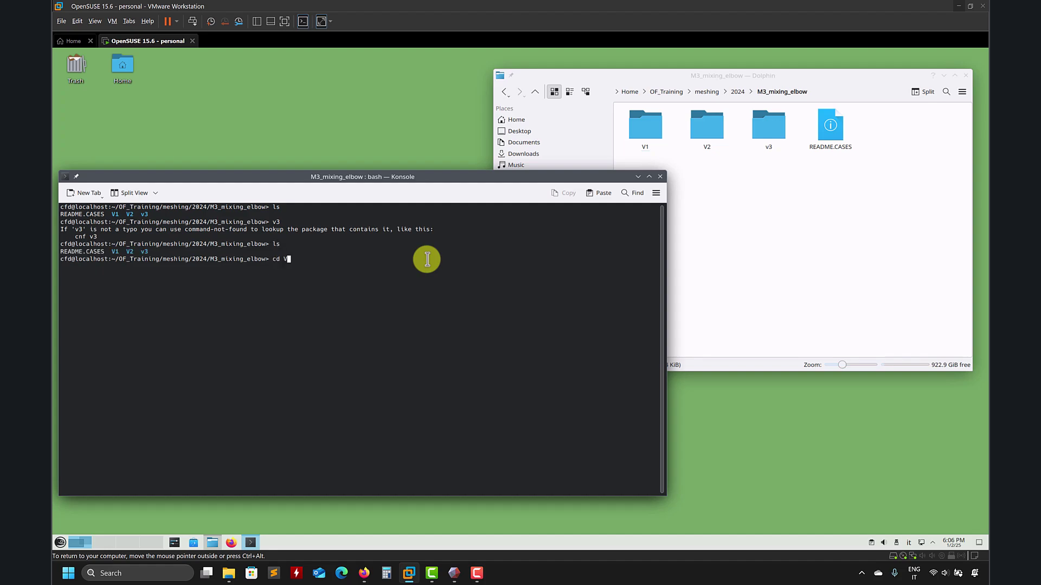
{"action": "key", "text": "Return"}
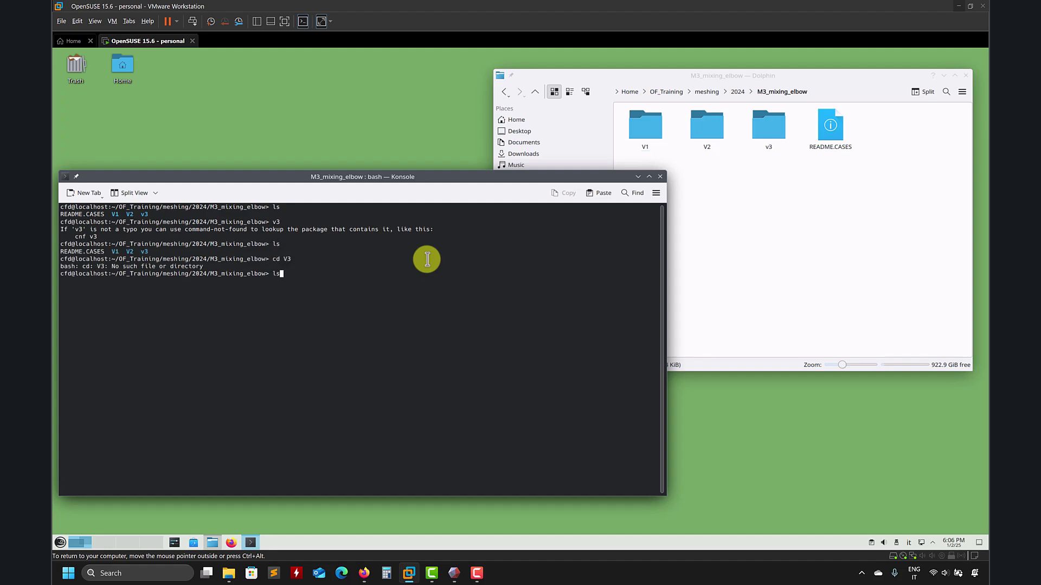
Step: List the terminal's current directory, change into v3 with "cd v3", and list its contents
{"action": "key", "text": "Return"}
{"action": "type", "text": "cd v3"}
{"action": "key", "text": "Return"}
{"action": "type", "text": "ls"}
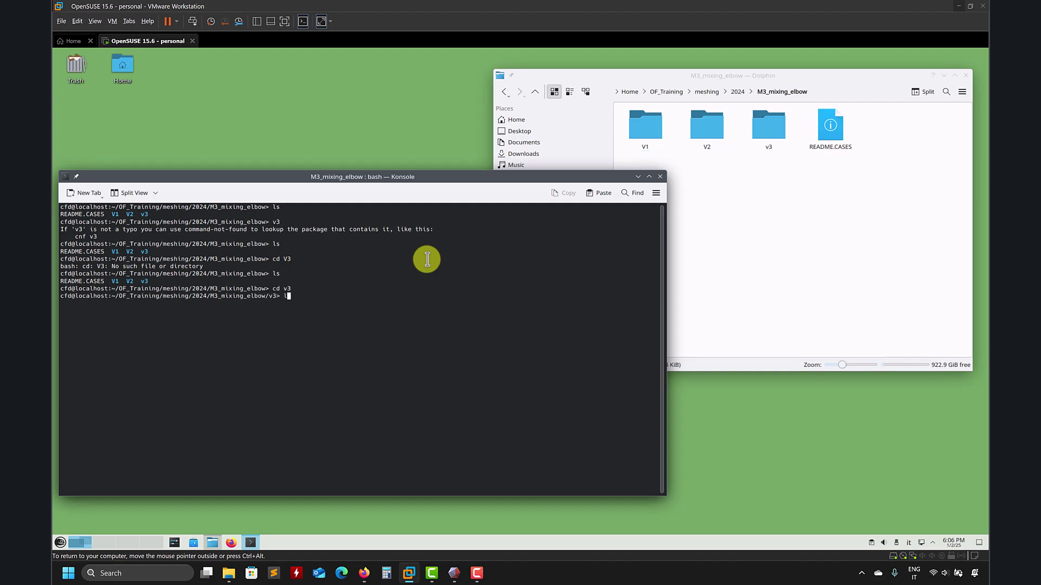
{"action": "key", "text": "Return"}
Step: Browse to the v3/constant/geometry folder in the file manager
{"action": "left_click", "coordinate": [766, 135]}
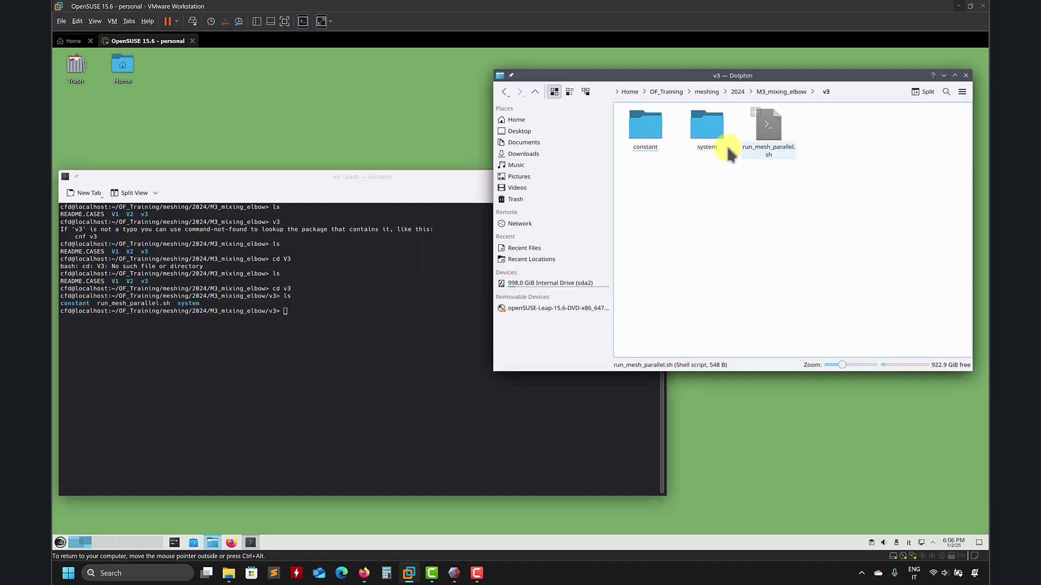
{"action": "left_click", "coordinate": [647, 130]}
{"action": "left_click", "coordinate": [711, 136]}
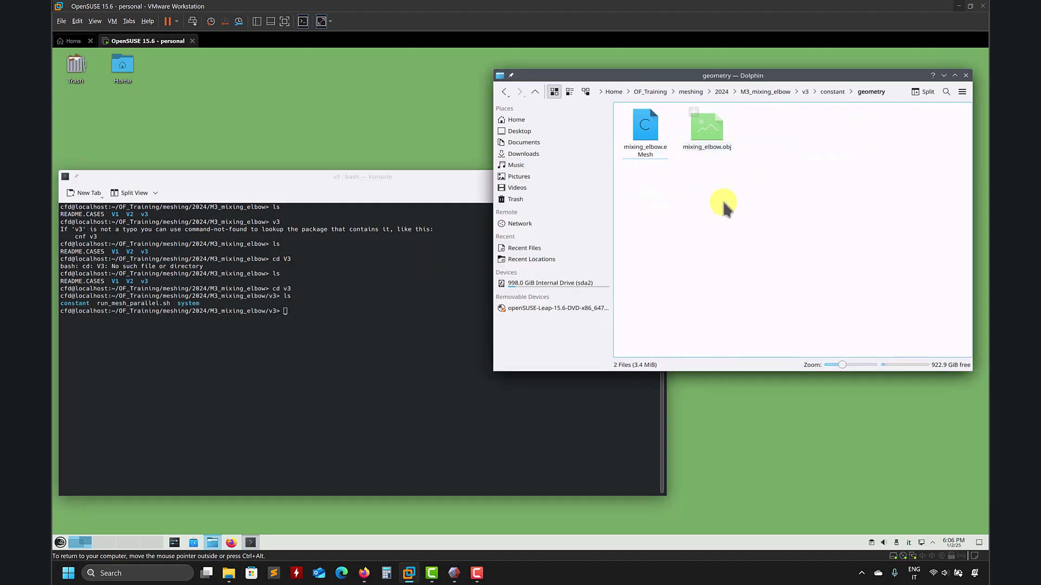
Step: Launch ParaView from the terminal with paraview511 and load constant/geometry/mixing_elbow.obj
{"action": "left_click", "coordinate": [342, 272]}
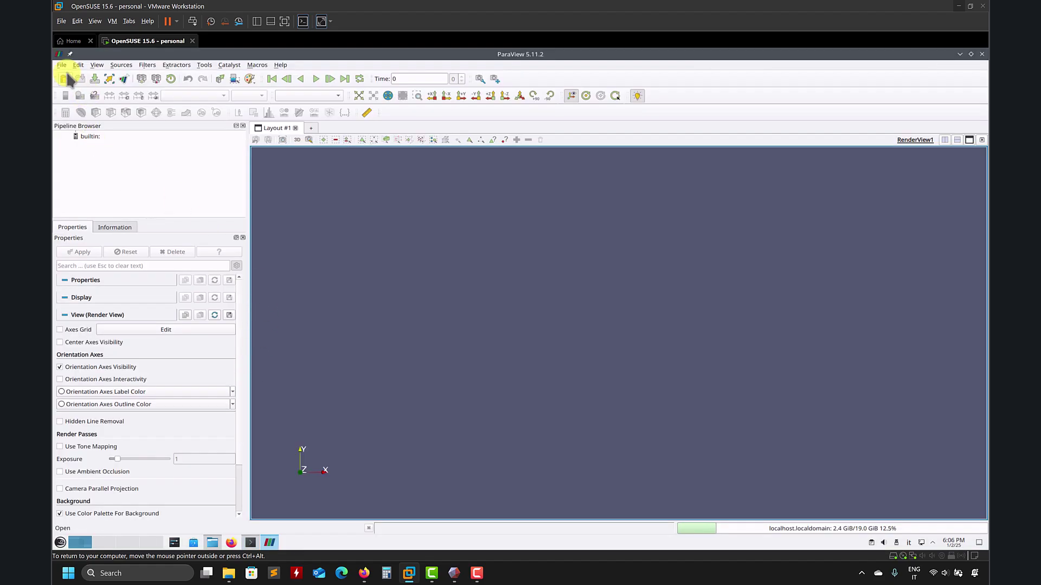
{"action": "left_click", "coordinate": [66, 79]}
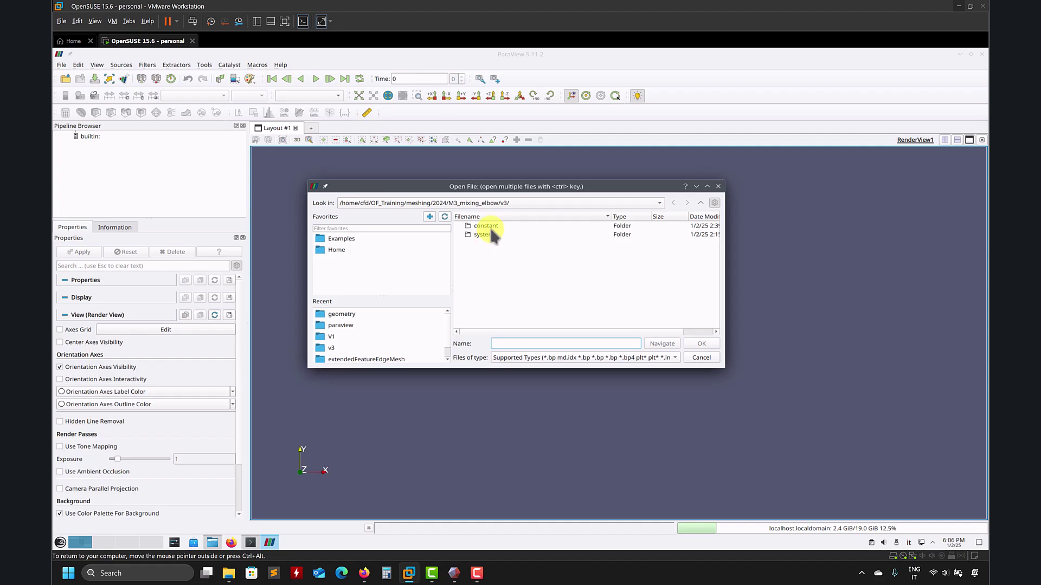
{"action": "double_click", "coordinate": [489, 224]}
{"action": "double_click", "coordinate": [497, 234]}
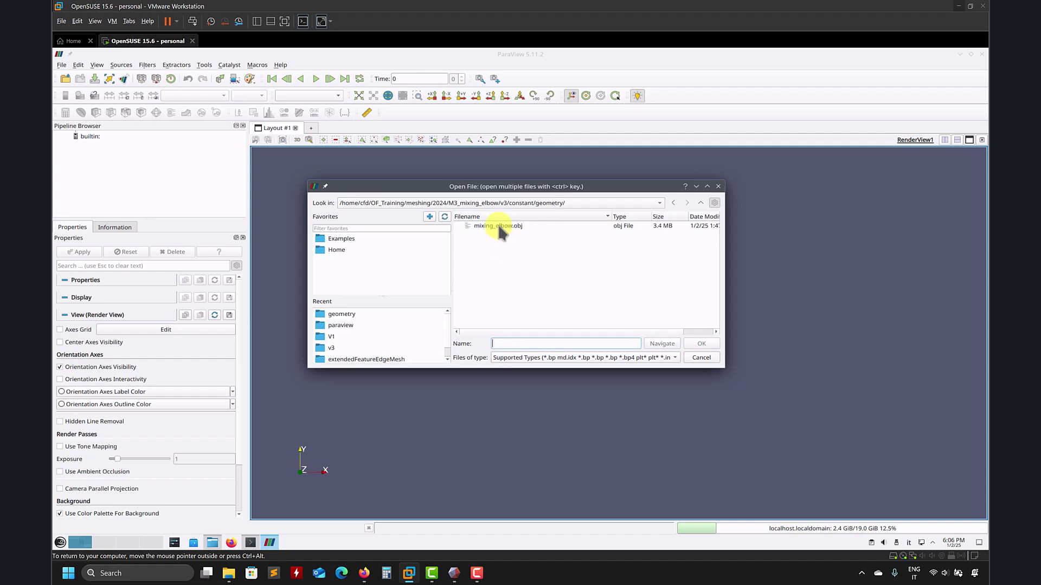
{"action": "left_click", "coordinate": [497, 226]}
{"action": "left_click", "coordinate": [701, 343]}
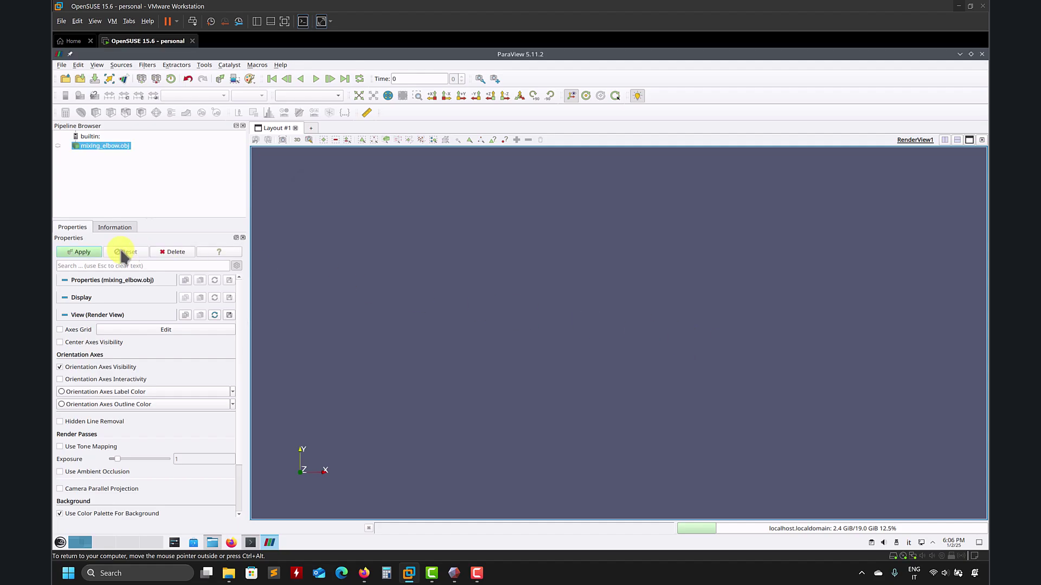
{"action": "left_click", "coordinate": [87, 252]}
Step: Color the mixing elbow surface by GroupIds and examine its patches, including the circular patch on the bend
{"action": "left_click_drag", "start_coordinate": [499, 309], "coordinate": [551, 267]}
{"action": "scroll", "coordinate": [551, 267], "scroll_direction": "up", "scroll_amount": 3}
{"action": "left_click", "coordinate": [211, 95]}
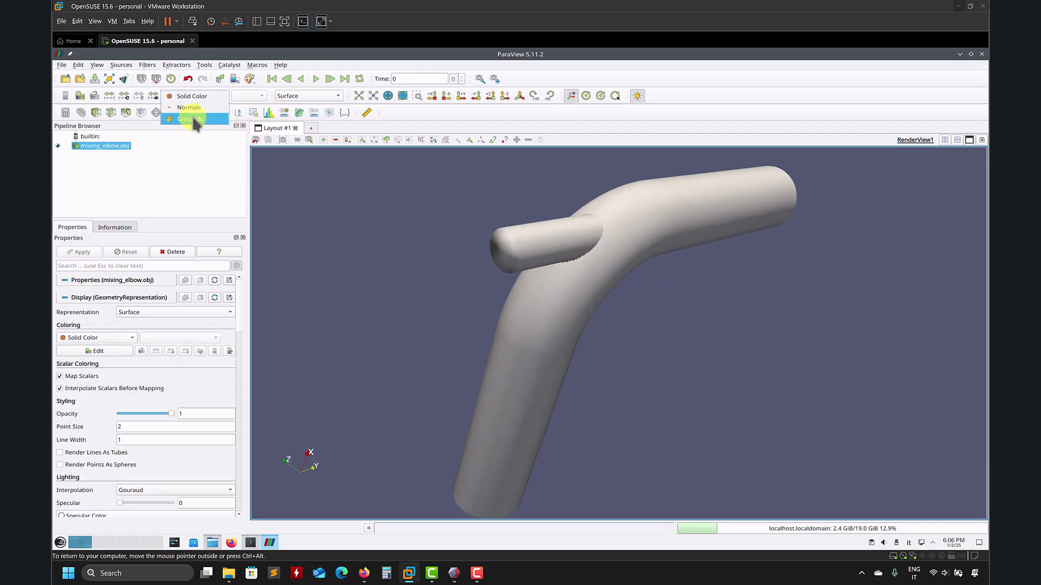
{"action": "left_click", "coordinate": [193, 119]}
{"action": "left_click_drag", "start_coordinate": [552, 234], "coordinate": [747, 390]}
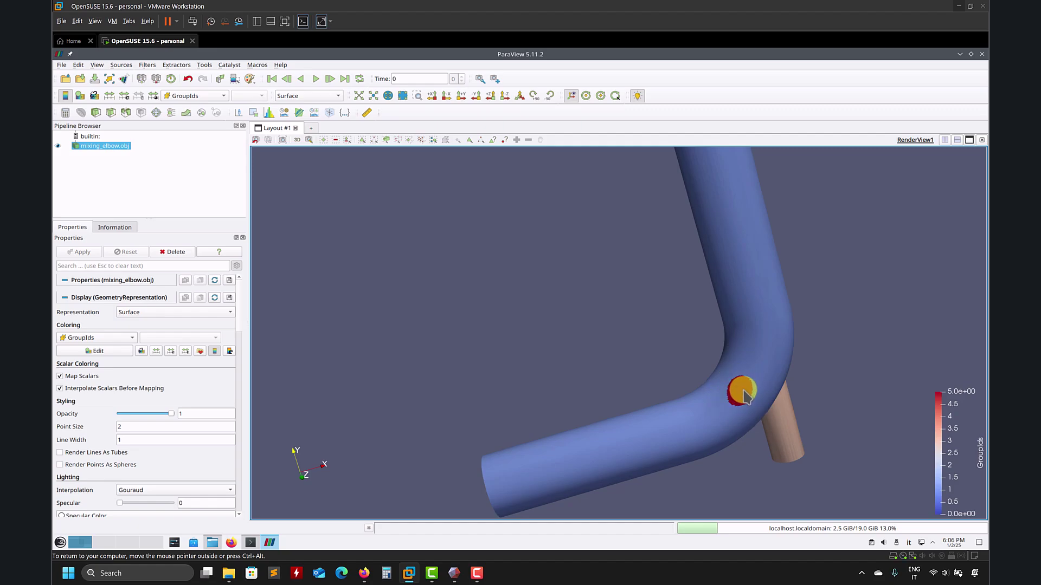
{"action": "left_click_drag", "start_coordinate": [739, 388], "coordinate": [260, 139]}
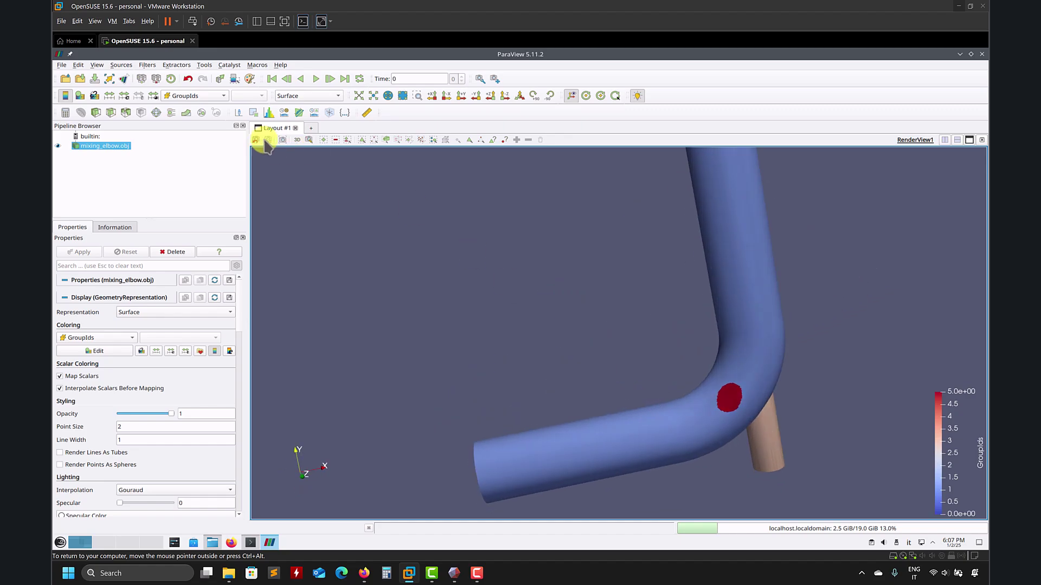
Step: Display the elbow as Surface With Edges and inspect the triangulation on the bend and the straight pipe
{"action": "left_click", "coordinate": [337, 96]}
{"action": "left_click", "coordinate": [333, 134]}
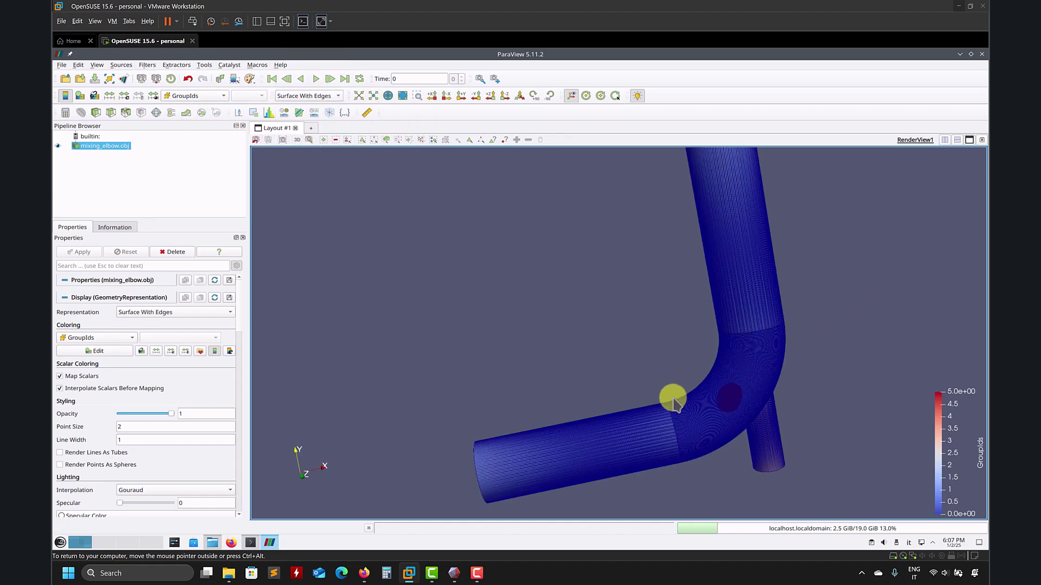
{"action": "left_click_drag", "start_coordinate": [674, 403], "coordinate": [611, 408]}
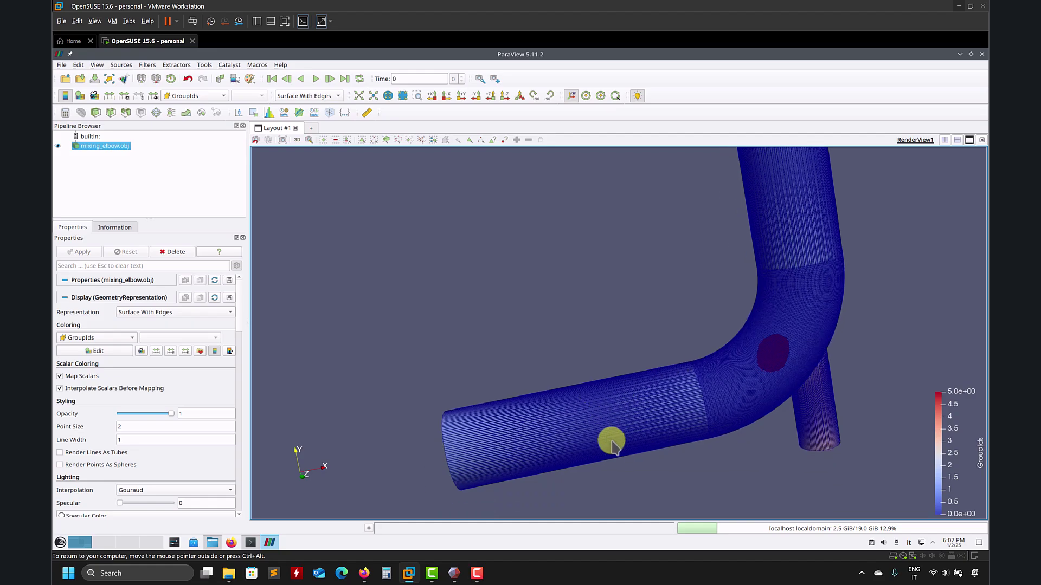
{"action": "right_click_drag", "start_coordinate": [611, 445], "coordinate": [622, 344]}
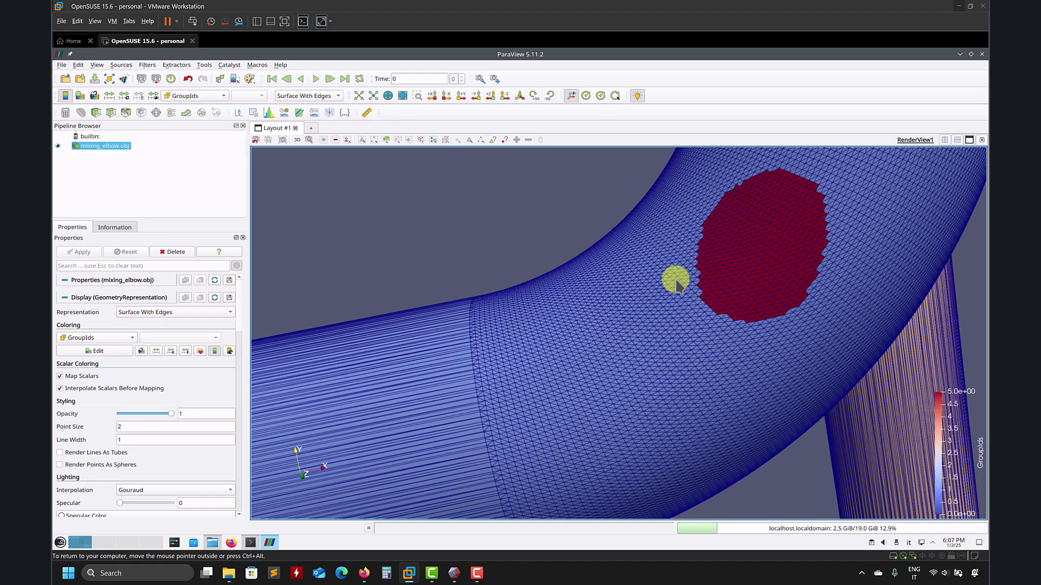
{"action": "left_click_drag", "start_coordinate": [400, 384], "coordinate": [417, 403]}
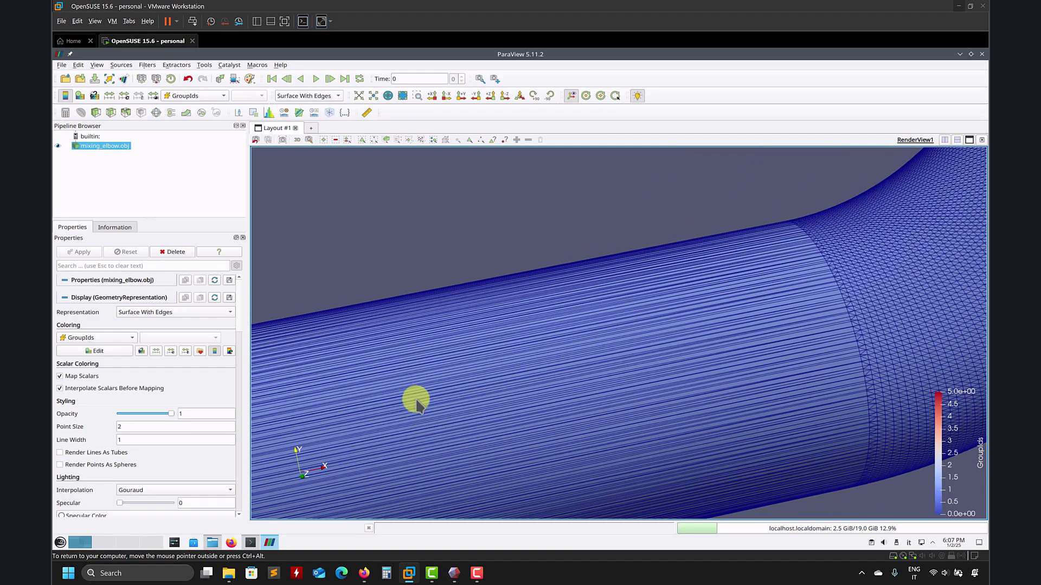
{"action": "left_click_drag", "start_coordinate": [536, 395], "coordinate": [530, 425]}
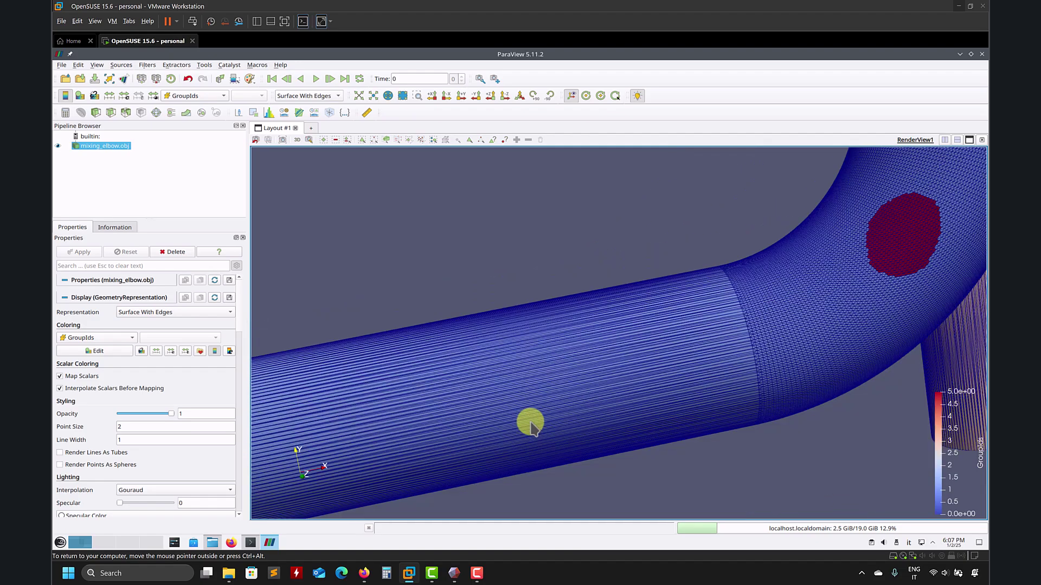
{"action": "scroll", "coordinate": [530, 425], "scroll_direction": "down", "scroll_amount": 5}
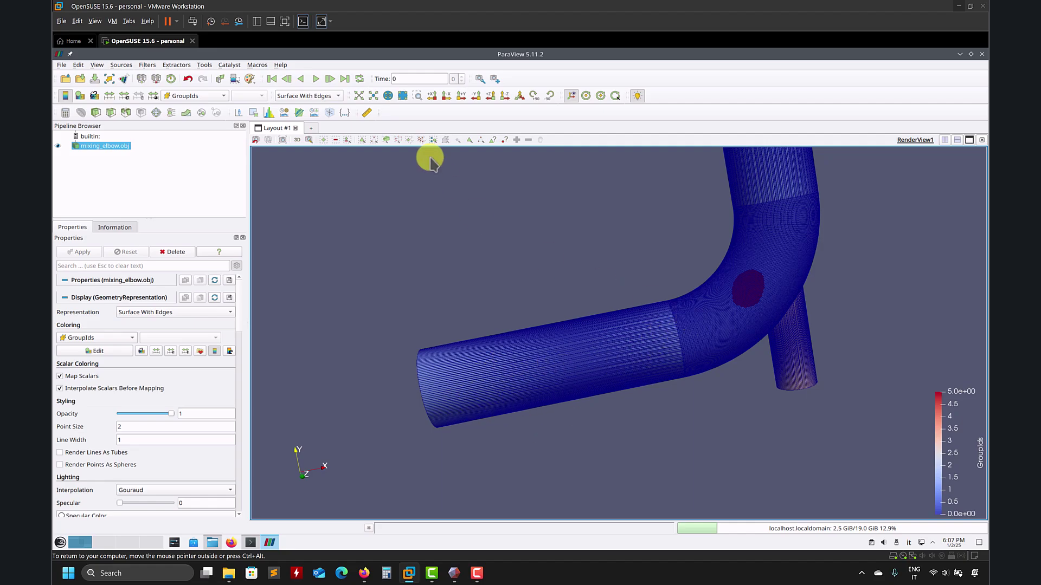
Step: Set the elbow's representation back to Surface and close ParaView
{"action": "left_click", "coordinate": [338, 95]}
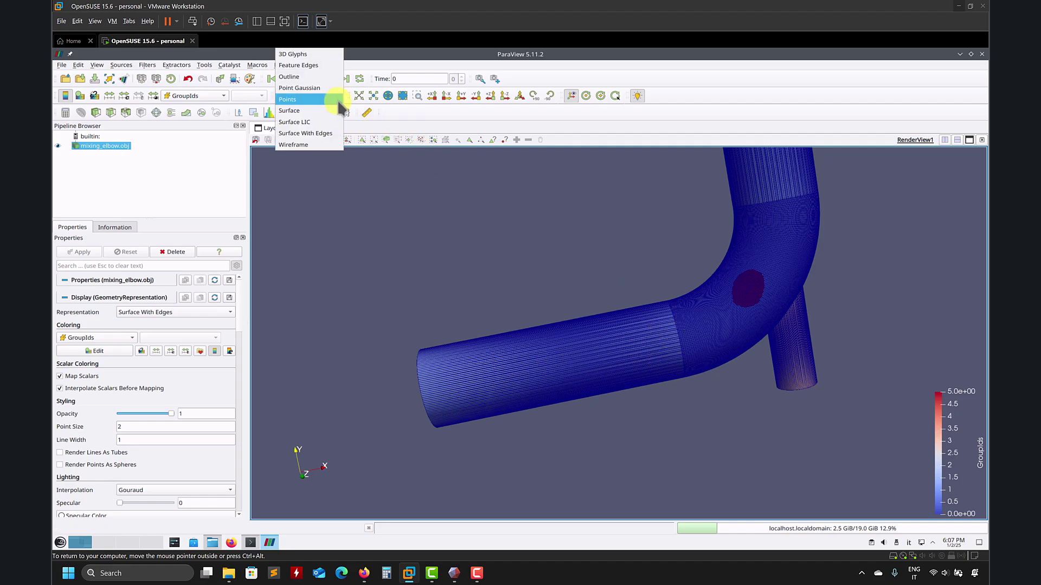
{"action": "left_click", "coordinate": [325, 111]}
{"action": "left_click_drag", "start_coordinate": [605, 325], "coordinate": [700, 303]}
{"action": "left_click", "coordinate": [982, 54]}
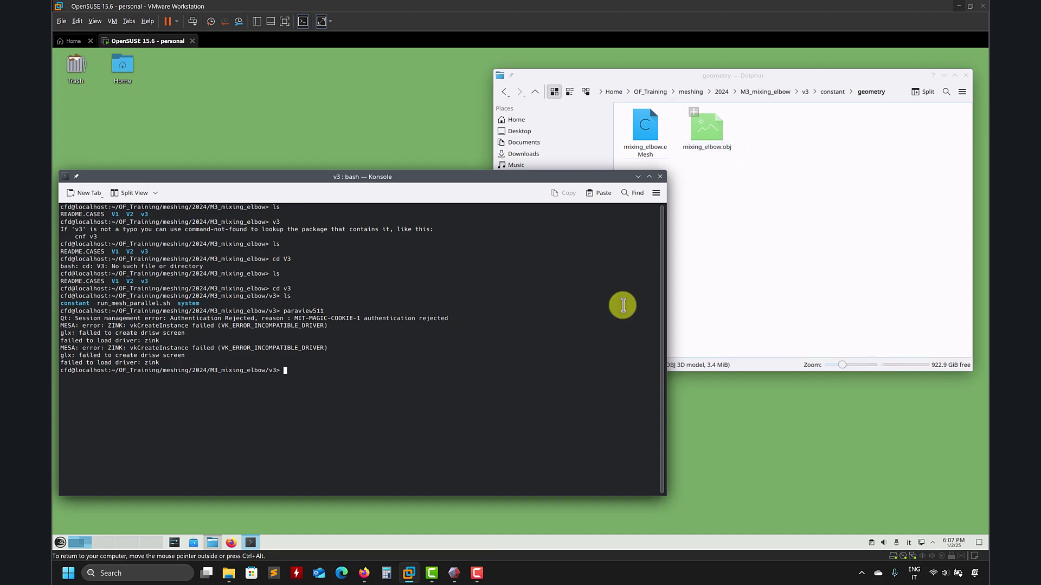
Step: Open mixing_elbow.obj in gedit from the file manager and search the text for "g"
{"action": "right_click", "coordinate": [713, 142]}
{"action": "mouse_move", "coordinate": [751, 161]}
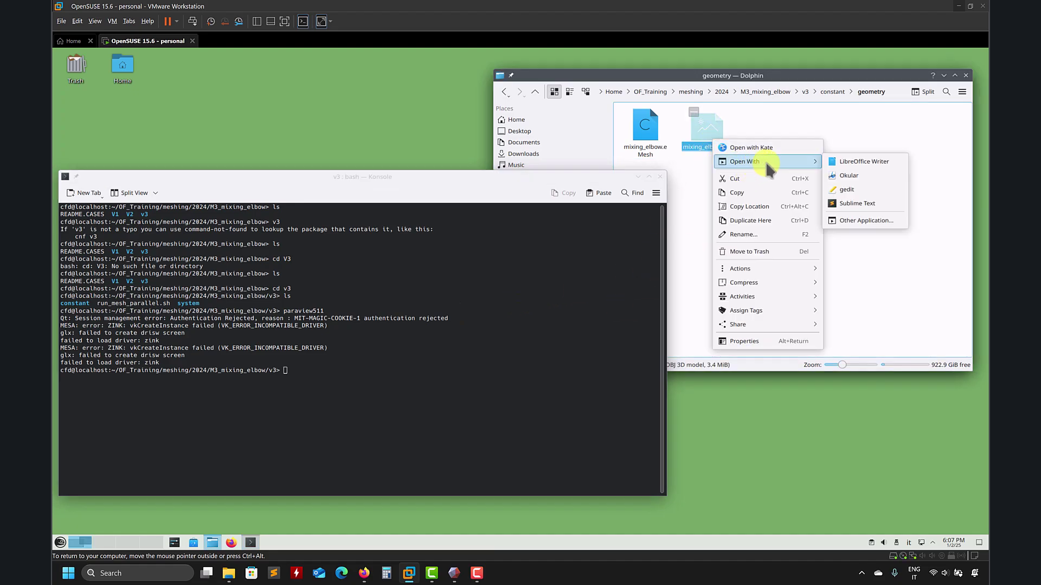
{"action": "left_click", "coordinate": [845, 188]}
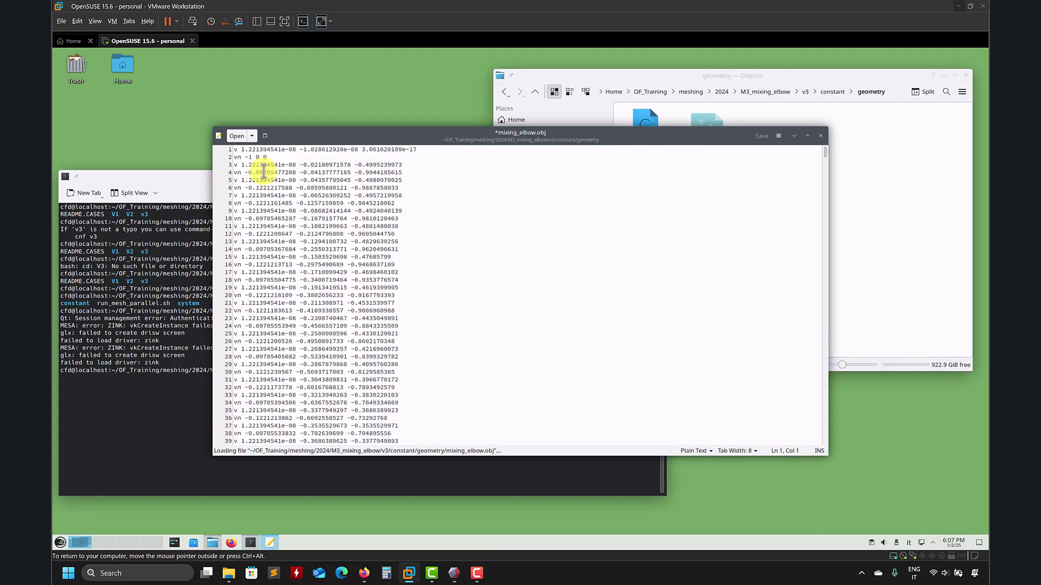
{"action": "key", "text": "ctrl+f"}
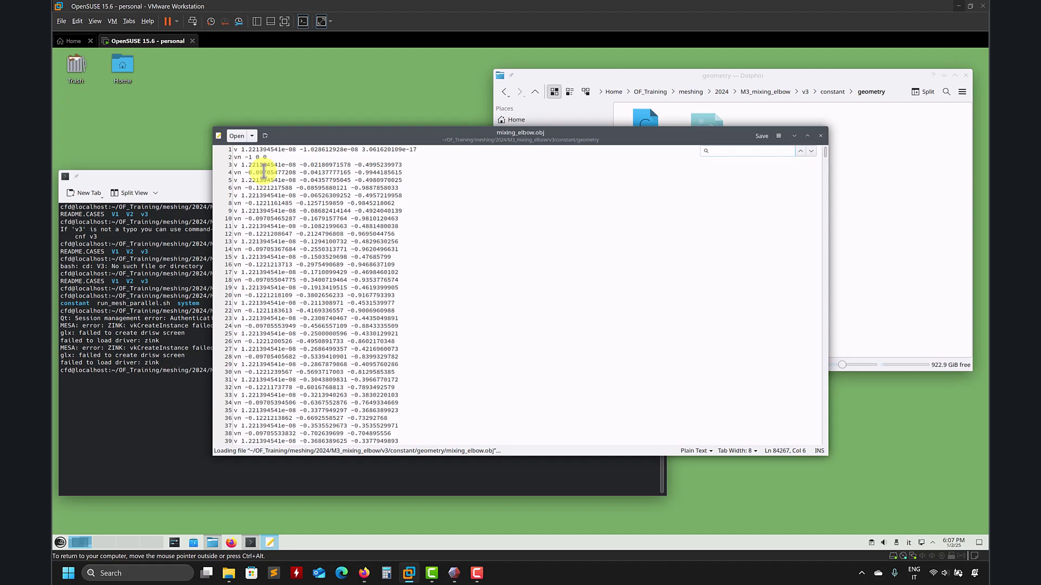
{"action": "type", "text": "g"}
{"action": "key", "text": "Escape"}
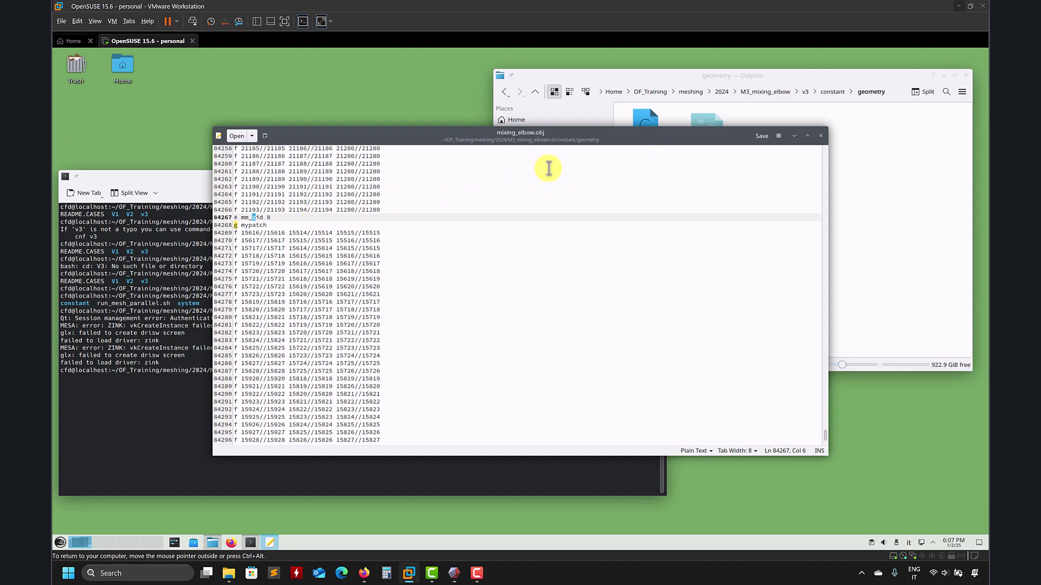
Step: Step through the "g" matches in mixing_elbow.obj to review the named patch groups, and close the file
{"action": "key", "text": "ctrl+f"}
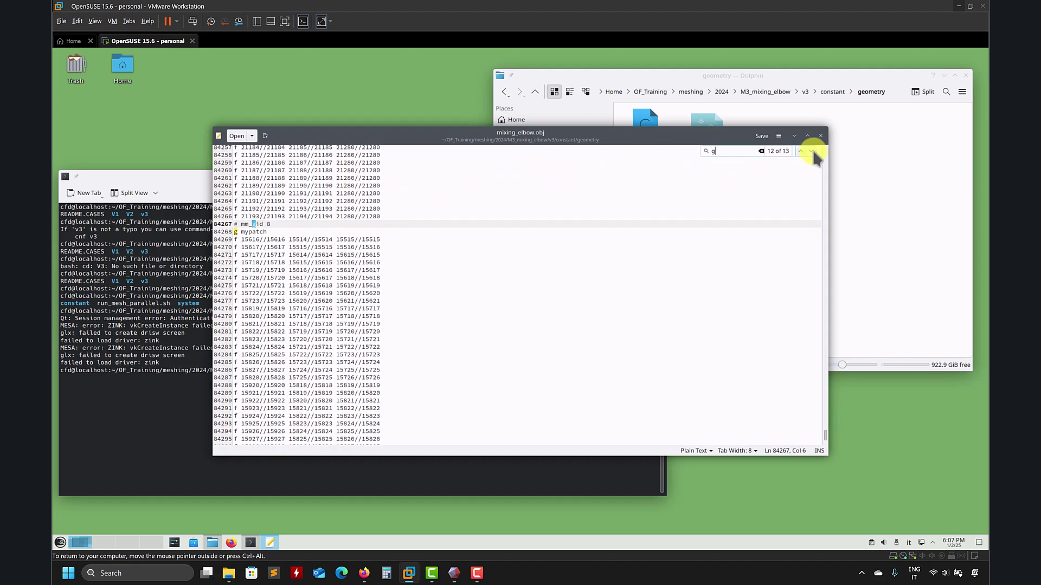
{"action": "left_click", "coordinate": [811, 151]}
{"action": "left_click", "coordinate": [811, 151]}
{"action": "left_click", "coordinate": [812, 151]}
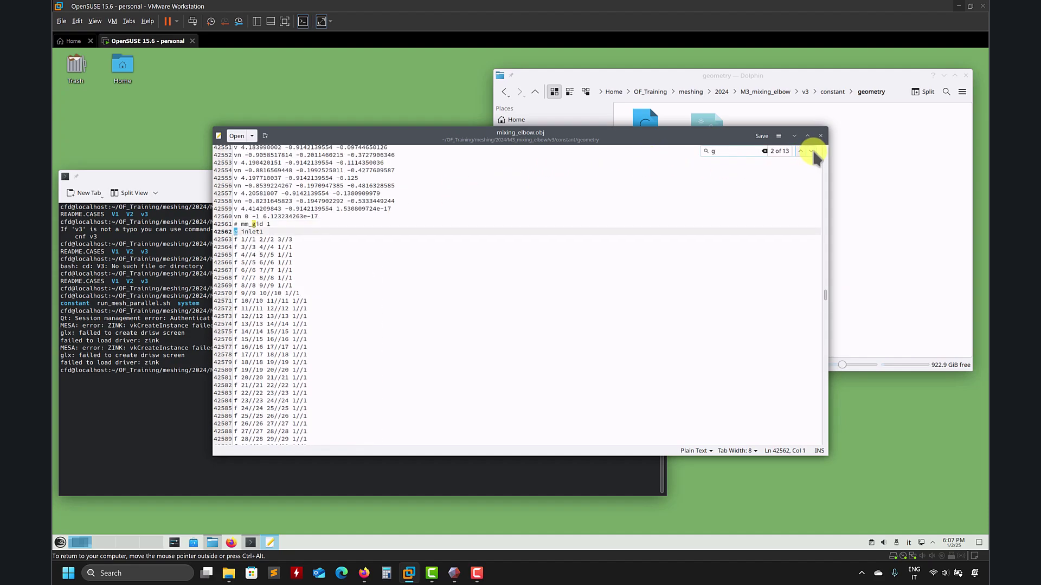
{"action": "left_click", "coordinate": [812, 151]}
{"action": "left_click", "coordinate": [811, 151]}
{"action": "left_click", "coordinate": [811, 152]}
{"action": "left_click", "coordinate": [812, 151]}
{"action": "left_click", "coordinate": [811, 151]}
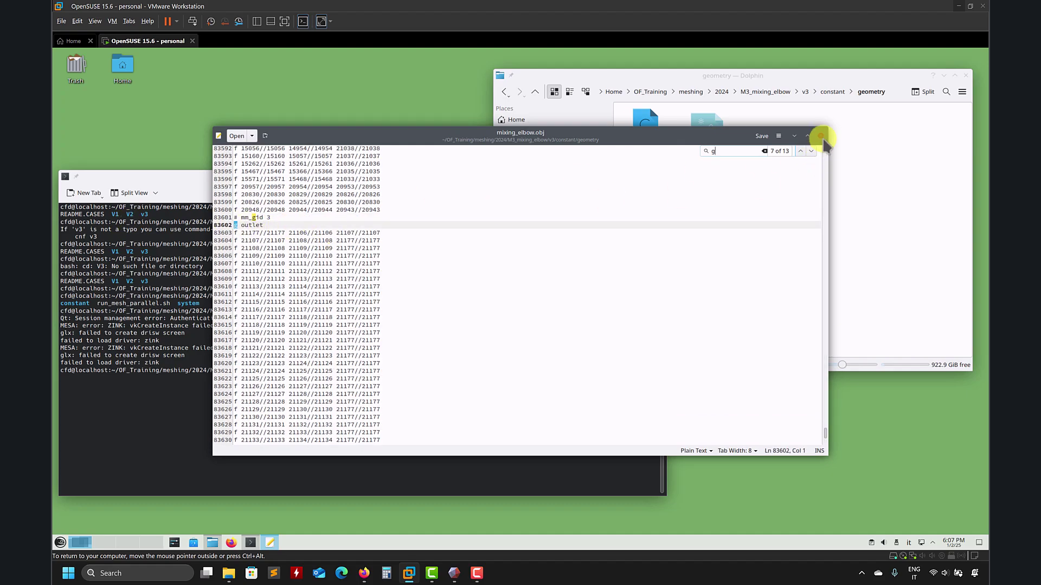
{"action": "left_click", "coordinate": [822, 138]}
Step: Go back to the M3_mixing_elbow folder in the file manager and open V1
{"action": "left_click", "coordinate": [516, 332]}
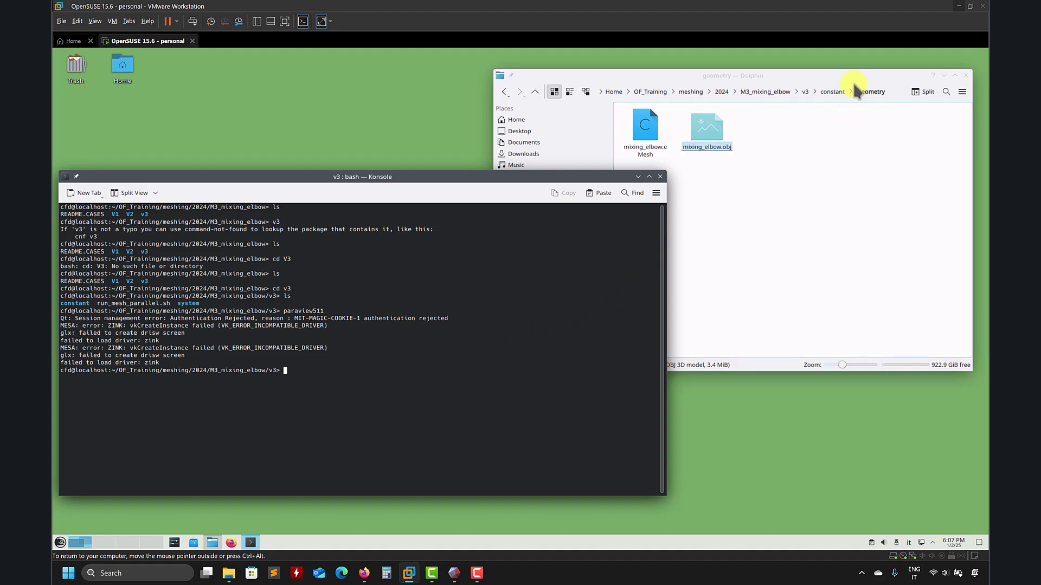
{"action": "left_click", "coordinate": [766, 91]}
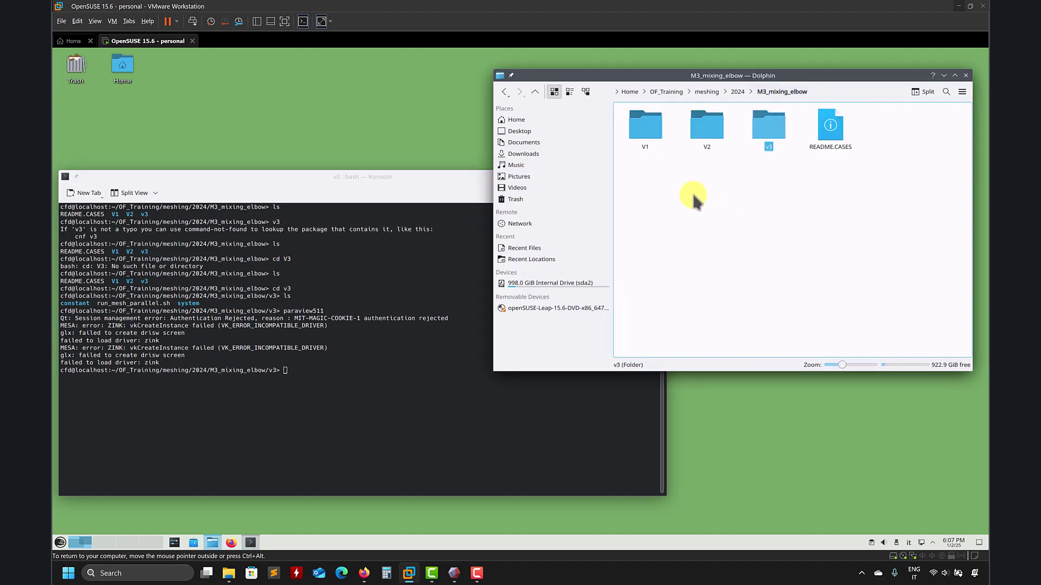
{"action": "left_click", "coordinate": [648, 127]}
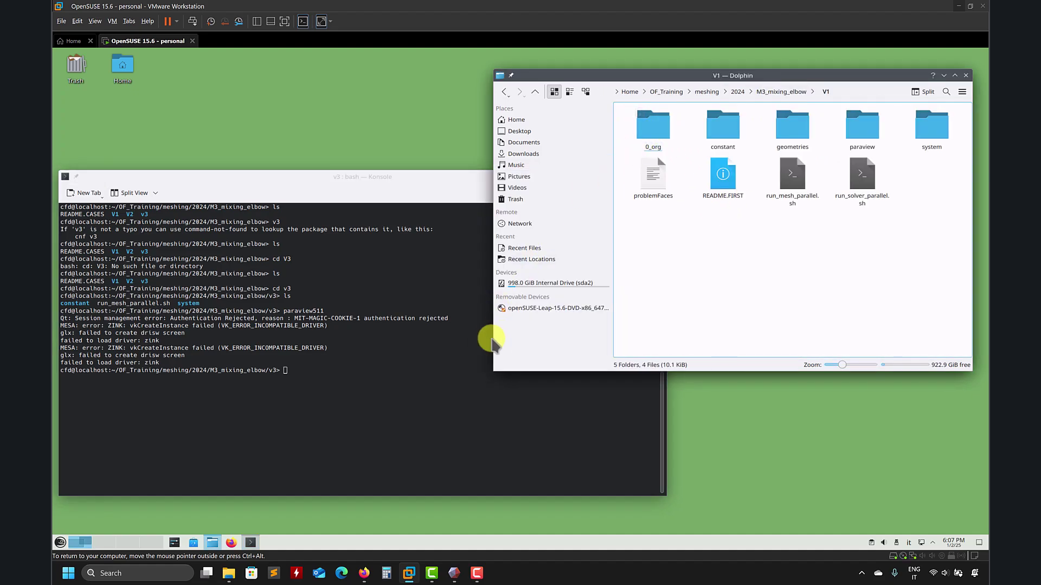
Step: In the terminal, go up to M3_mixing_elbow and list it, enter the V1 folder and list its contents
{"action": "left_click", "coordinate": [372, 303]}
{"action": "type", "text": "cd "}
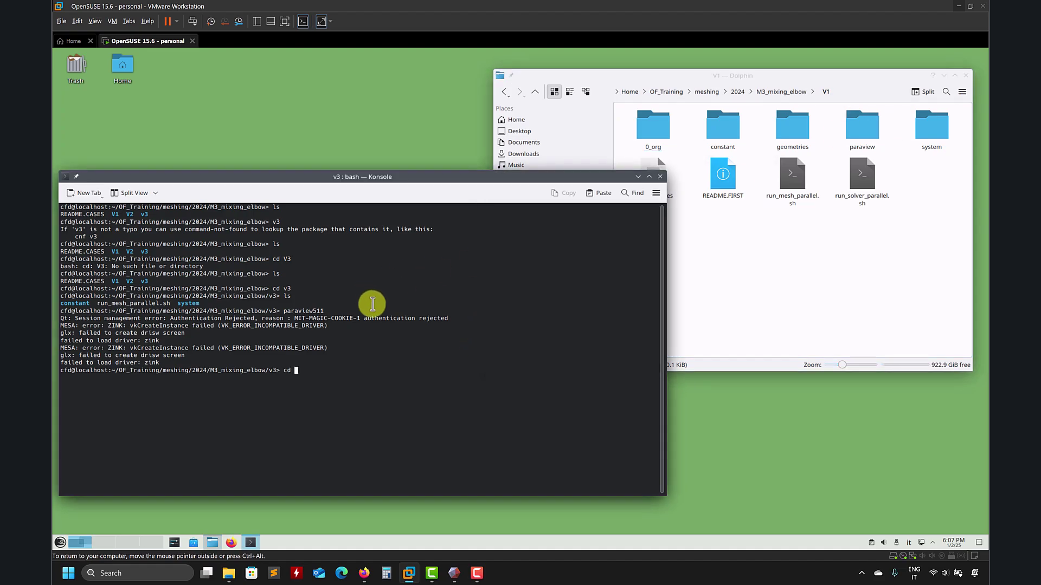
{"action": "type", "text": ".."}
{"action": "key", "text": "Return"}
{"action": "type", "text": "ls"}
{"action": "key", "text": "Return"}
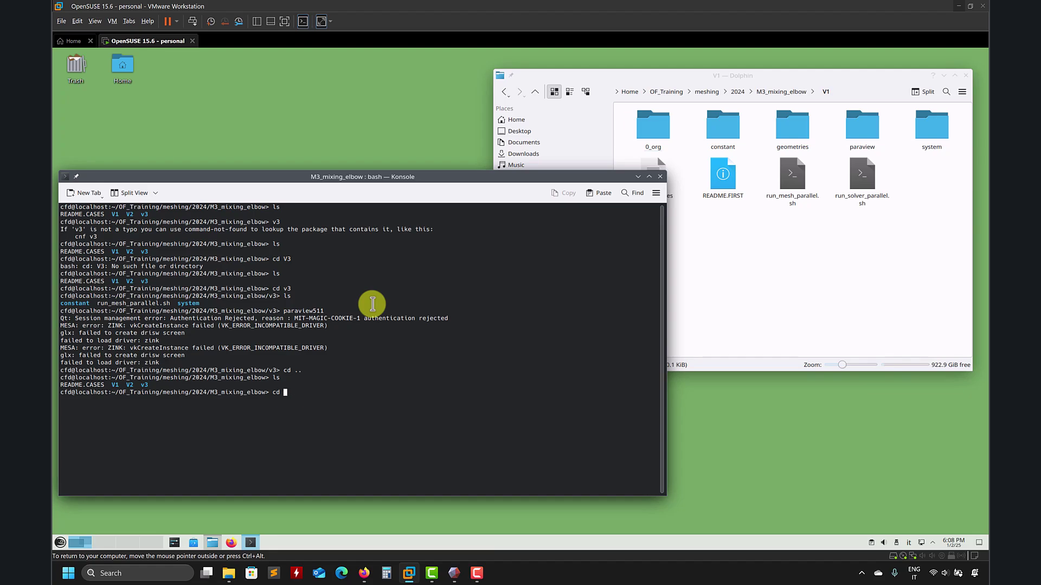
{"action": "type", "text": "cd V1"}
{"action": "key", "text": "Return"}
{"action": "type", "text": "ls"}
{"action": "key", "text": "Return"}
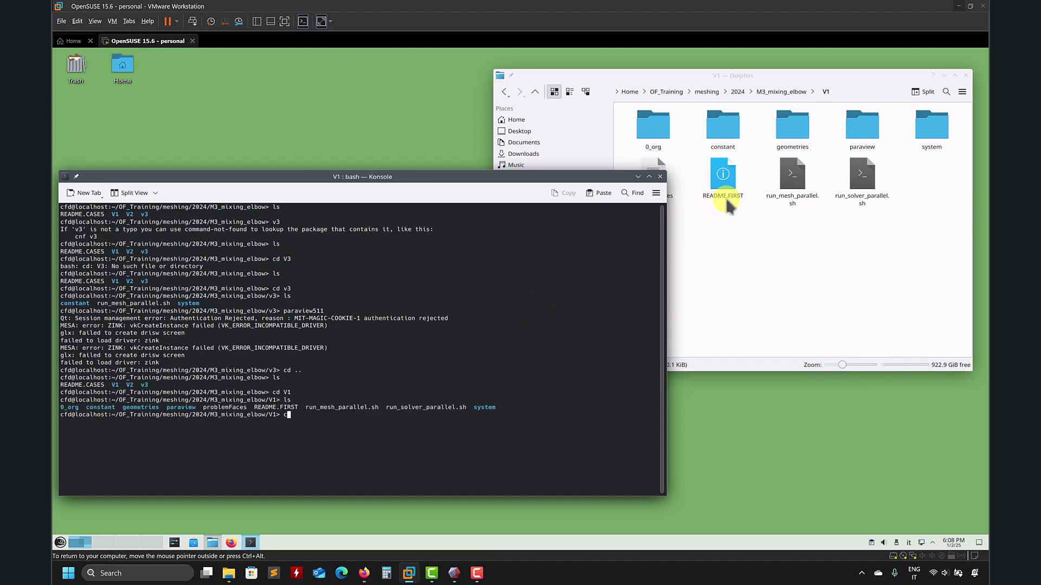
Step: Open V1's geometries folder in the file manager, and view the mixing elbow model in Onshape in Firefox before returning to the virtual machine
{"action": "double_click", "coordinate": [787, 140]}
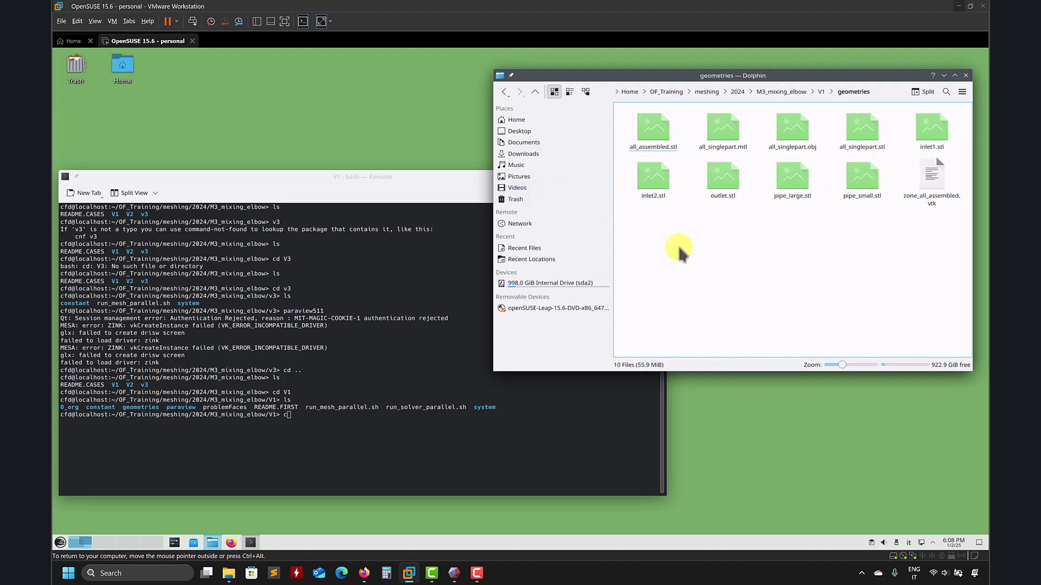
{"action": "left_click", "coordinate": [363, 573]}
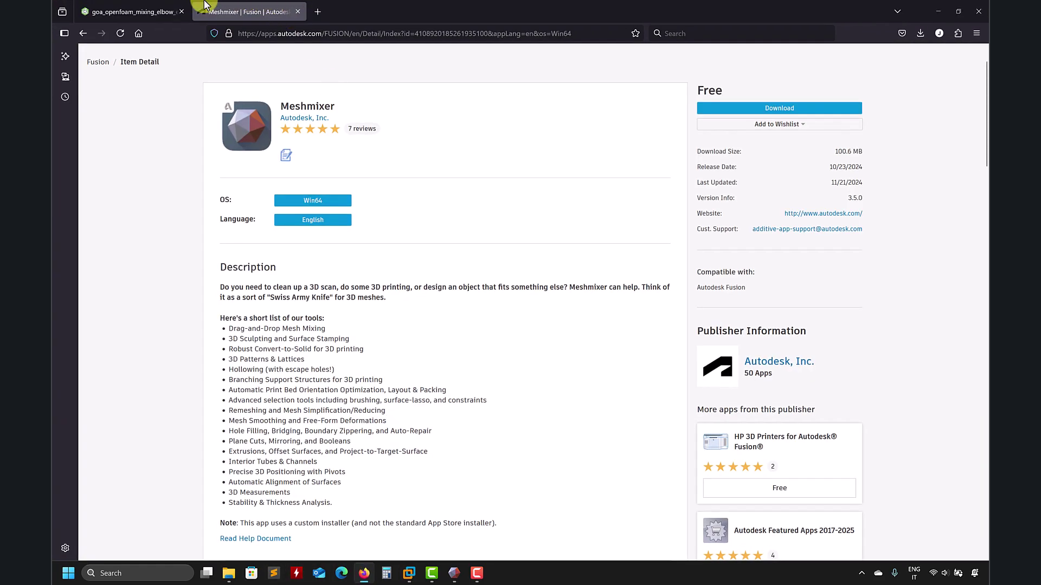
{"action": "left_click", "coordinate": [133, 11]}
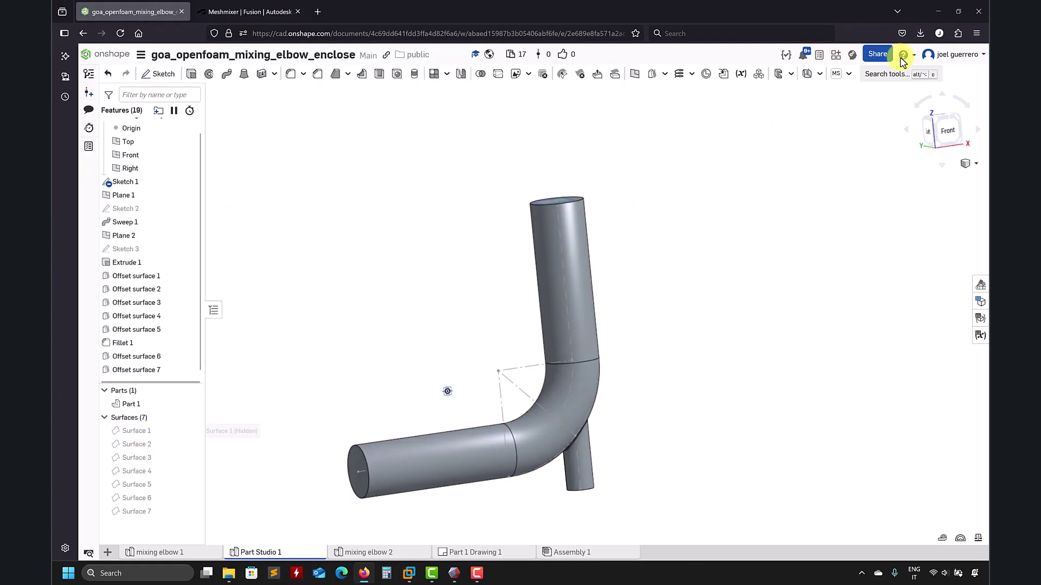
{"action": "key", "text": "alt+Tab"}
{"action": "left_click", "coordinate": [383, 360]}
{"action": "type", "text": "c"}
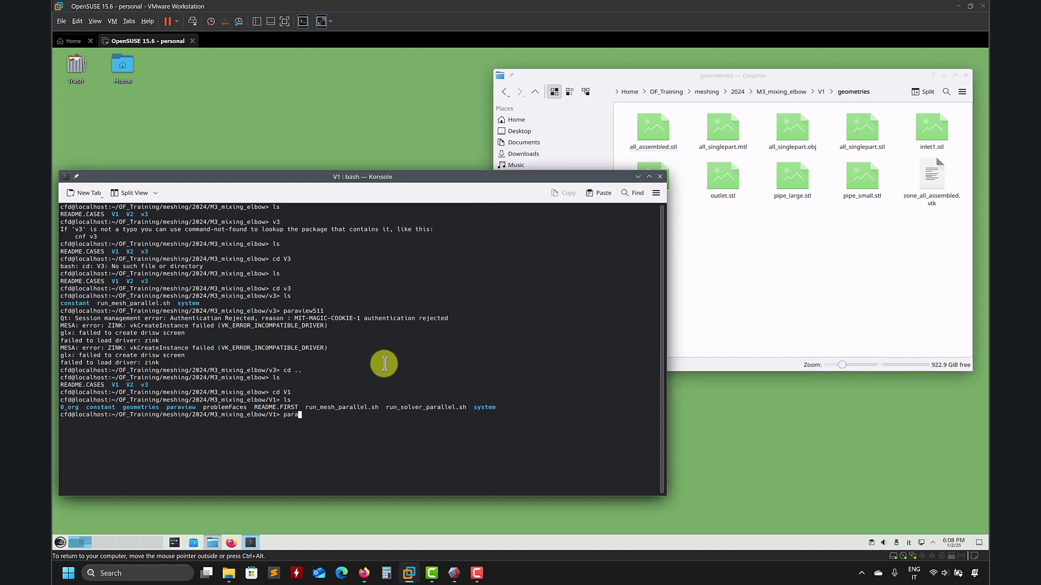
{"action": "left_click", "coordinate": [799, 283]}
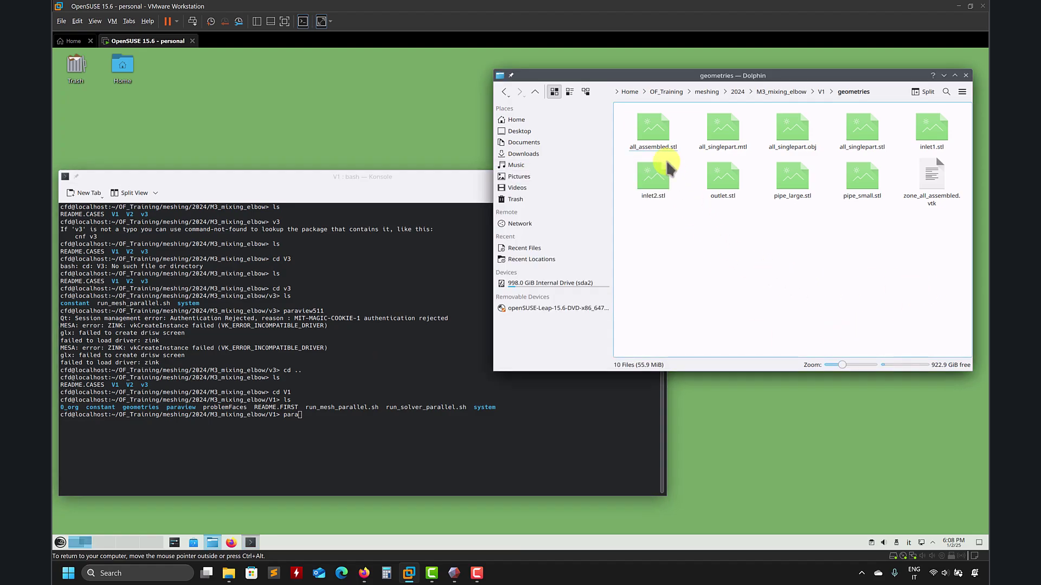
Step: Go back up to M3_mixing_elbow in the file manager, open README.CASES in gedit to review it, and minimise it
{"action": "left_click", "coordinate": [535, 92]}
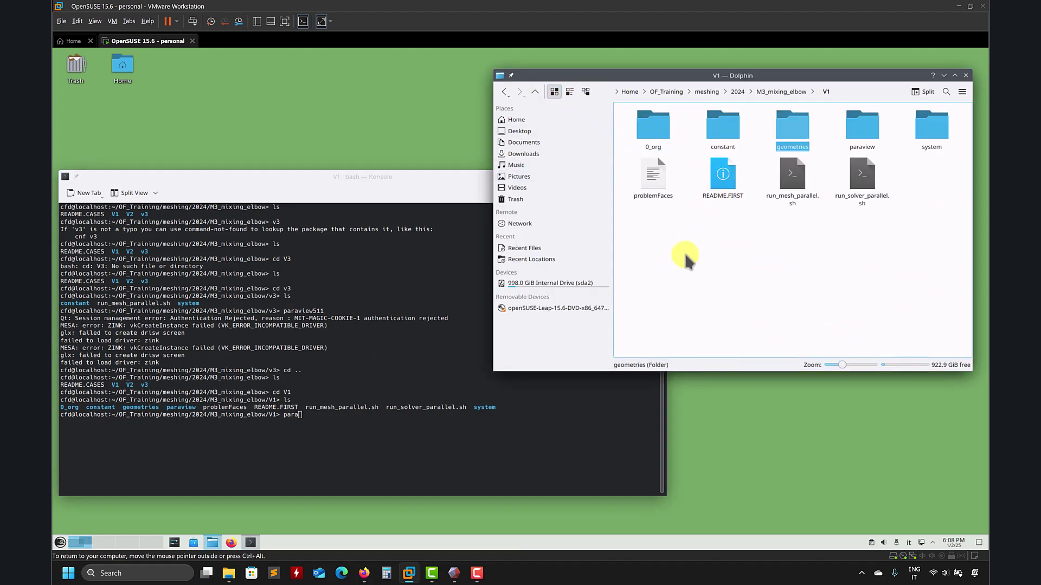
{"action": "left_click", "coordinate": [535, 92]}
{"action": "right_click", "coordinate": [826, 129]}
{"action": "mouse_move", "coordinate": [852, 163]}
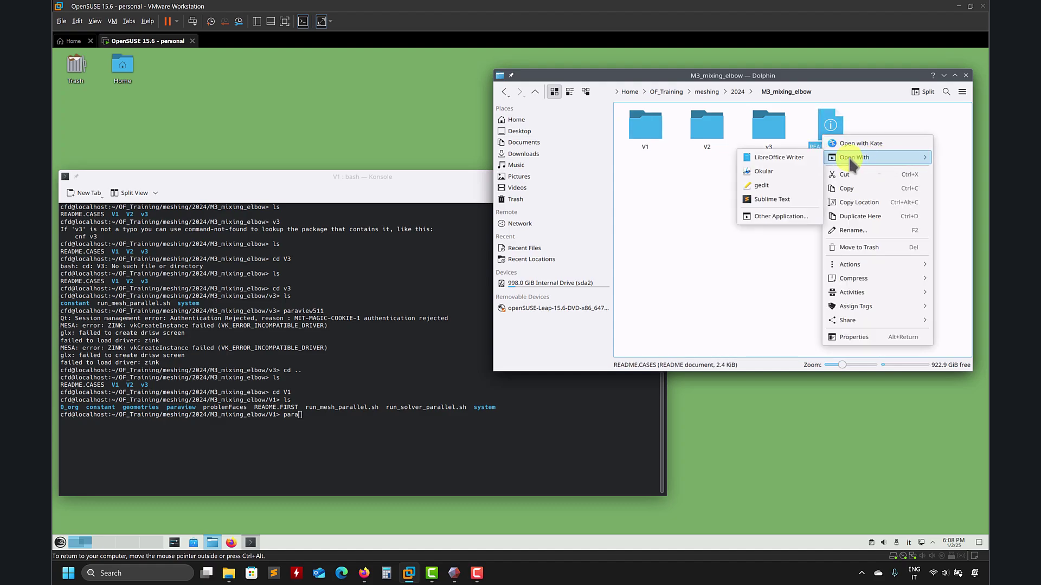
{"action": "left_click", "coordinate": [761, 185]}
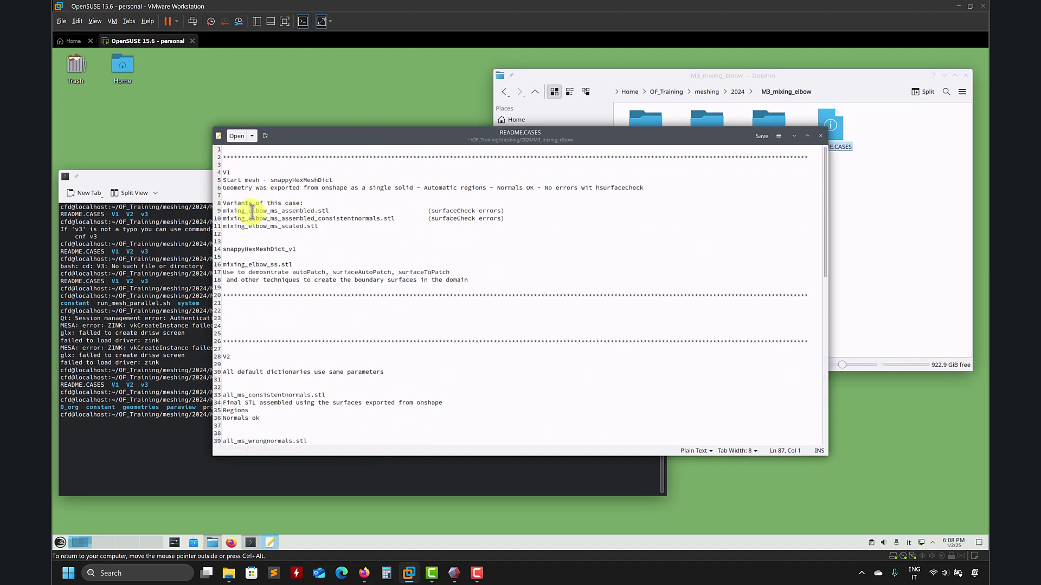
{"action": "left_click", "coordinate": [135, 326]}
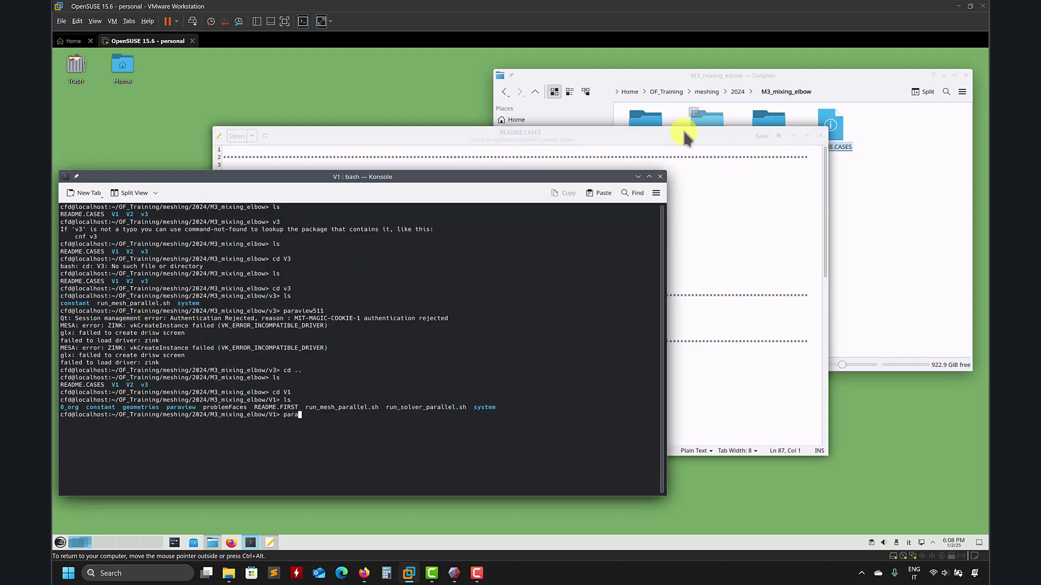
{"action": "left_click_drag", "start_coordinate": [685, 135], "coordinate": [797, 205]}
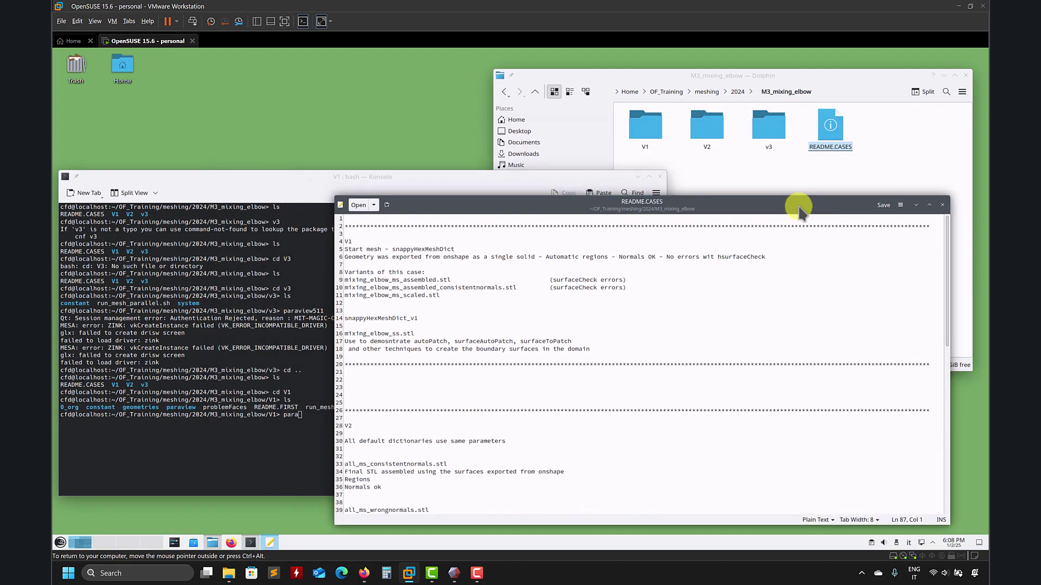
{"action": "left_click", "coordinate": [916, 202]}
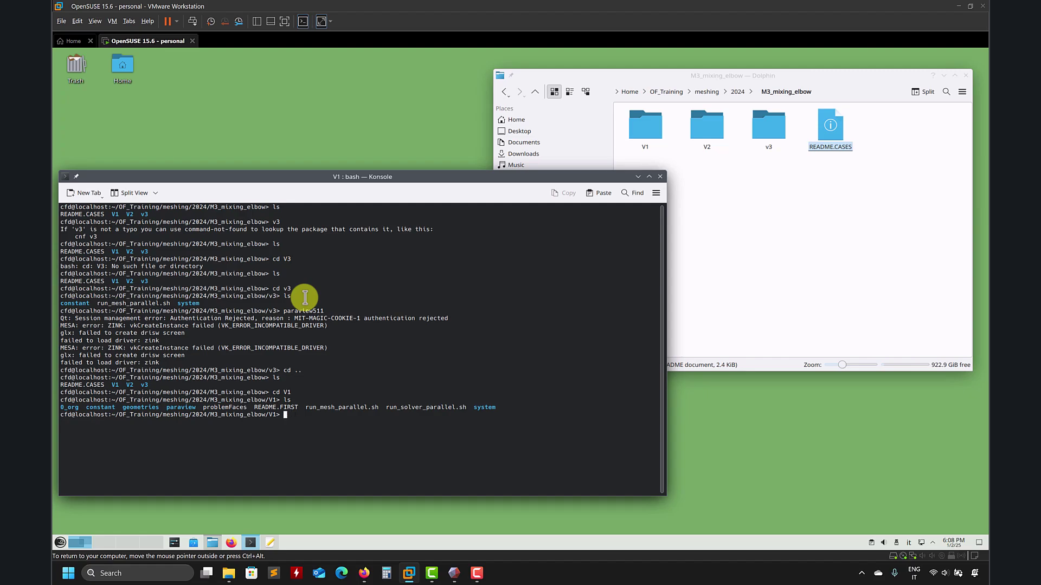
Step: List the V1 case folder in the terminal and launch ParaView from it
{"action": "type", "text": "ls"}
{"action": "key", "text": "Return"}
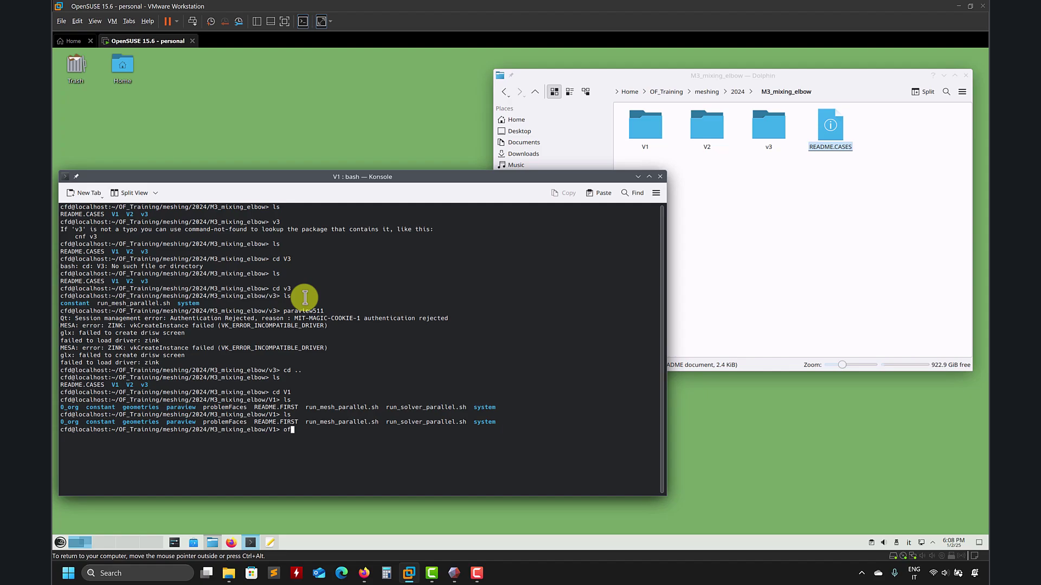
{"action": "key", "text": "Return"}
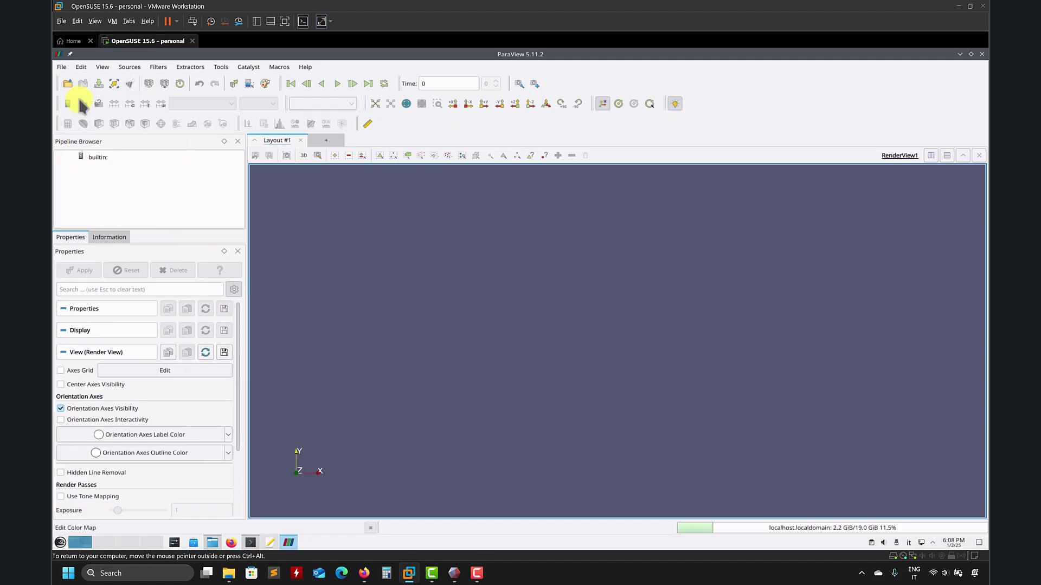
Step: Open pipe_small.stl, pipe_large.stl, outlet.stl and the inlet STL files from V1's geometries folder in ParaView
{"action": "left_click", "coordinate": [68, 83]}
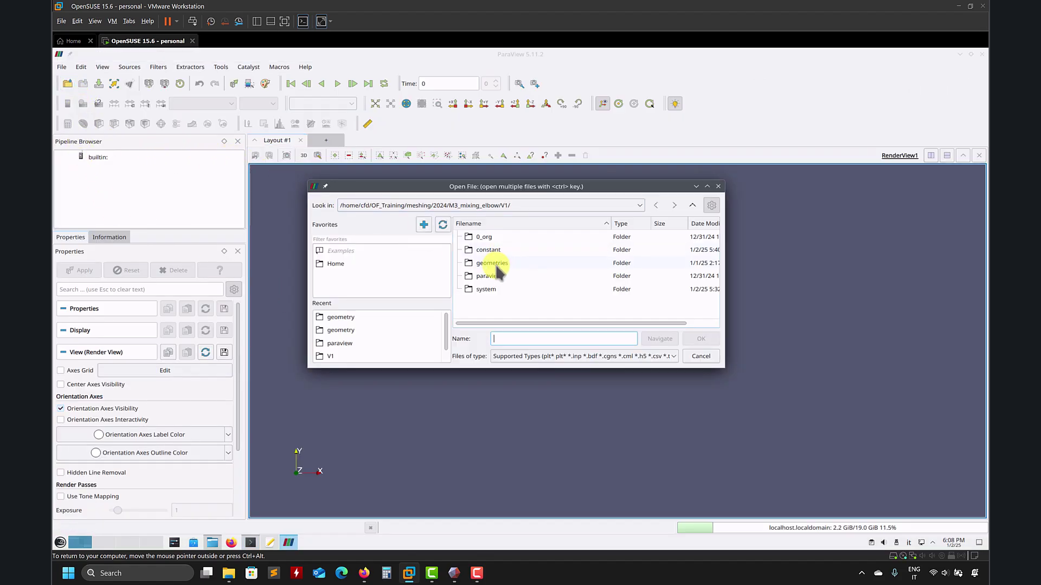
{"action": "double_click", "coordinate": [497, 265]}
{"action": "scroll", "coordinate": [514, 295], "scroll_direction": "down", "scroll_amount": 1}
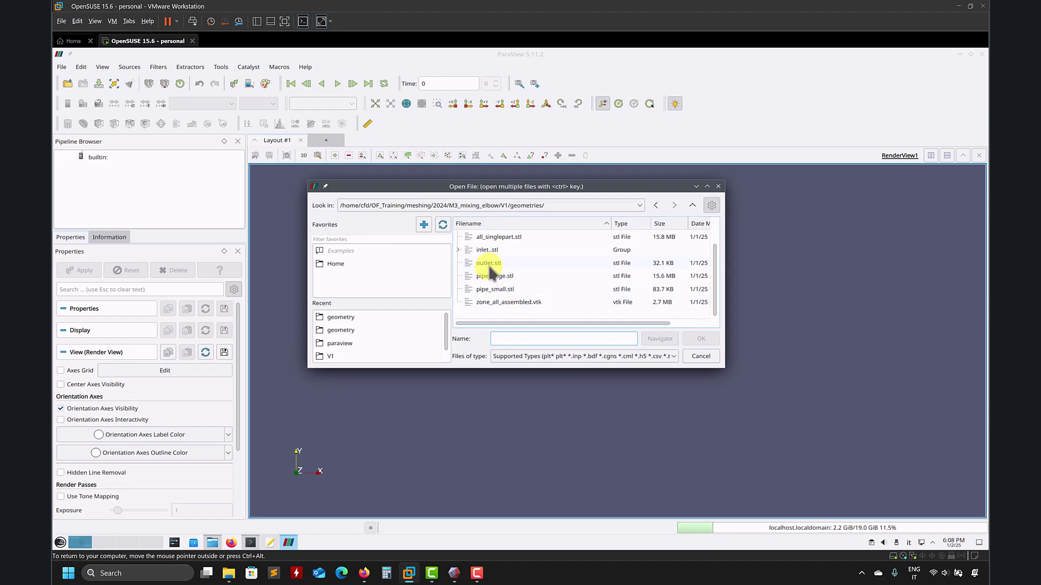
{"action": "left_click", "coordinate": [495, 290]}
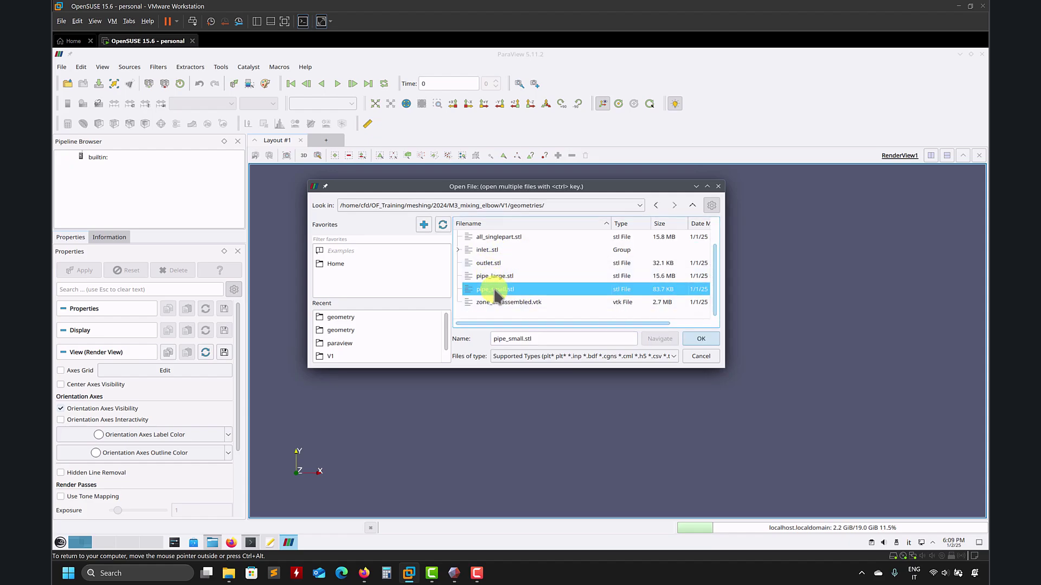
{"action": "mouse_move", "coordinate": [494, 295]}
{"action": "left_mouse_down"}
{"action": "mouse_move", "coordinate": [495, 271]}
{"action": "mouse_move", "coordinate": [453, 245]}
{"action": "mouse_move", "coordinate": [495, 278]}
{"action": "left_mouse_up"}
{"action": "left_click", "coordinate": [700, 339]}
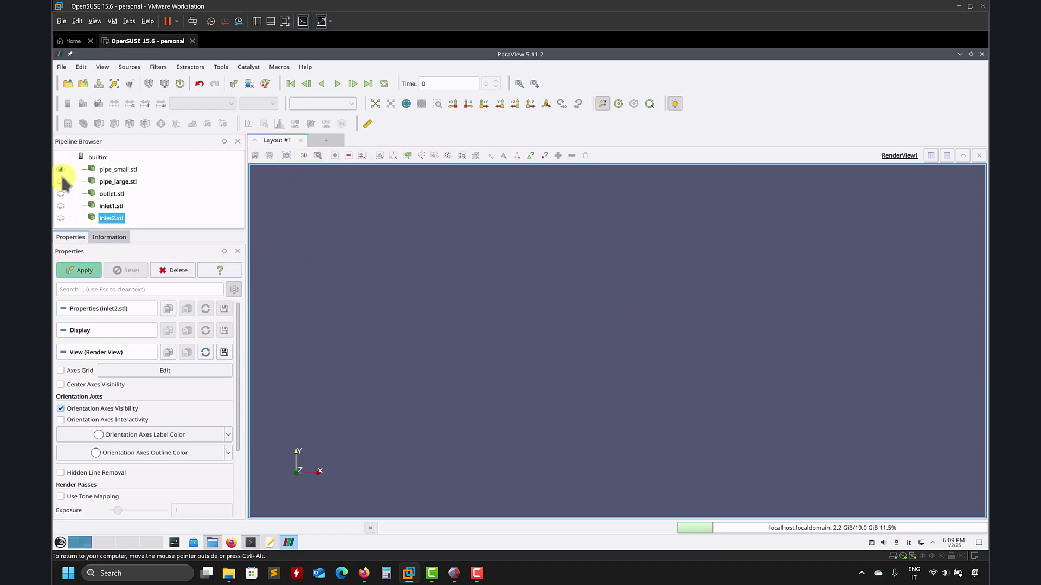
Step: Load the opened STL files and make all five surfaces visible, including outlet.stl and pipe_large.stl
{"action": "left_click", "coordinate": [61, 194]}
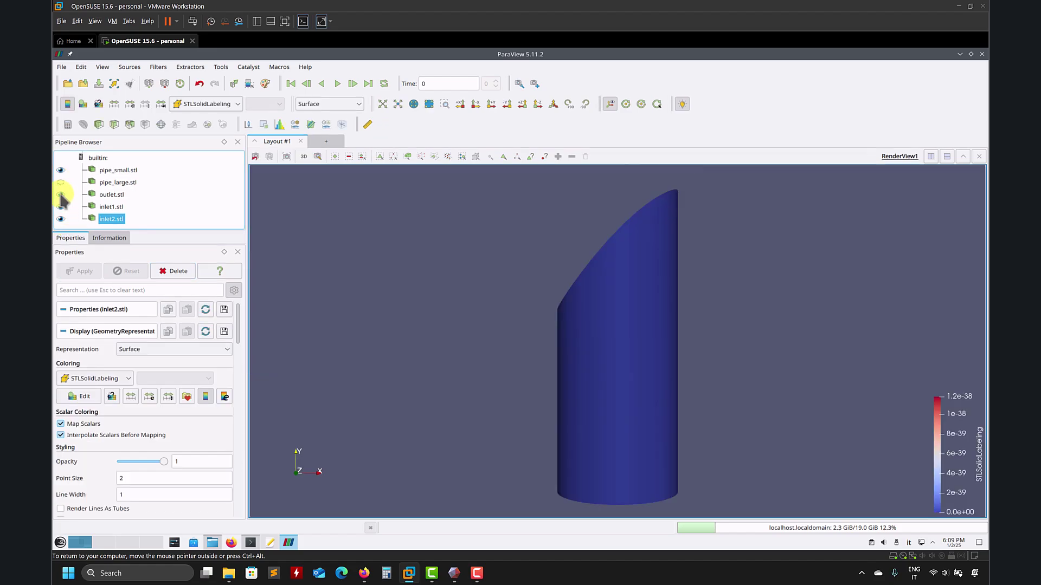
{"action": "left_click", "coordinate": [61, 182]}
{"action": "left_click_drag", "start_coordinate": [524, 334], "coordinate": [631, 371]}
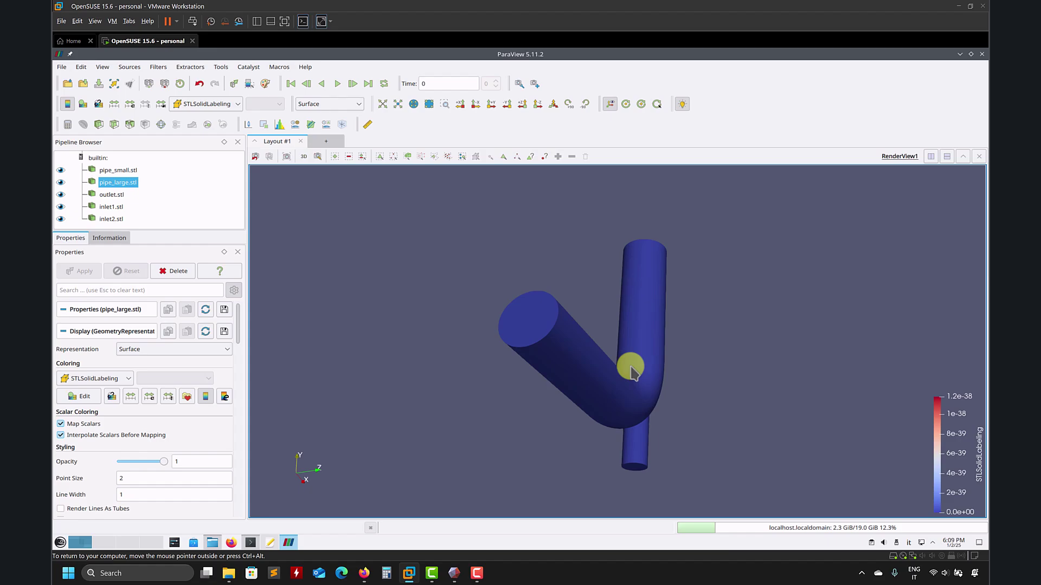
Step: Hide the inlet, outlet and pipe surfaces one by one and show them all again to inspect the separate STL parts
{"action": "left_click", "coordinate": [61, 207]}
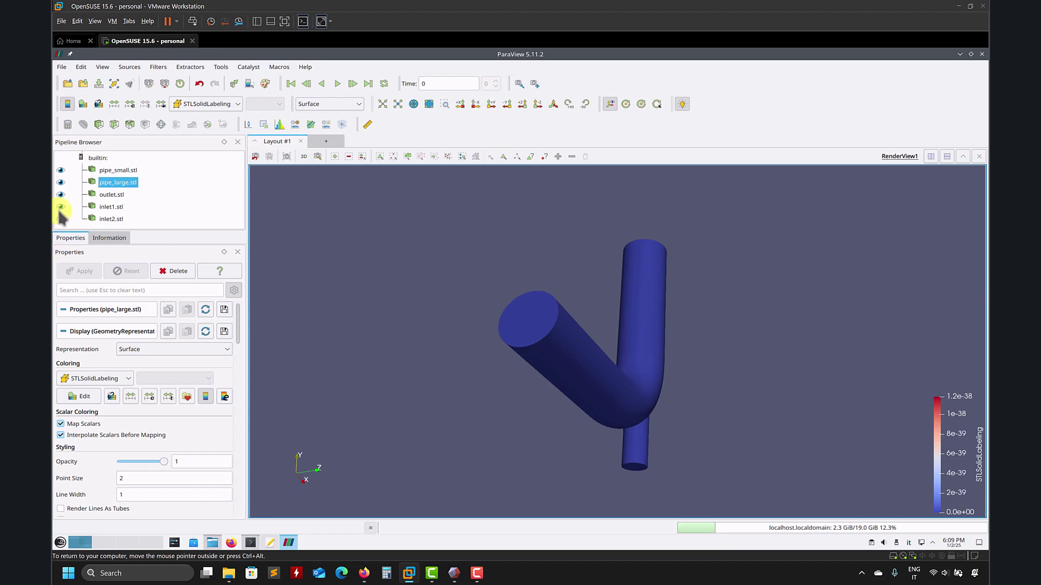
{"action": "left_click", "coordinate": [61, 208]}
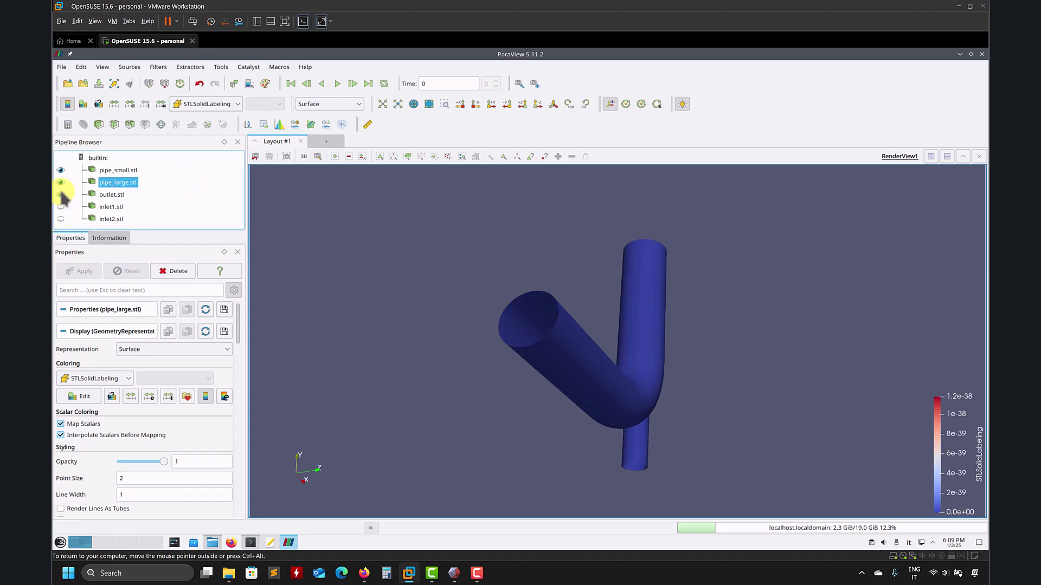
{"action": "left_click", "coordinate": [61, 182]}
{"action": "left_click", "coordinate": [60, 170]}
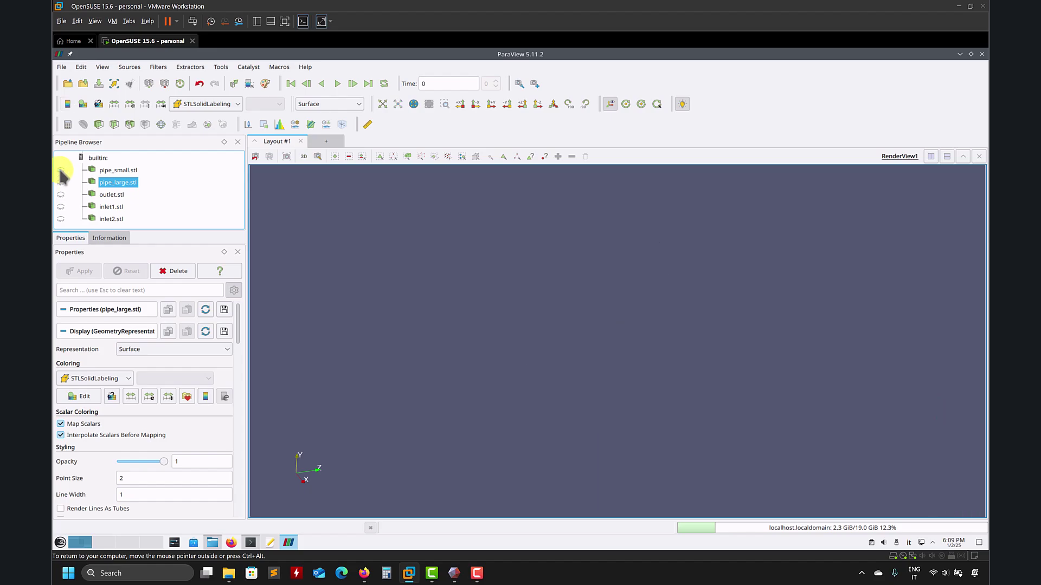
{"action": "left_click", "coordinate": [61, 170]}
{"action": "left_click", "coordinate": [61, 182]}
{"action": "left_click", "coordinate": [60, 194]}
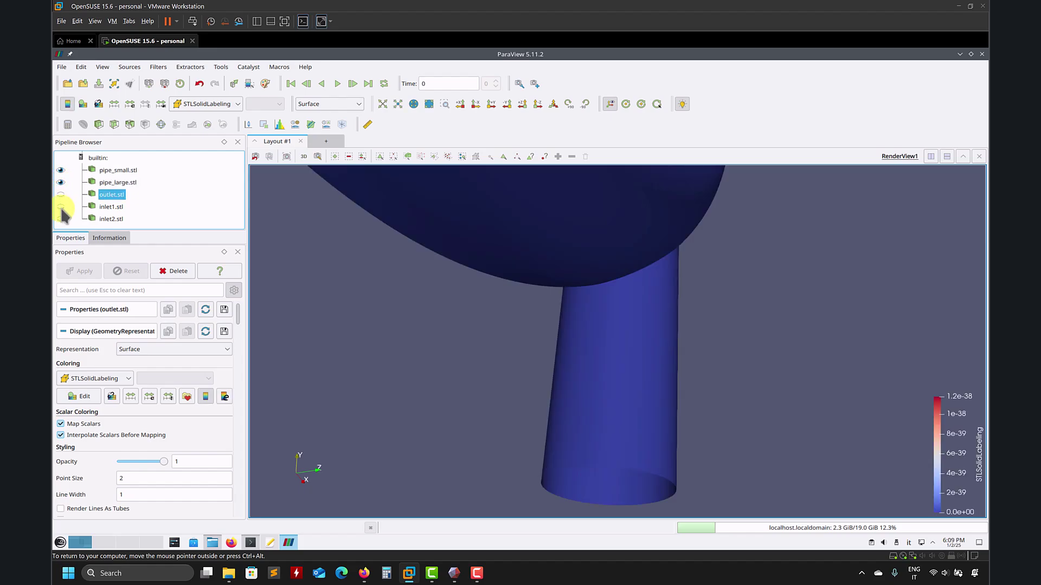
{"action": "left_click", "coordinate": [61, 207]}
{"action": "left_click", "coordinate": [60, 218]}
Step: Set the coloring of inlet2.stl, inlet1.stl and outlet.stl to Solid Color
{"action": "left_click", "coordinate": [238, 103]}
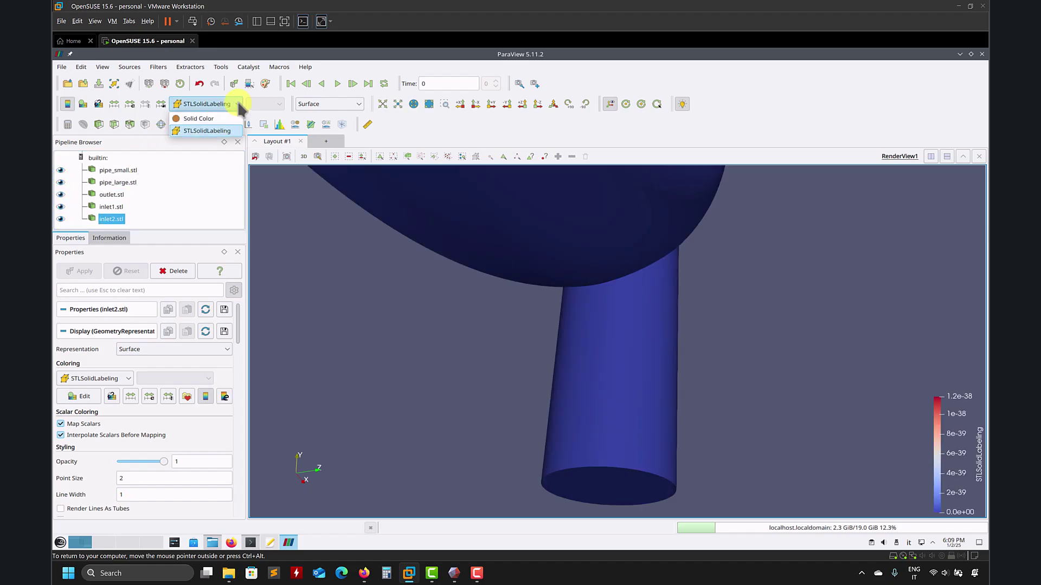
{"action": "left_click", "coordinate": [190, 115]}
{"action": "left_click", "coordinate": [114, 209]}
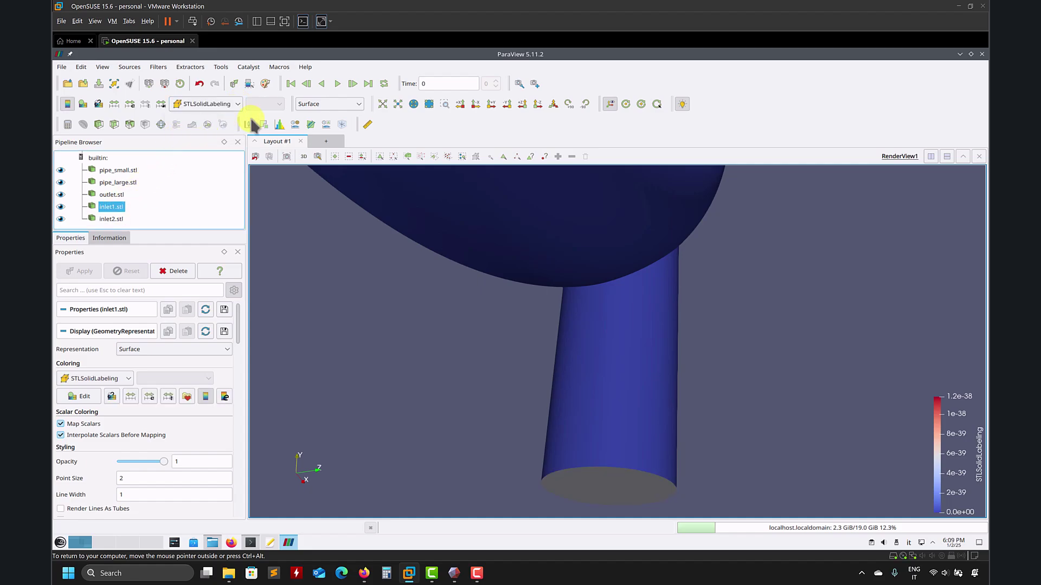
{"action": "left_click", "coordinate": [228, 107]}
{"action": "left_click", "coordinate": [206, 115]}
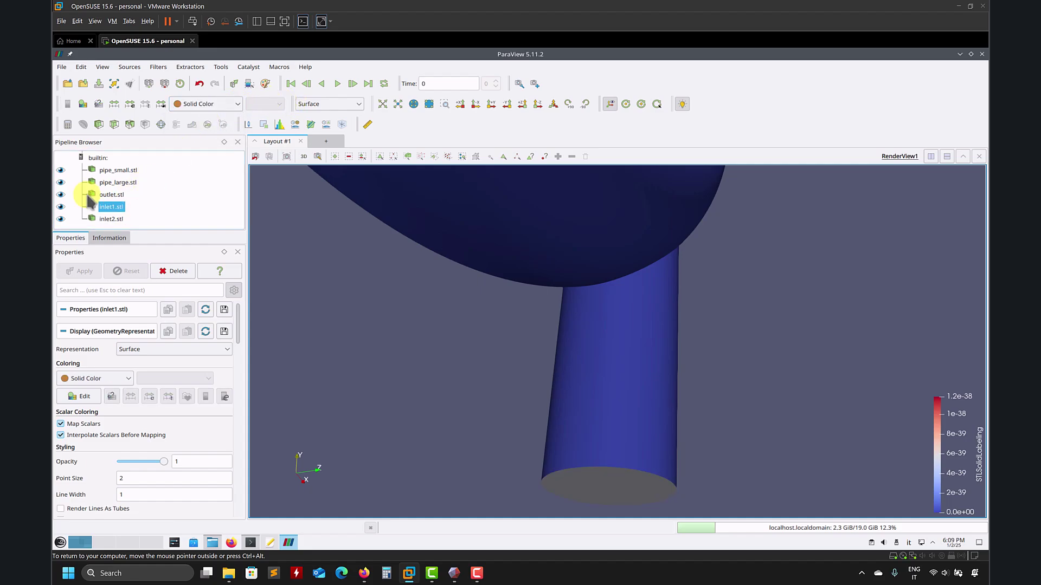
{"action": "left_click", "coordinate": [109, 195]}
{"action": "left_click", "coordinate": [196, 107]}
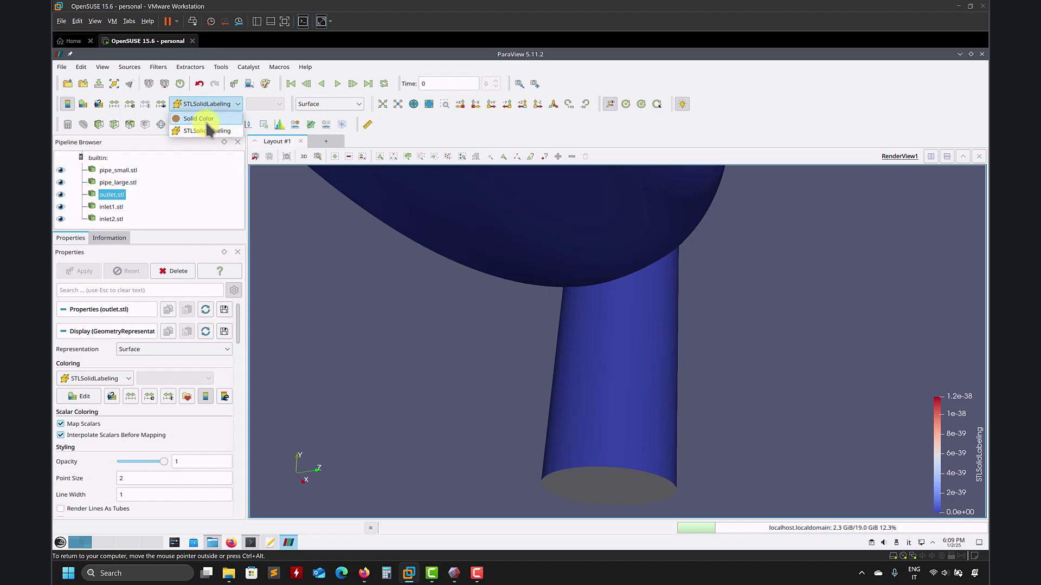
{"action": "left_click", "coordinate": [208, 130]}
Step: Set the coloring of pipe_small.stl and pipe_large.stl to Solid Color
{"action": "left_click", "coordinate": [116, 183]}
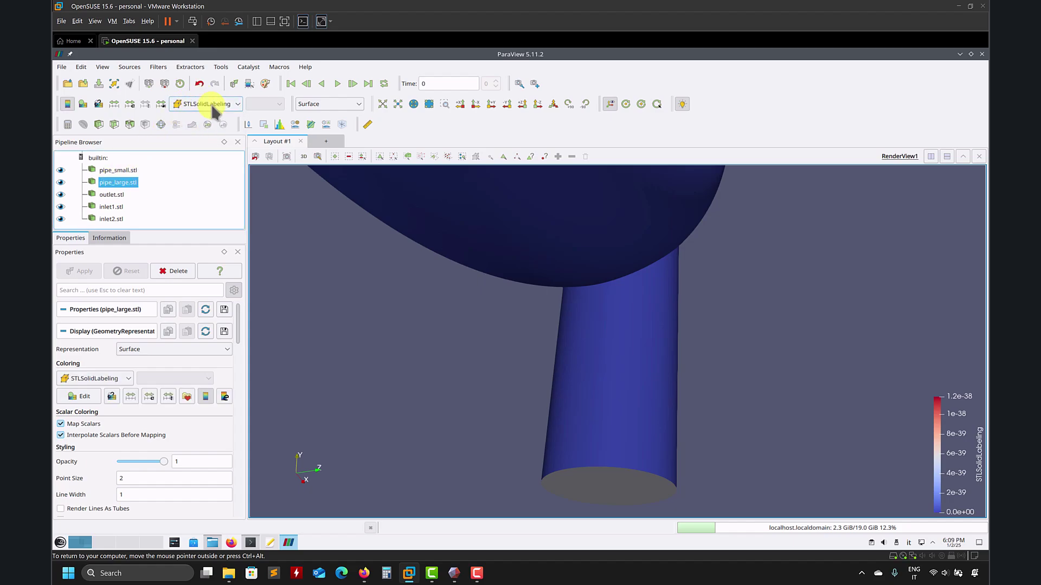
{"action": "left_click", "coordinate": [213, 108]}
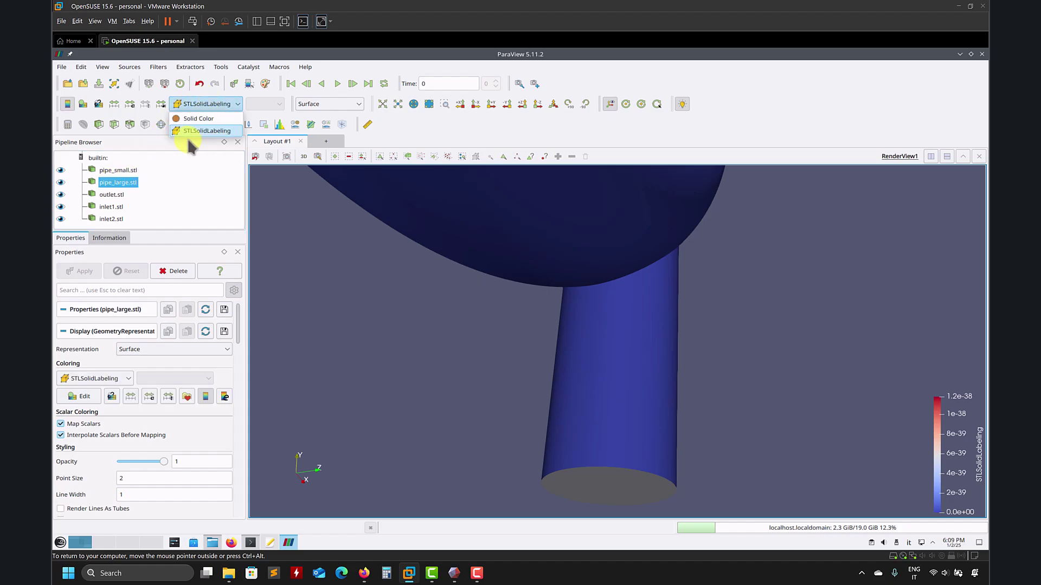
{"action": "left_click", "coordinate": [117, 171]}
{"action": "left_click", "coordinate": [215, 103]}
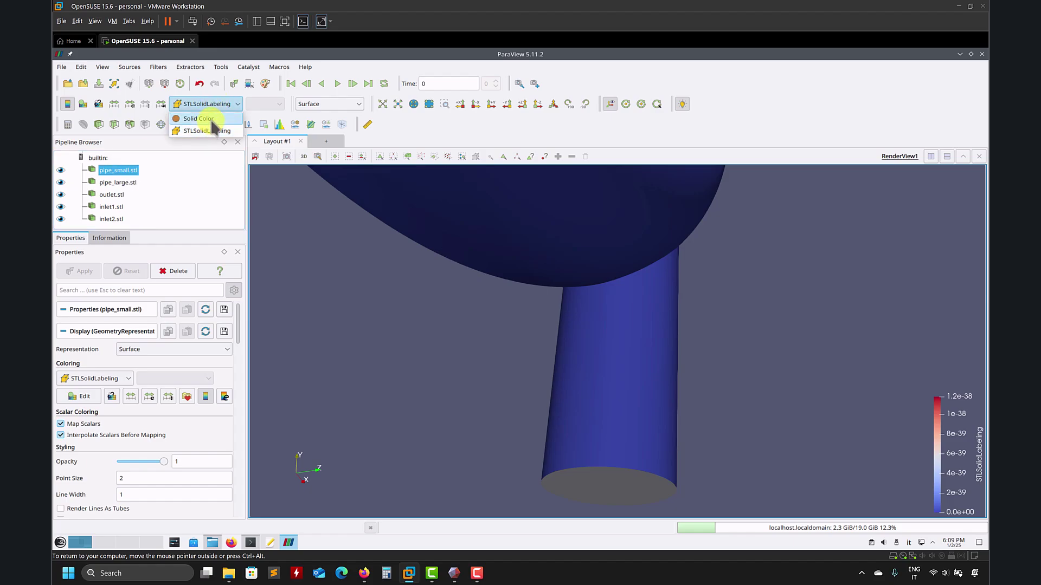
{"action": "left_click", "coordinate": [200, 119]}
{"action": "left_click", "coordinate": [200, 103]}
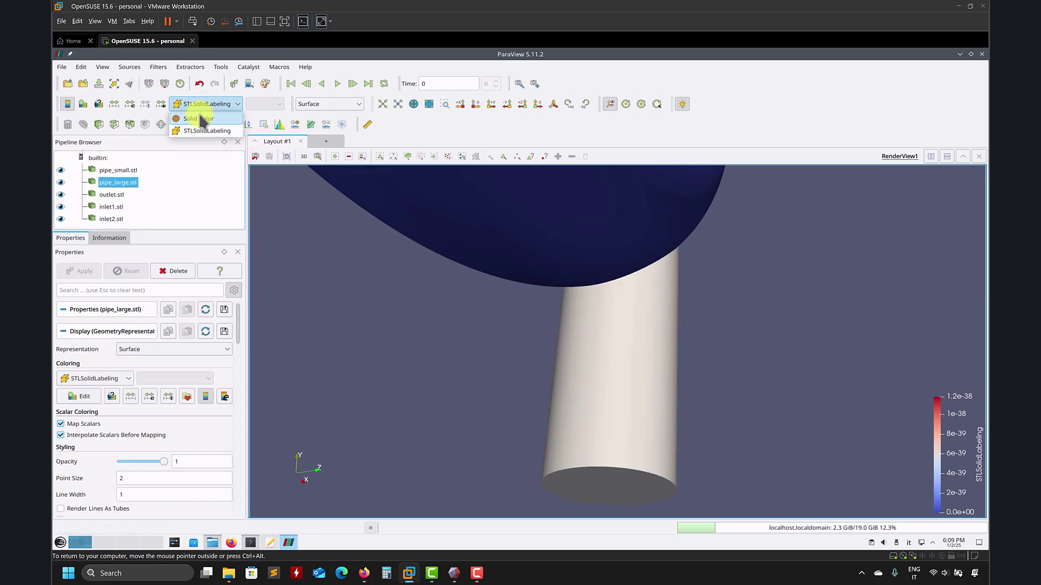
{"action": "left_click", "coordinate": [201, 117]}
Step: Set the representation of outlet.stl to Surface With Edges
{"action": "left_click", "coordinate": [113, 195]}
{"action": "left_click_drag", "start_coordinate": [466, 341], "coordinate": [584, 317]}
{"action": "left_click", "coordinate": [347, 103]}
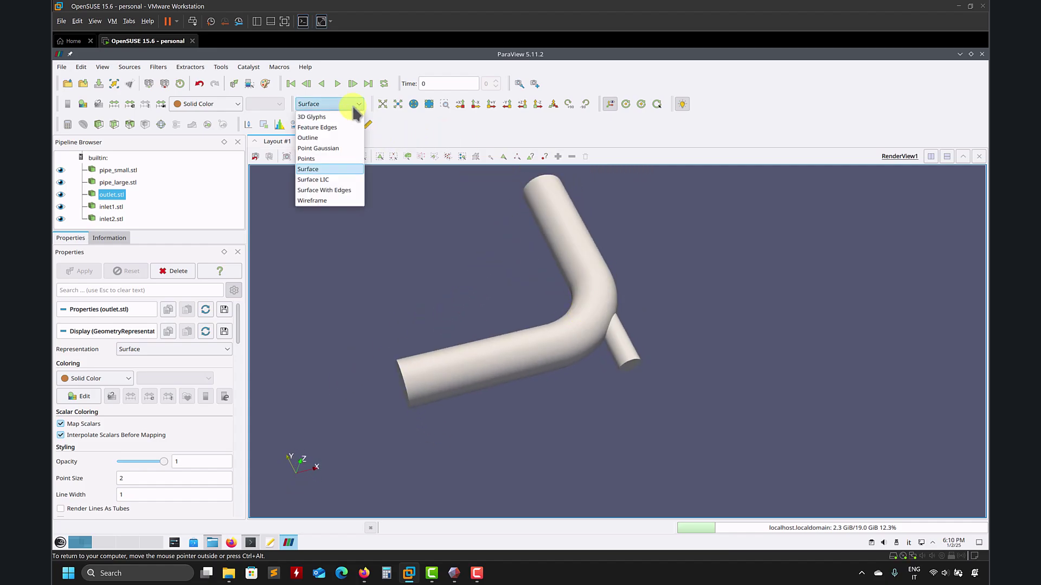
{"action": "left_click", "coordinate": [343, 191]}
{"action": "left_click_drag", "start_coordinate": [584, 293], "coordinate": [563, 289]}
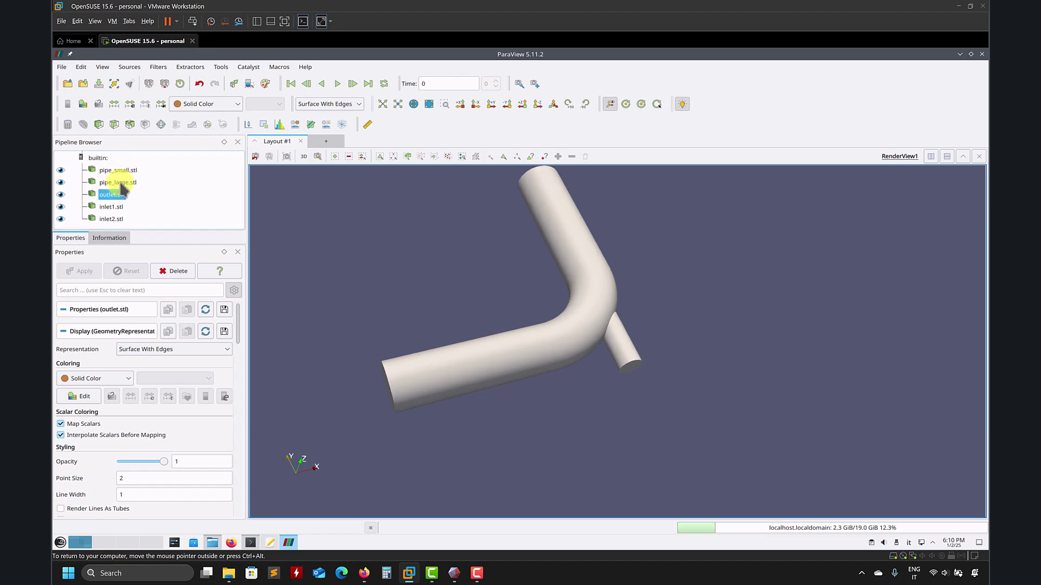
Step: Set the representation of pipe_large.stl and pipe_small.stl to Surface With Edges
{"action": "left_click", "coordinate": [120, 183]}
{"action": "left_click", "coordinate": [339, 104]}
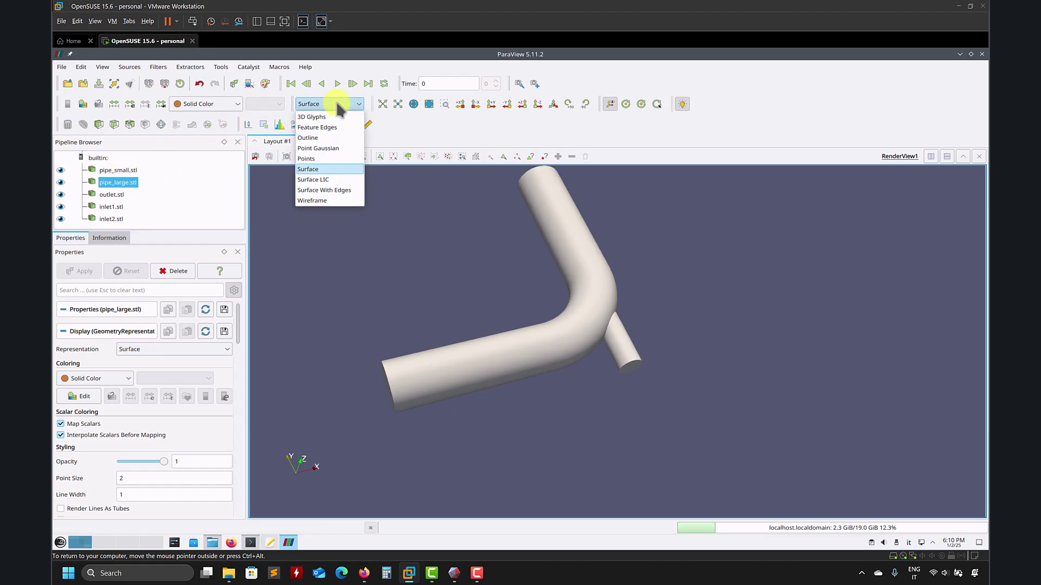
{"action": "left_click", "coordinate": [333, 191]}
{"action": "left_click", "coordinate": [123, 171]}
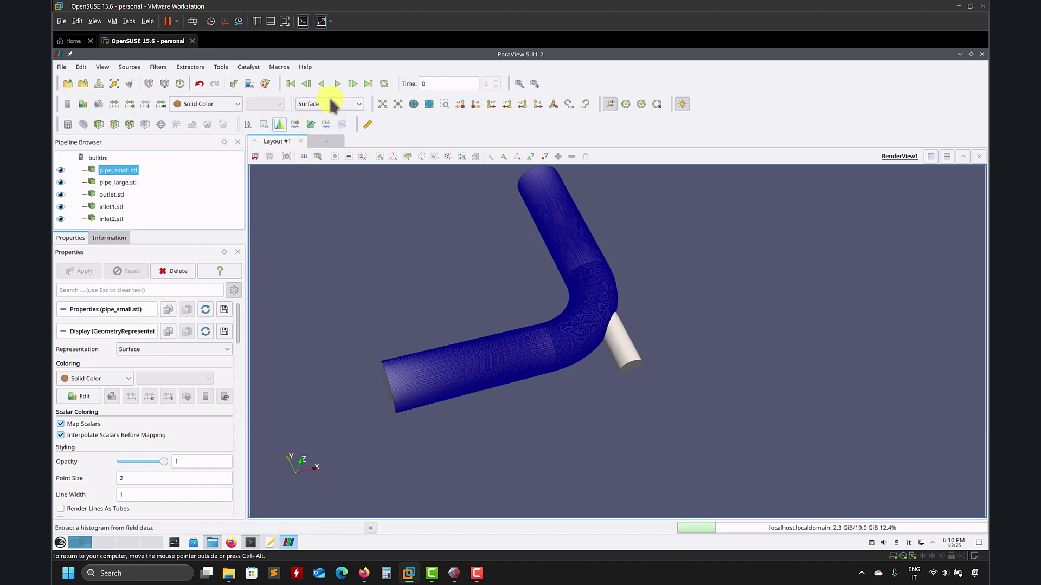
{"action": "left_click", "coordinate": [330, 104]}
{"action": "left_click", "coordinate": [332, 181]}
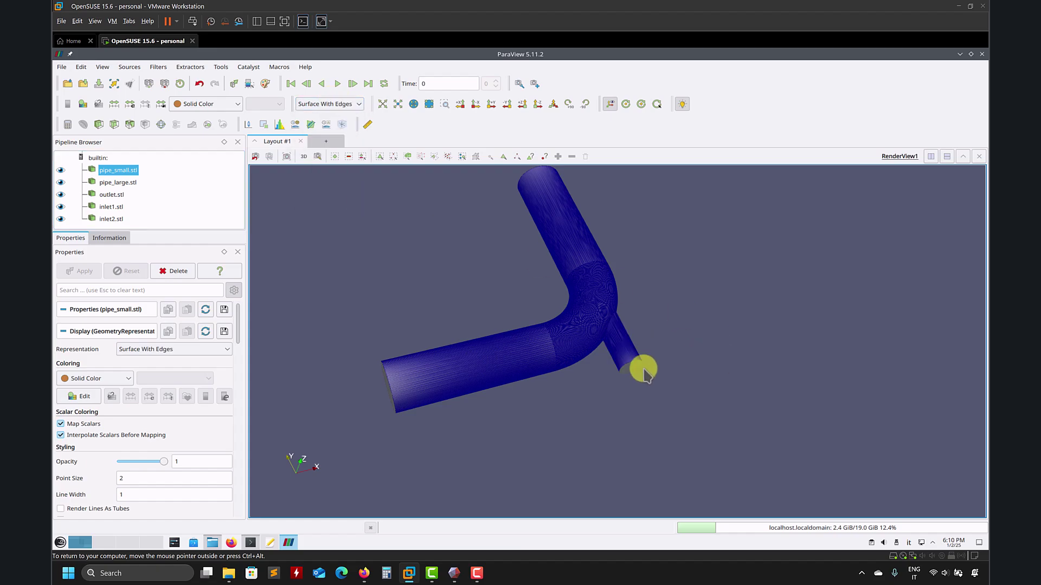
Step: Inspect the triangulation of the small pipe up close and set the representation of inlet2.stl to Surface With Edges
{"action": "scroll", "coordinate": [623, 343], "scroll_direction": "up", "scroll_amount": 10}
{"action": "scroll", "coordinate": [553, 300], "scroll_direction": "up", "scroll_amount": 8}
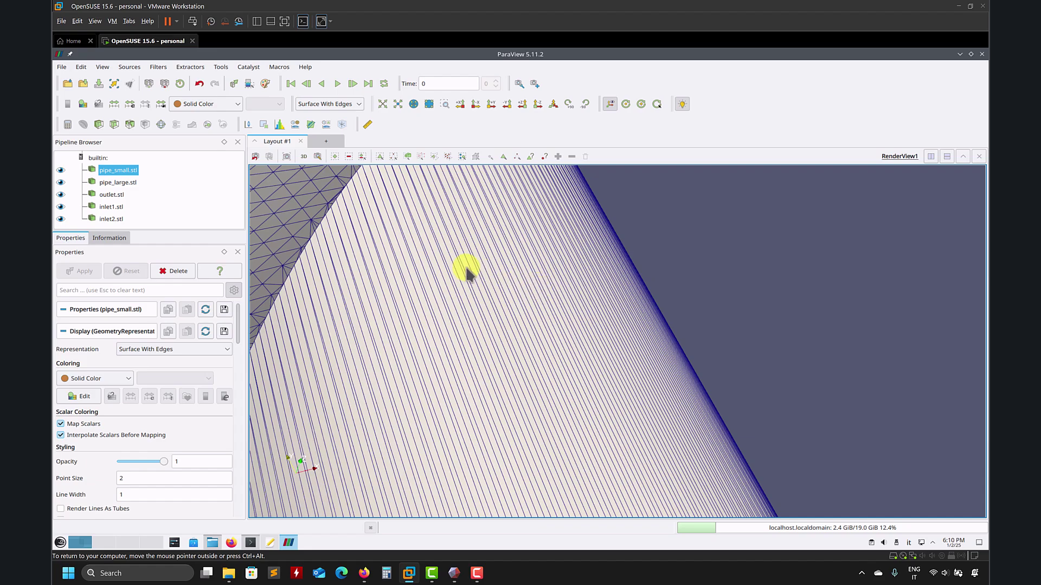
{"action": "scroll", "coordinate": [467, 274], "scroll_direction": "up", "scroll_amount": 5}
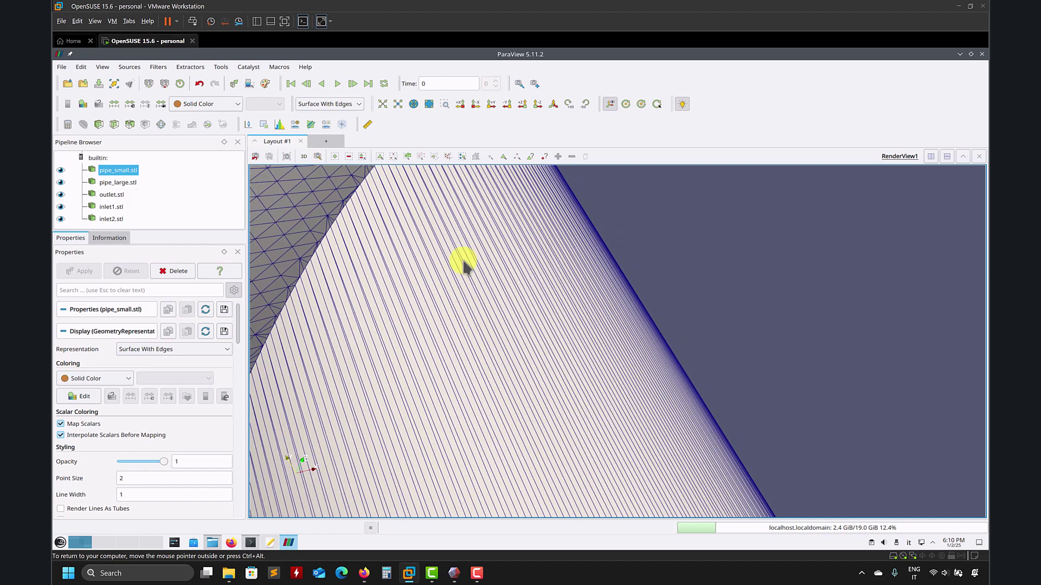
{"action": "left_click_drag", "start_coordinate": [317, 263], "coordinate": [512, 417]}
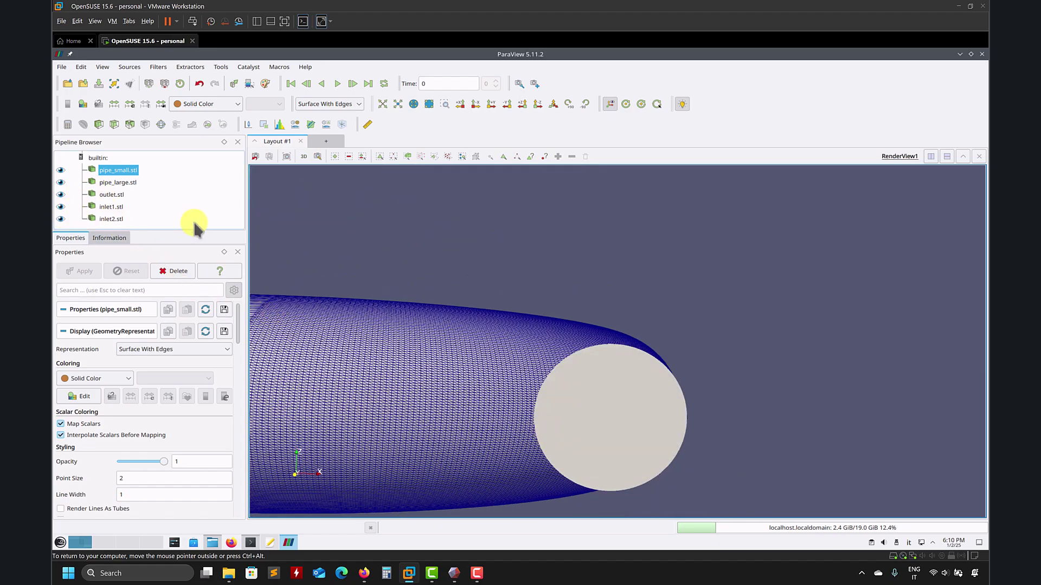
{"action": "left_click", "coordinate": [111, 219]}
{"action": "left_click", "coordinate": [329, 103]}
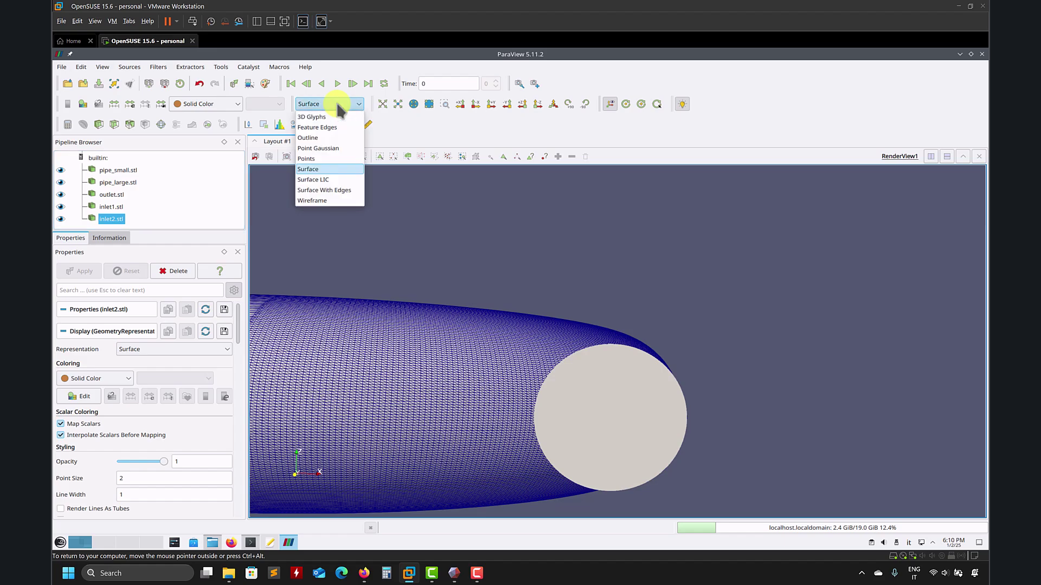
{"action": "left_click", "coordinate": [342, 190]}
Step: Examine the surface triangulation on the small pipe, its inlet face, the pipe junction and the elbow bend
{"action": "left_click_drag", "start_coordinate": [623, 349], "coordinate": [585, 446]}
{"action": "scroll", "coordinate": [588, 453], "scroll_direction": "up", "scroll_amount": 5}
{"action": "scroll", "coordinate": [589, 458], "scroll_direction": "down", "scroll_amount": 2}
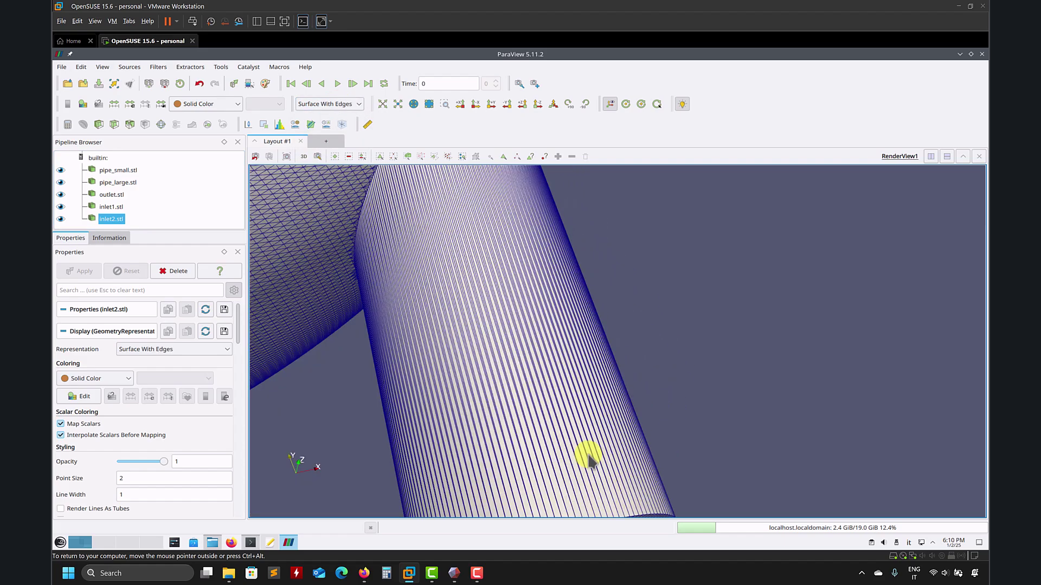
{"action": "right_click_drag", "start_coordinate": [588, 453], "coordinate": [603, 307]}
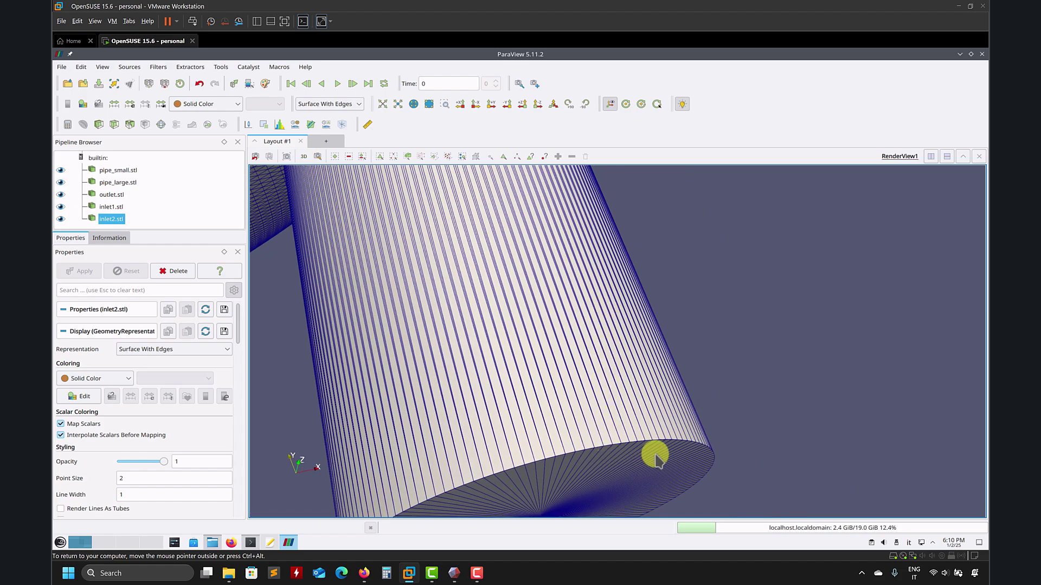
{"action": "left_click_drag", "start_coordinate": [656, 458], "coordinate": [690, 304]}
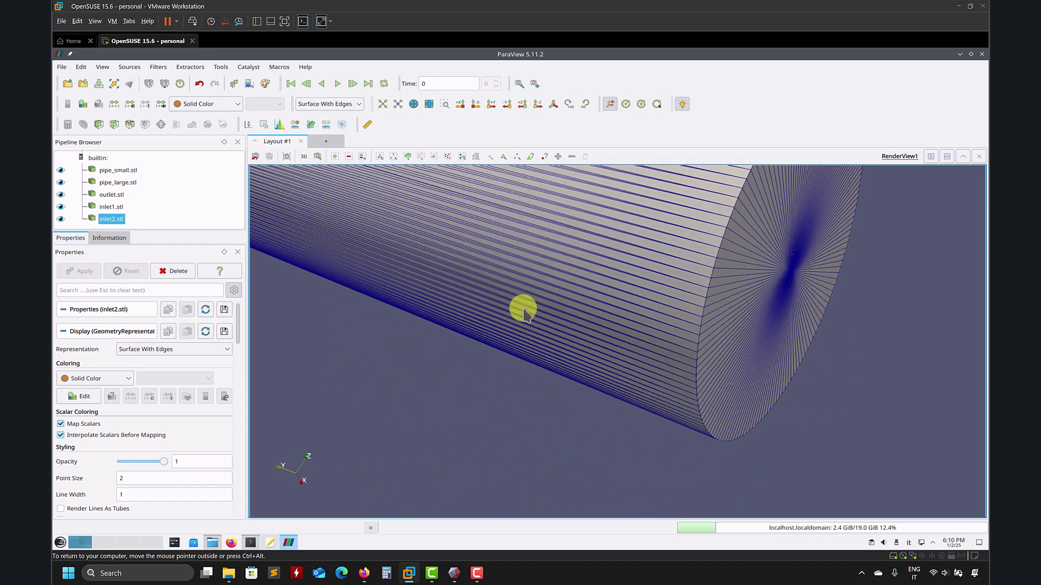
{"action": "left_click_drag", "start_coordinate": [541, 405], "coordinate": [472, 409]}
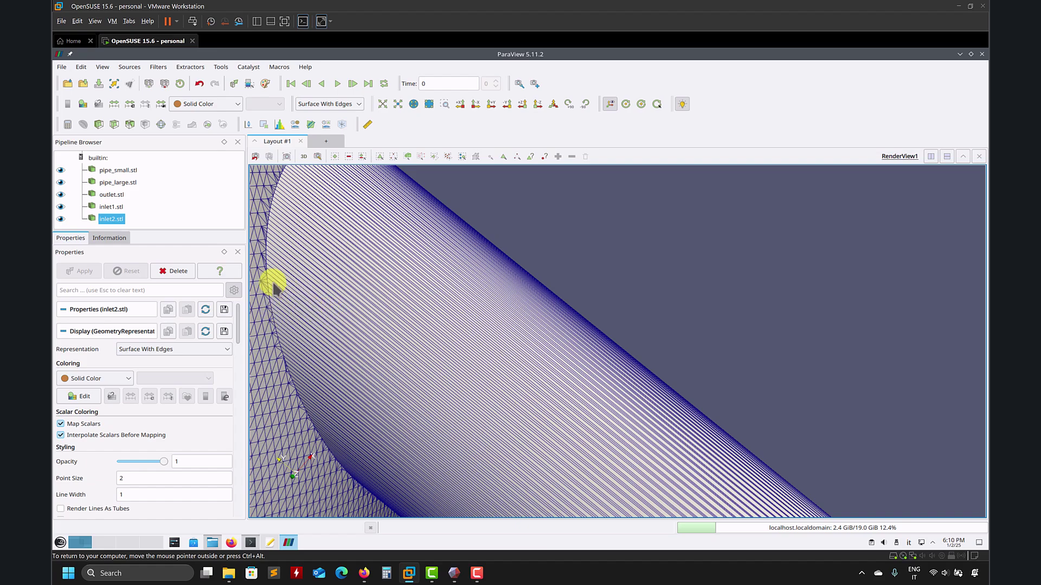
{"action": "left_click_drag", "start_coordinate": [288, 263], "coordinate": [344, 253]}
{"action": "scroll", "coordinate": [343, 251], "scroll_direction": "down", "scroll_amount": 10}
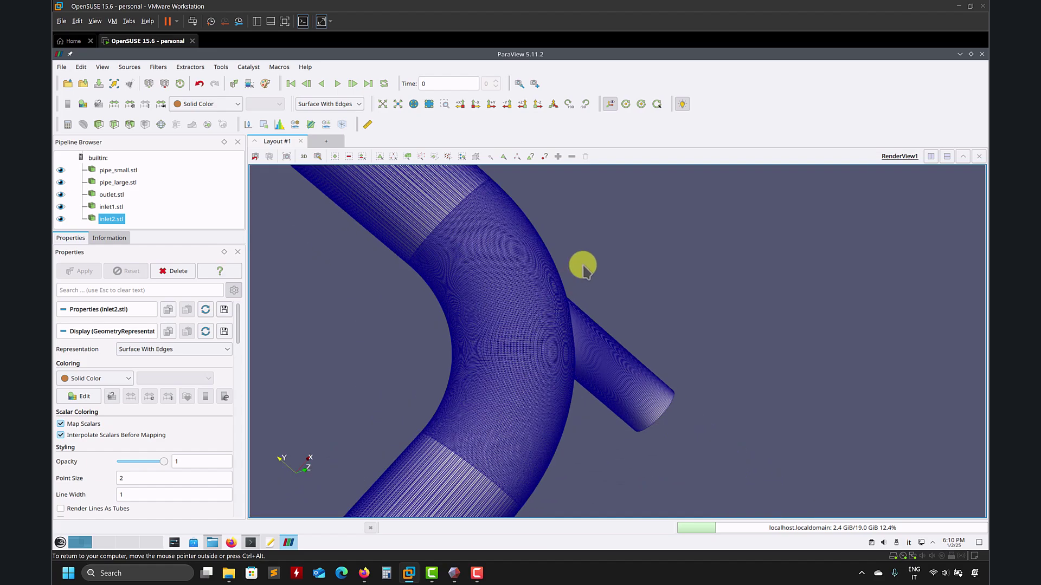
{"action": "left_click_drag", "start_coordinate": [540, 367], "coordinate": [666, 353]}
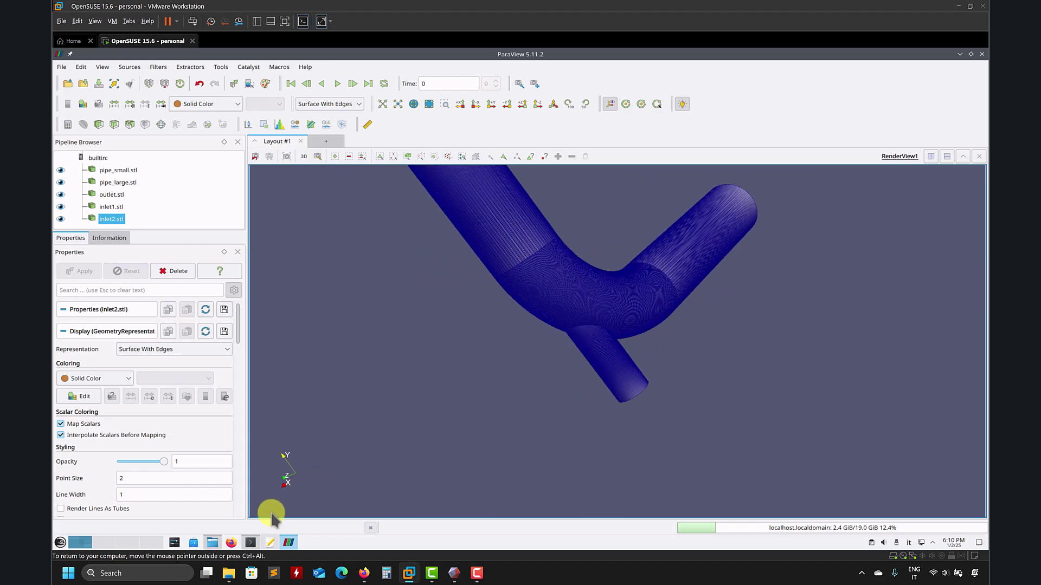
Step: Set the representation of pipe_large.stl and pipe_small.stl back to Surface
{"action": "left_click", "coordinate": [353, 105]}
{"action": "left_click", "coordinate": [339, 191]}
{"action": "left_click", "coordinate": [130, 182]}
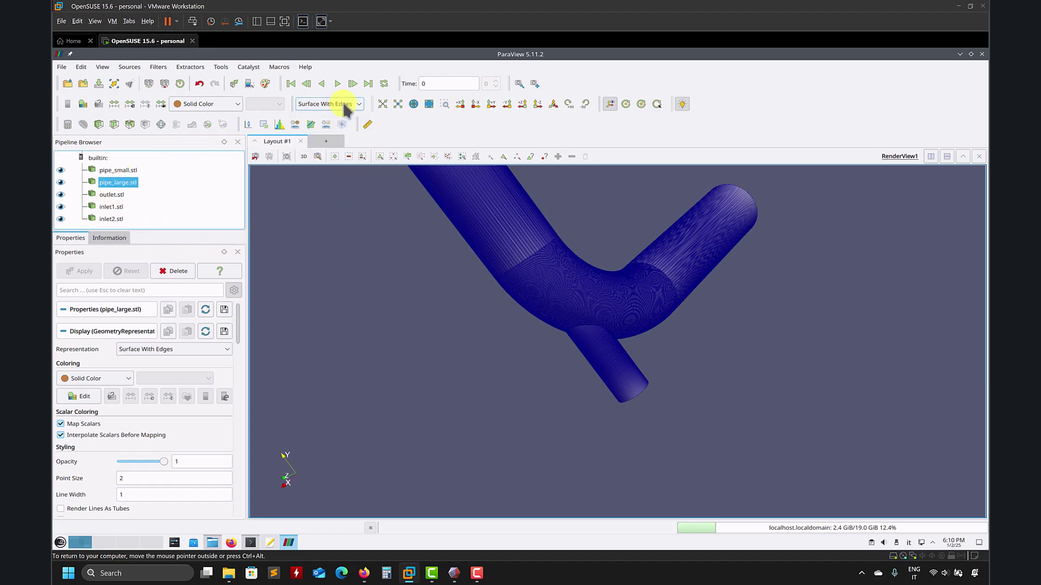
{"action": "left_click", "coordinate": [341, 103]}
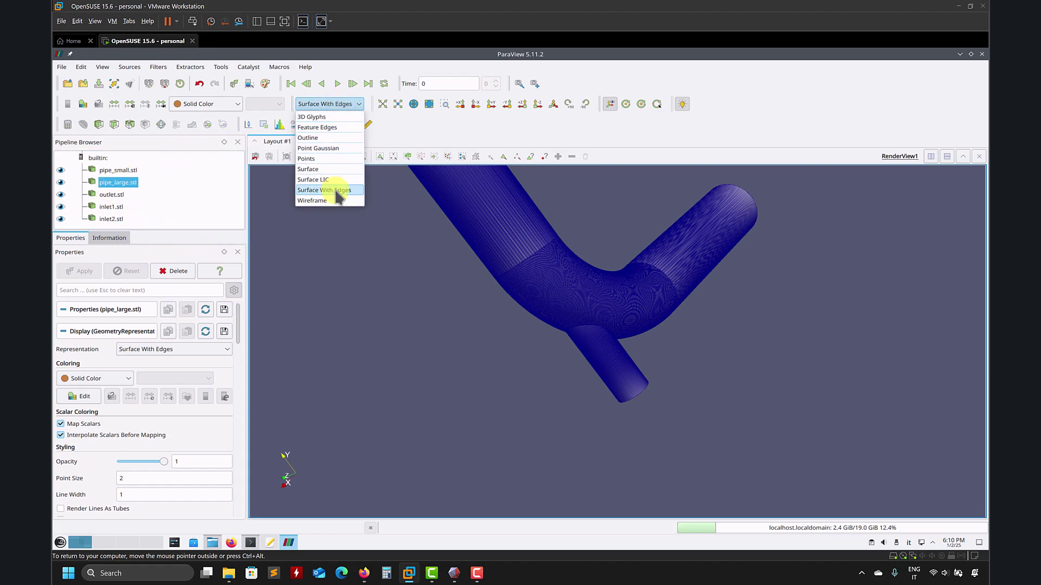
{"action": "left_click", "coordinate": [330, 169]}
{"action": "left_click", "coordinate": [117, 170]}
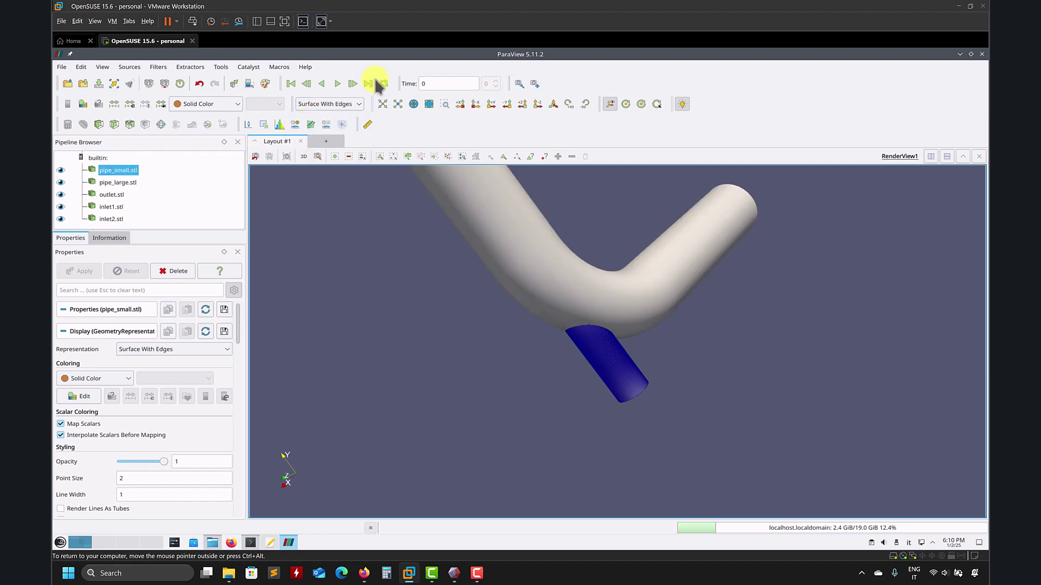
{"action": "left_click", "coordinate": [352, 106]}
{"action": "left_click", "coordinate": [332, 169]}
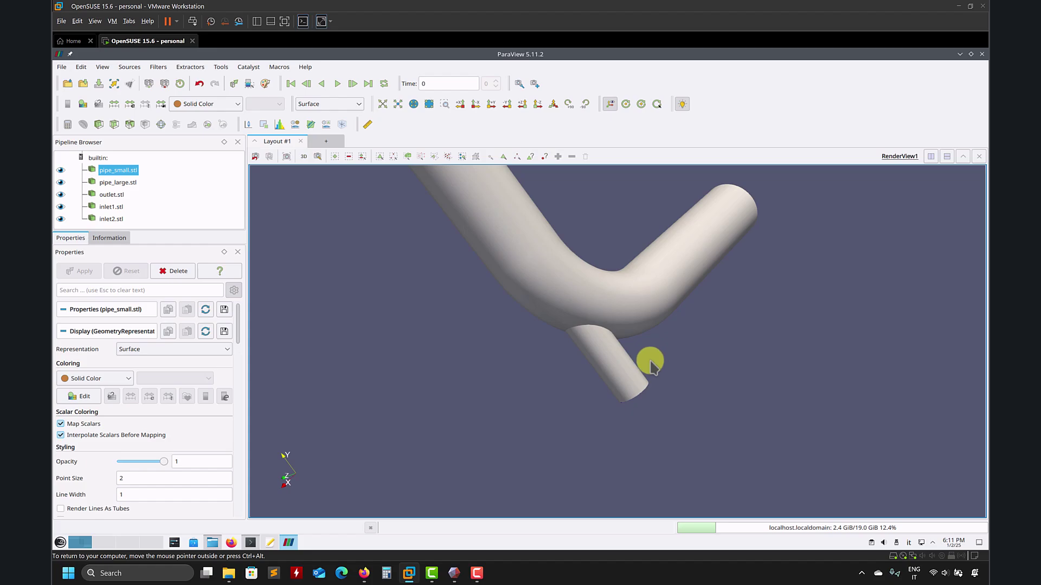
Step: Set the representation of inlet2.stl back to Surface
{"action": "left_click_drag", "start_coordinate": [682, 390], "coordinate": [710, 244]}
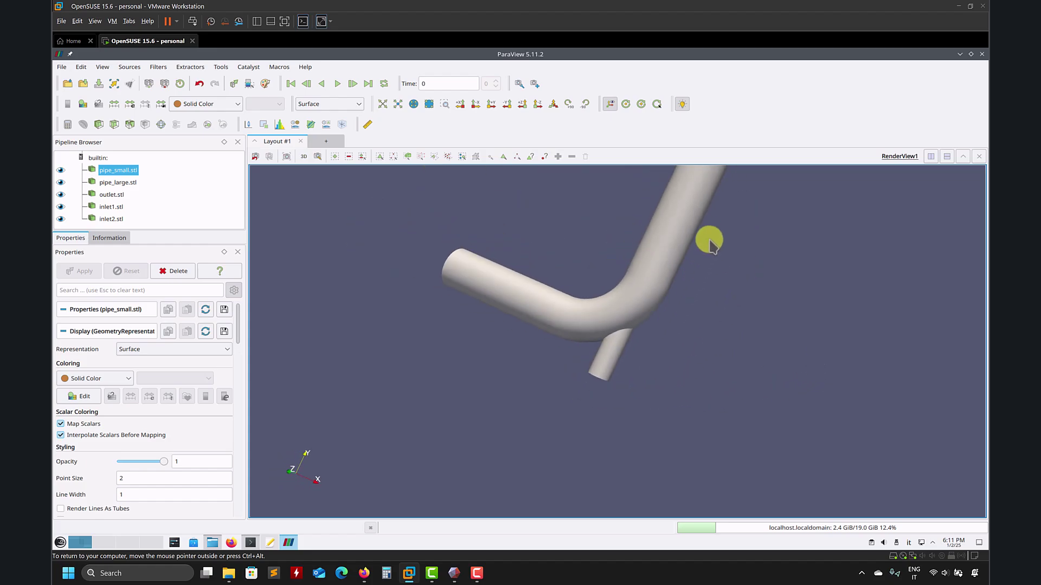
{"action": "middle_click_drag", "start_coordinate": [710, 244], "coordinate": [653, 350]}
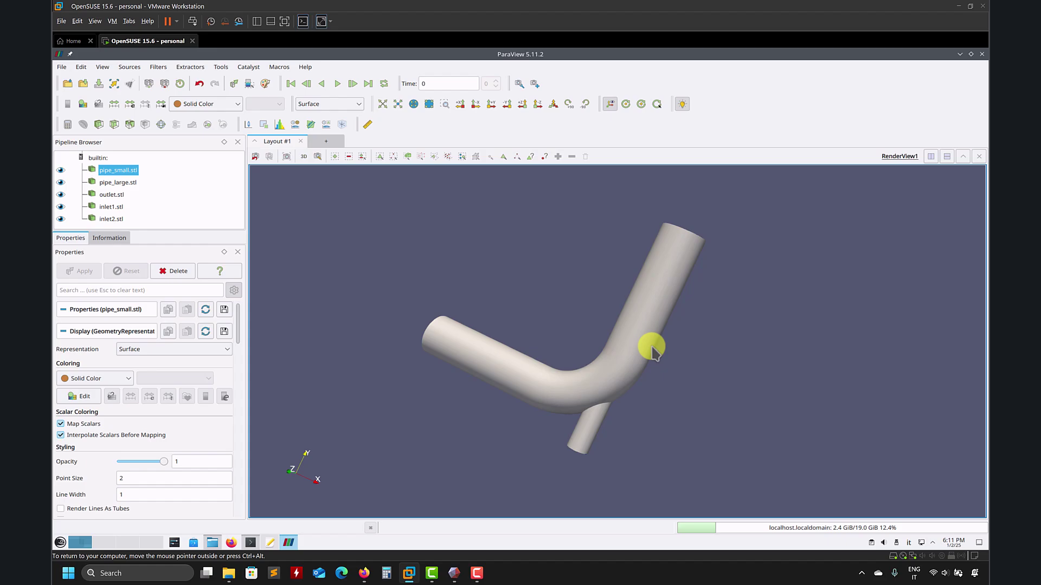
{"action": "left_click_drag", "start_coordinate": [599, 372], "coordinate": [399, 288]}
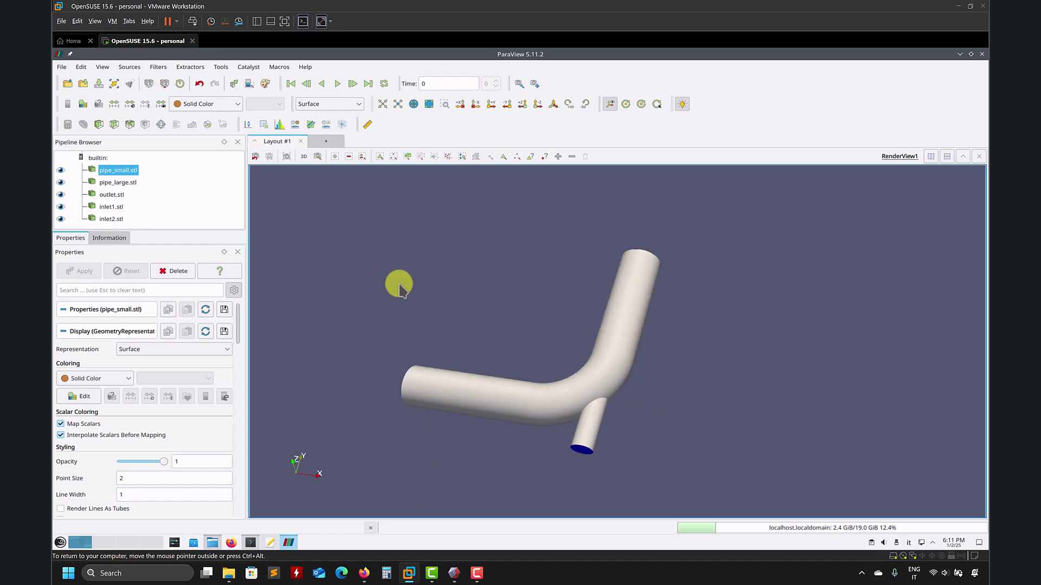
{"action": "left_click", "coordinate": [111, 218]}
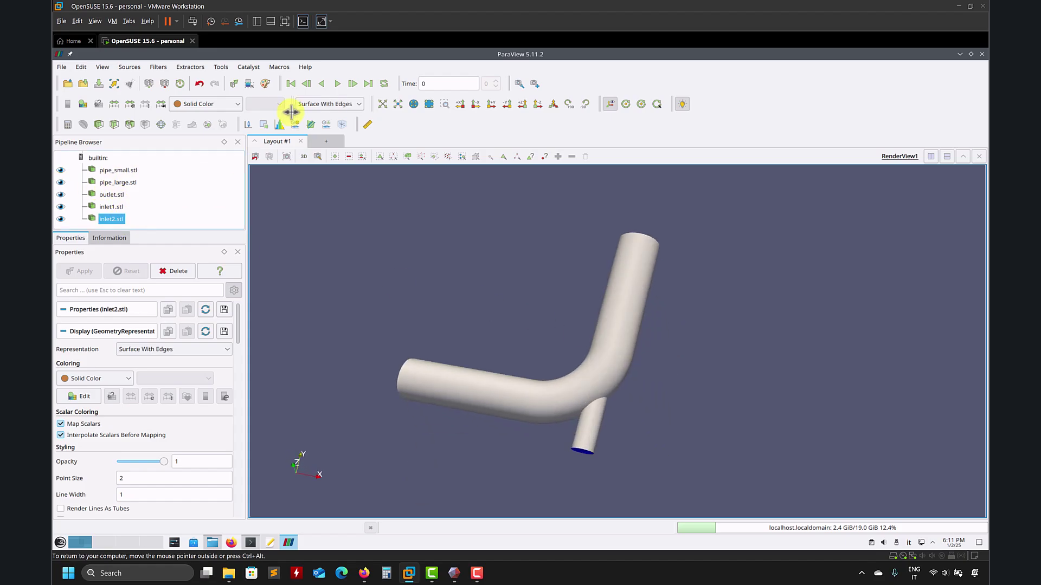
{"action": "left_click", "coordinate": [342, 106]}
{"action": "left_click", "coordinate": [337, 169]}
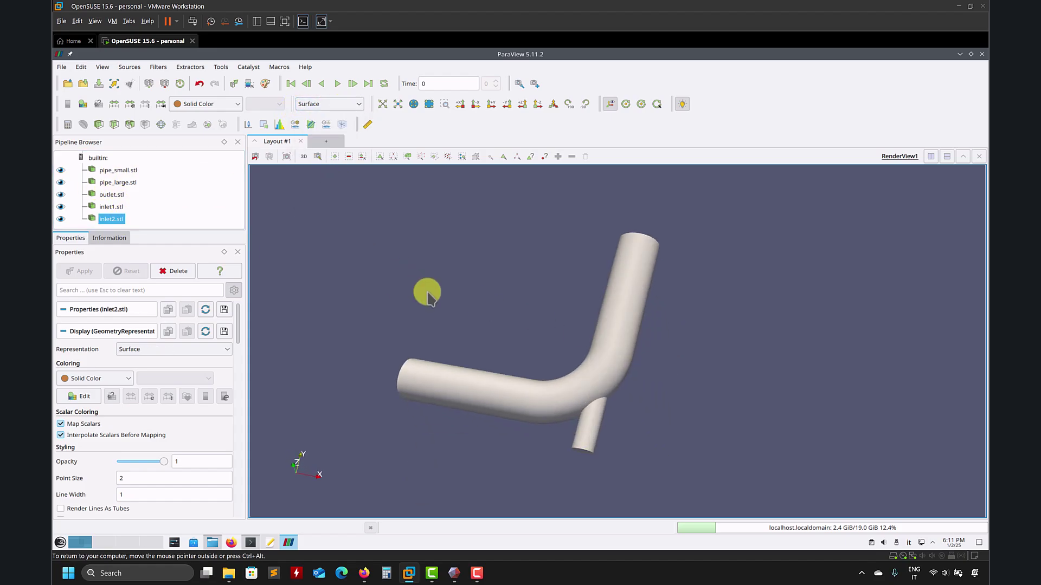
Step: Apply a Normal Glyphs filter to pipe_small.stl
{"action": "left_click_drag", "start_coordinate": [464, 230], "coordinate": [471, 269]}
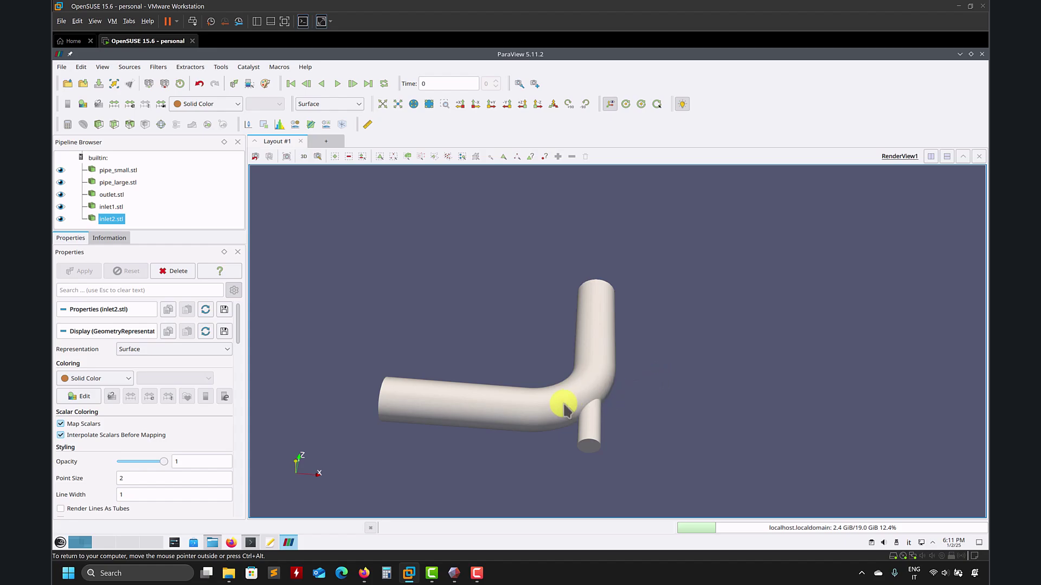
{"action": "right_click_drag", "start_coordinate": [568, 420], "coordinate": [540, 487]}
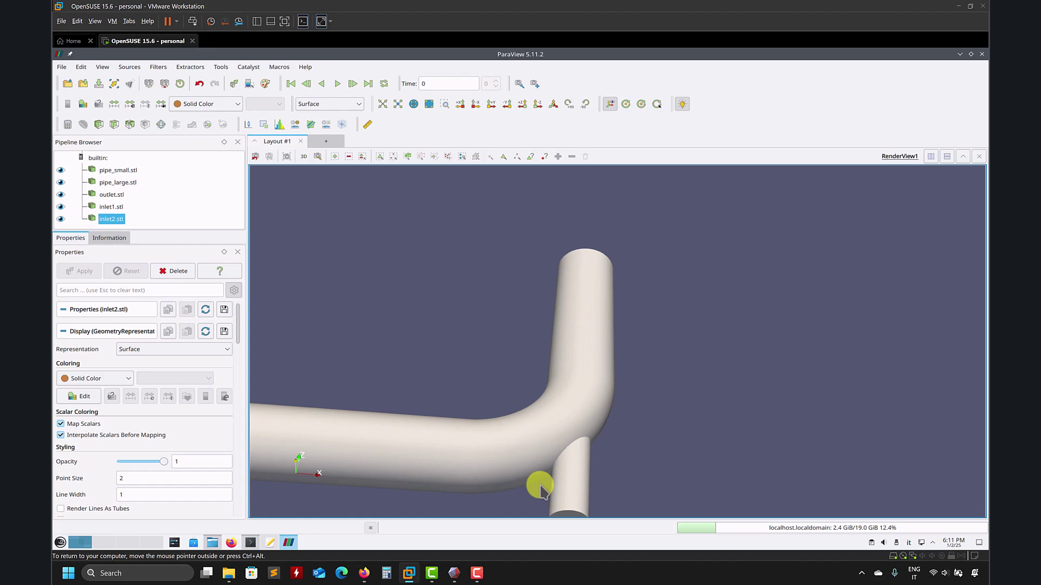
{"action": "left_click_drag", "start_coordinate": [613, 379], "coordinate": [608, 402]}
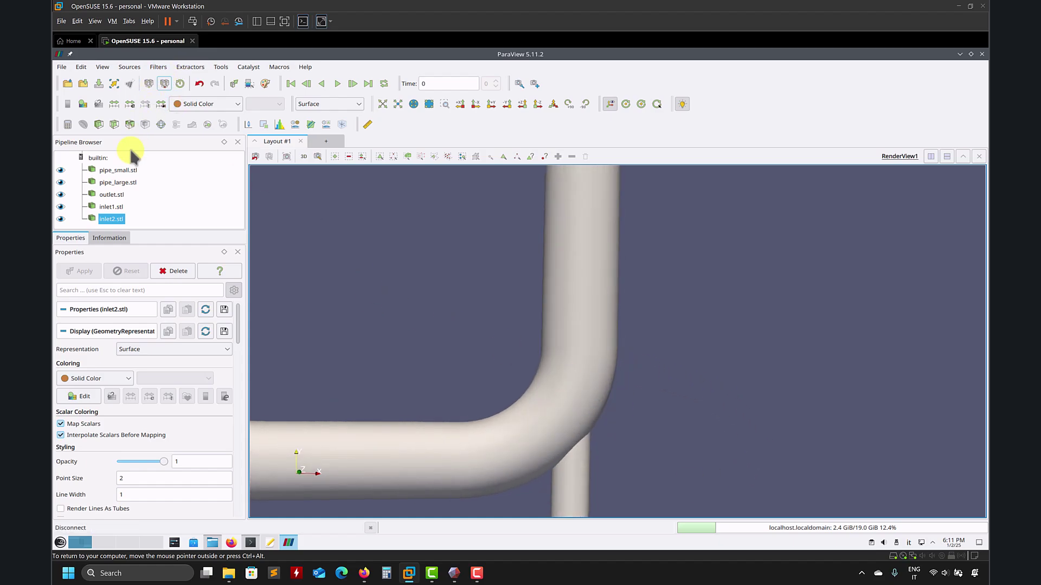
{"action": "left_click", "coordinate": [122, 173]}
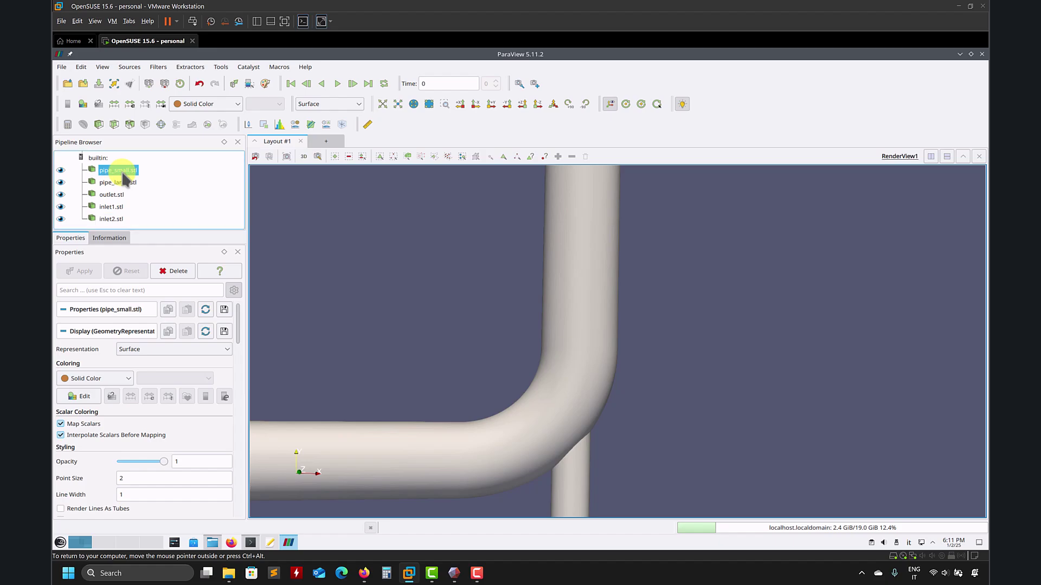
{"action": "left_click", "coordinate": [167, 65]}
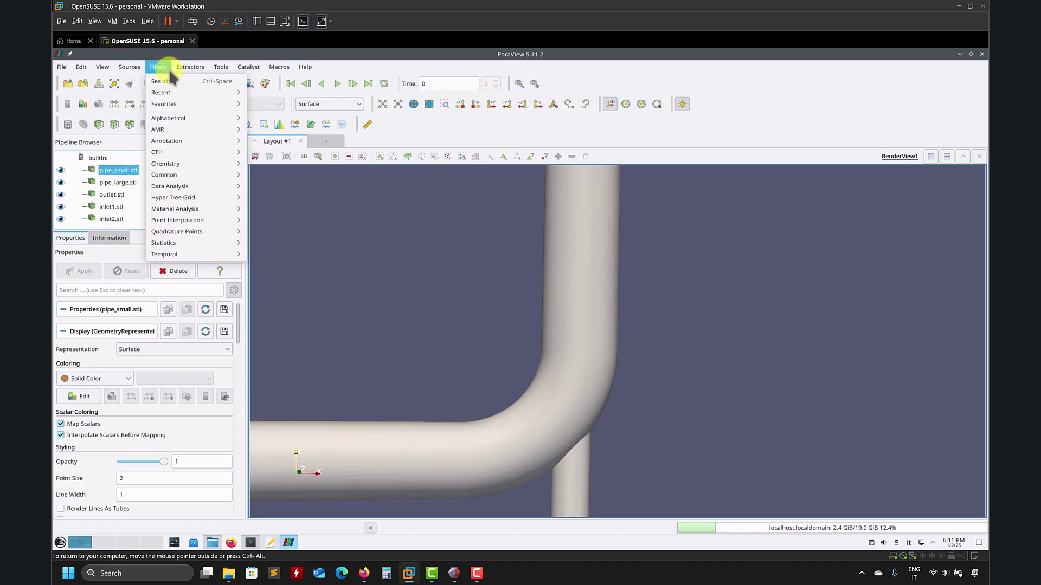
{"action": "mouse_move", "coordinate": [180, 113]}
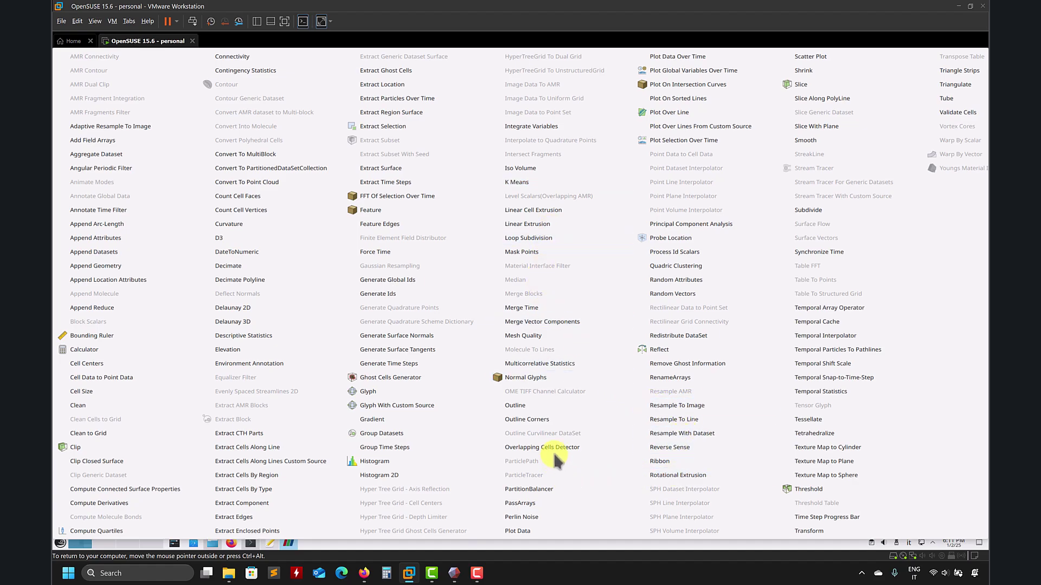
{"action": "key", "text": "Escape"}
{"action": "key", "text": "Escape"}
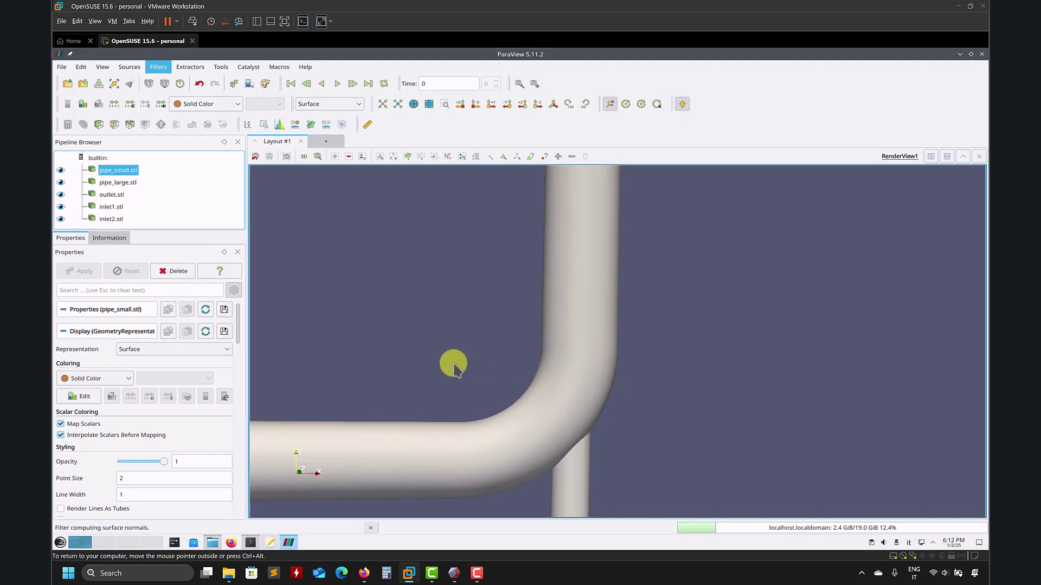
{"action": "left_click", "coordinate": [79, 271]}
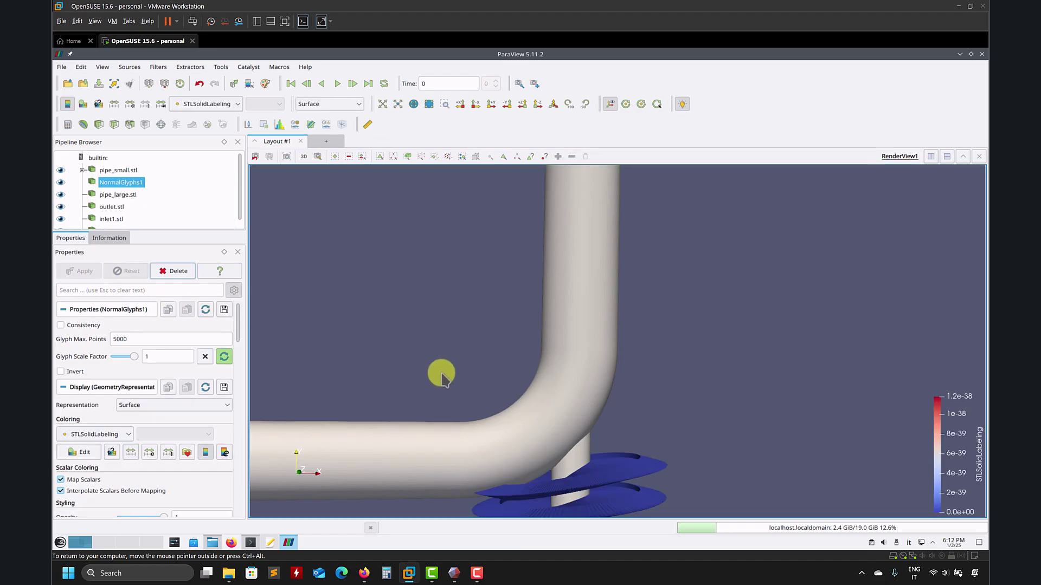
Step: Limit the small pipe's normal glyphs to 500 points with a scale factor of 0.2 and apply the settings
{"action": "scroll", "coordinate": [456, 306], "scroll_direction": "down", "scroll_amount": 3}
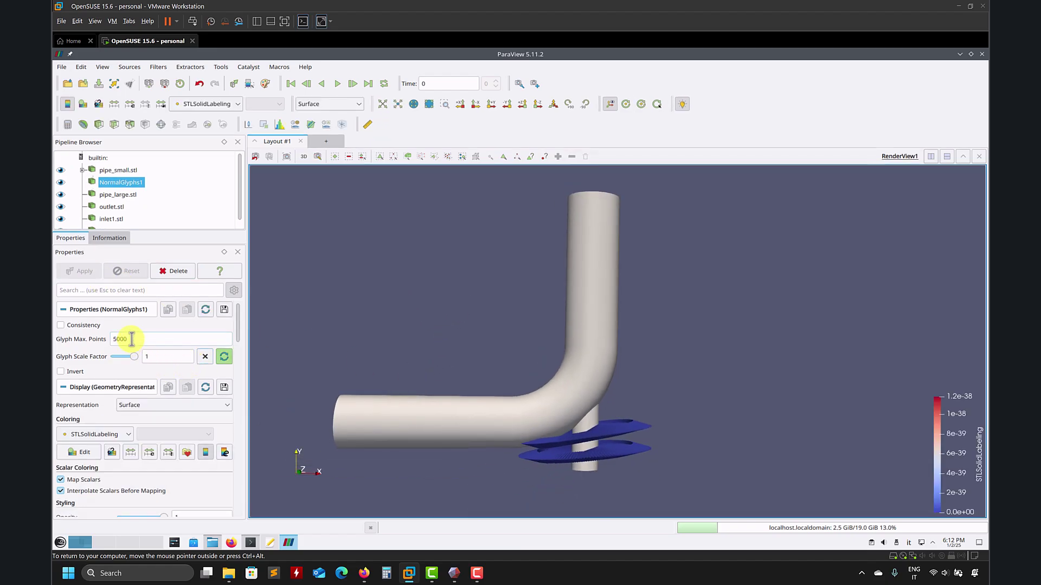
{"action": "type", "text": "500"}
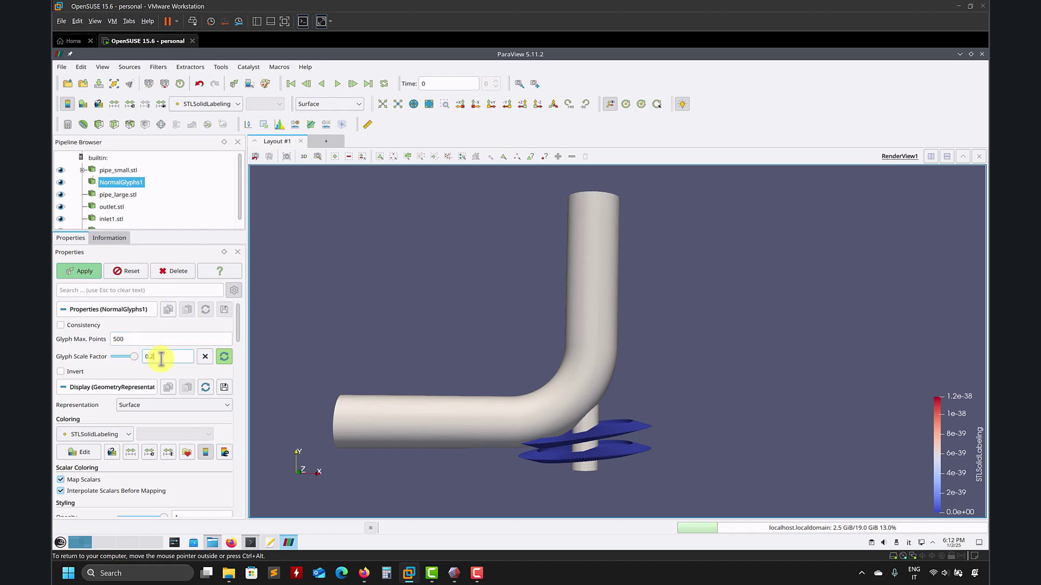
{"action": "left_click", "coordinate": [85, 271]}
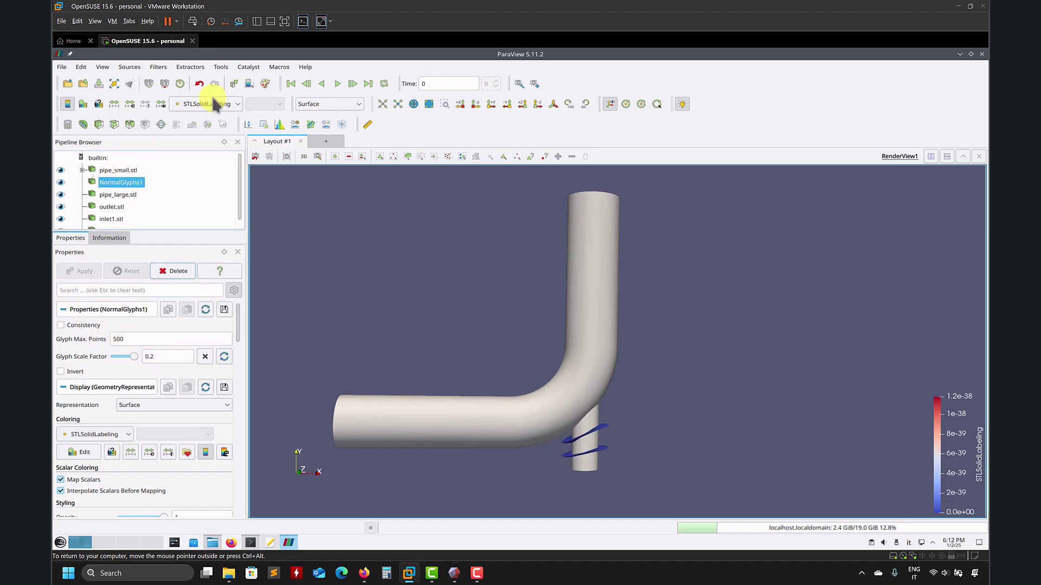
Step: Switch the coloring of the small pipe's normal glyphs to Solid Color
{"action": "left_click", "coordinate": [233, 104]}
{"action": "left_click", "coordinate": [219, 115]}
{"action": "scroll", "coordinate": [597, 442], "scroll_direction": "up", "scroll_amount": 3}
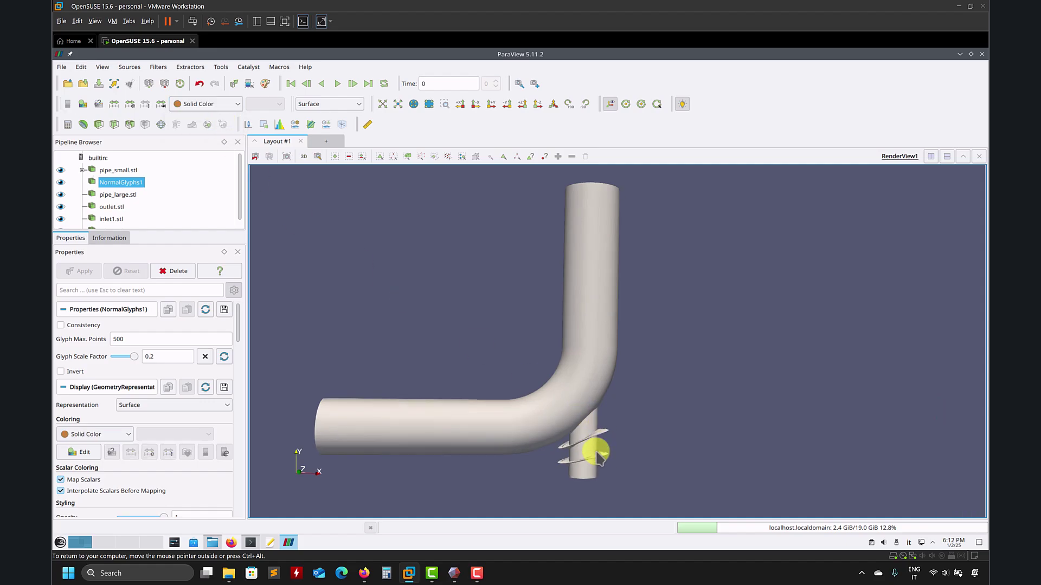
{"action": "scroll", "coordinate": [622, 379], "scroll_direction": "up", "scroll_amount": 5}
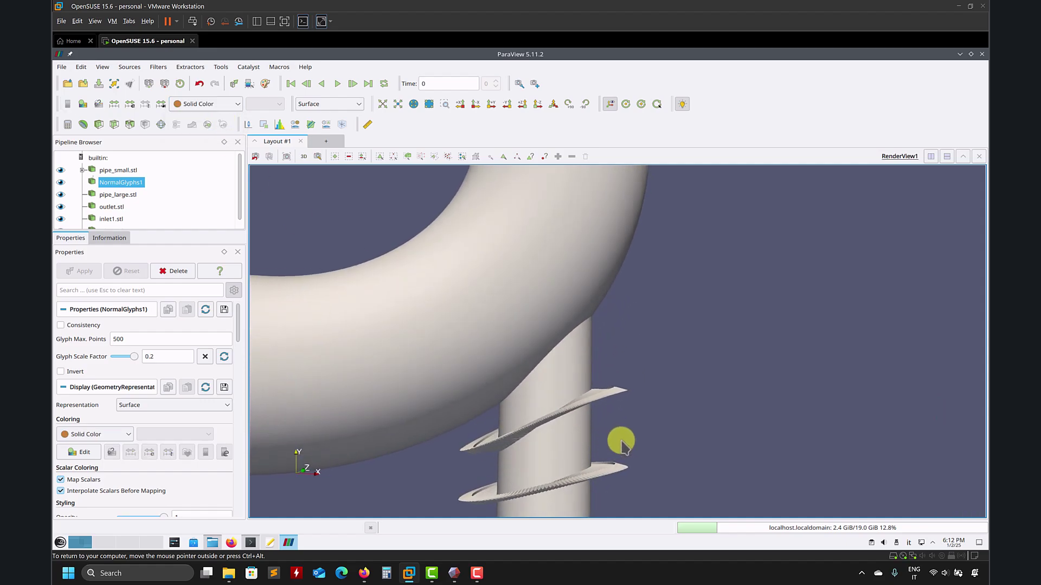
Step: Apply a Normal Glyphs filter to pipe_large.stl
{"action": "left_click", "coordinate": [118, 194]}
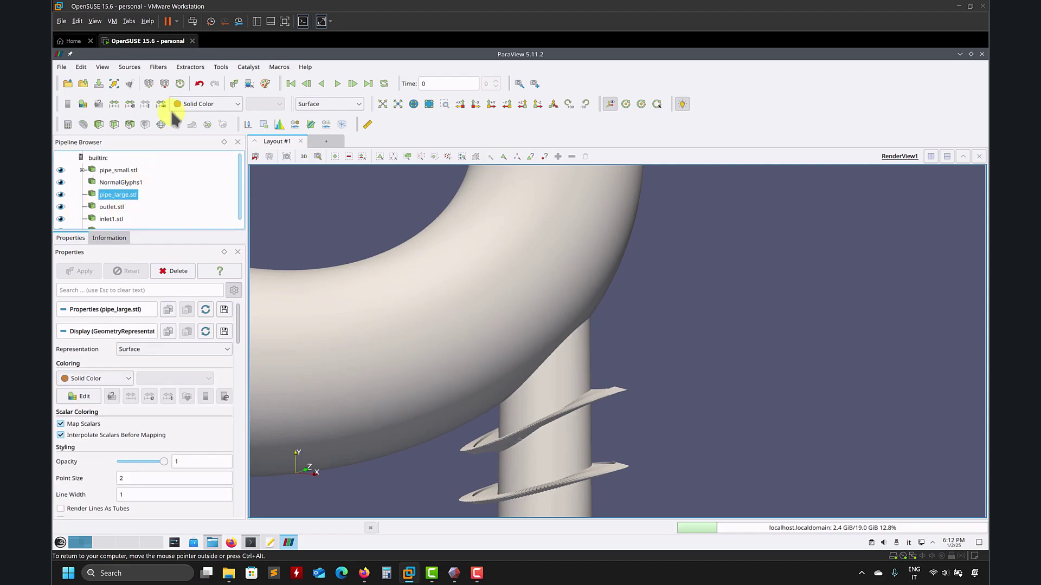
{"action": "left_click", "coordinate": [158, 67]}
{"action": "mouse_move", "coordinate": [182, 91]}
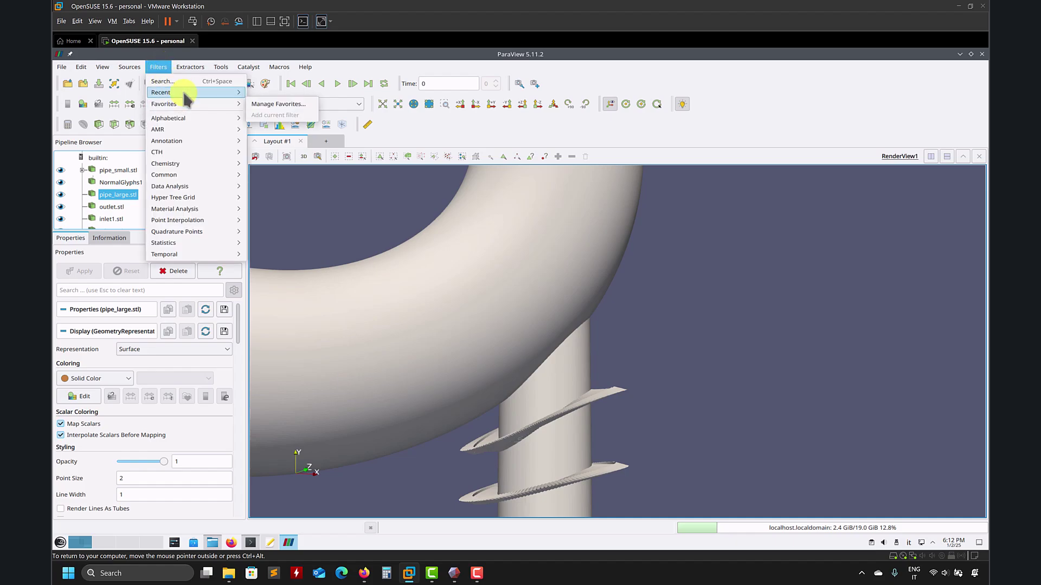
{"action": "left_click", "coordinate": [263, 93]}
{"action": "left_click", "coordinate": [81, 271]}
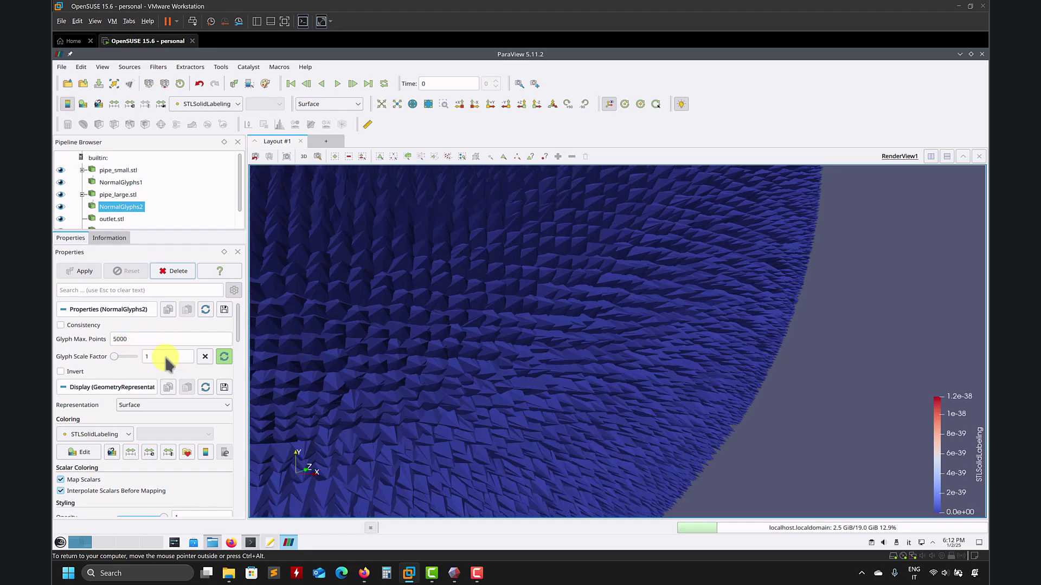
Step: Set the large pipe's glyph scale factor to 0.2 and color its normal glyphs with Solid Color
{"action": "key", "text": "Return"}
{"action": "double_click", "coordinate": [152, 342]}
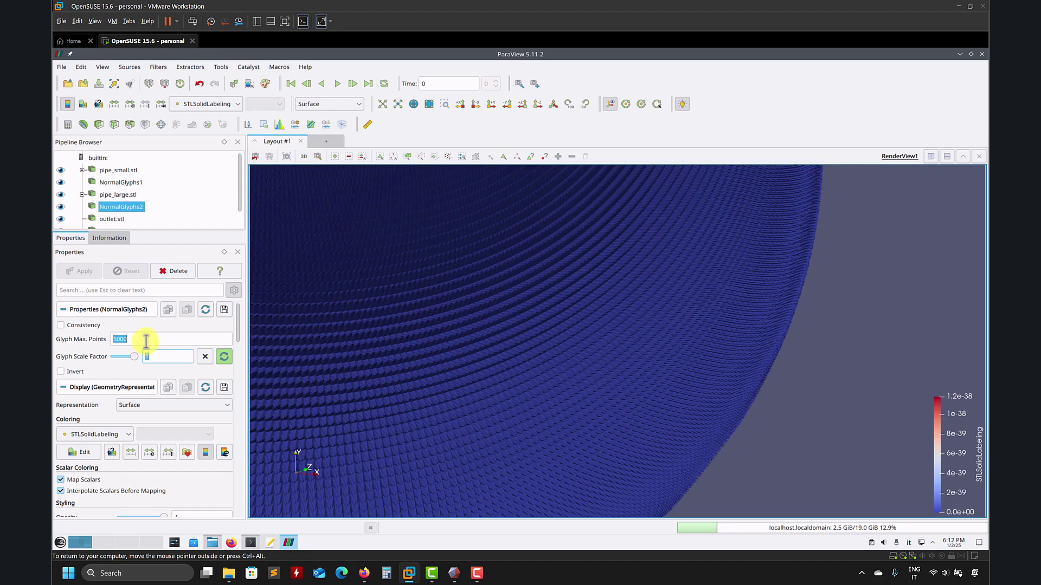
{"action": "type", "text": "0.2"}
{"action": "left_click", "coordinate": [237, 104]}
{"action": "left_click", "coordinate": [206, 115]}
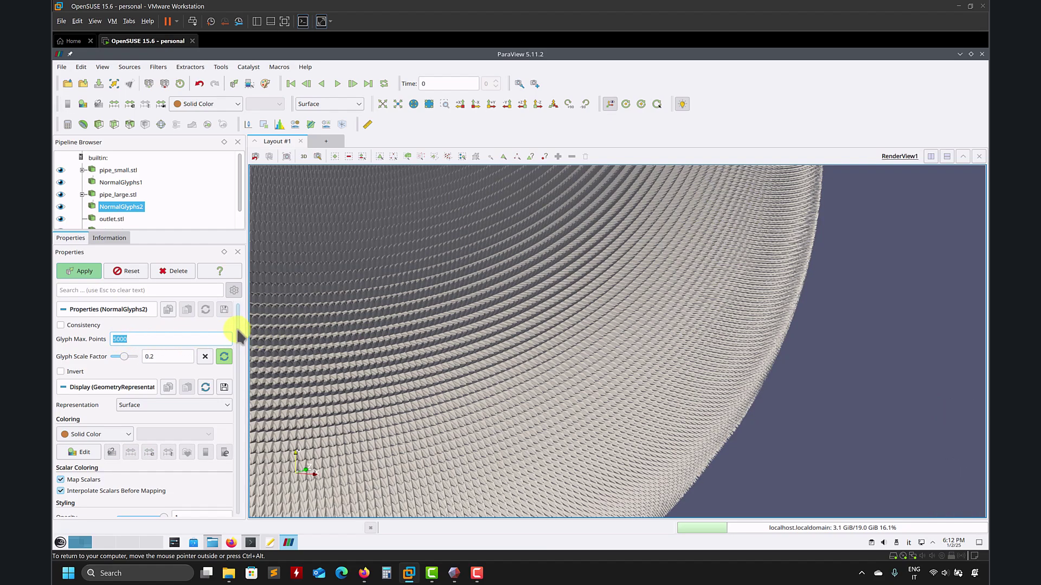
Step: Limit the large pipe's normal glyphs to 5 points, apply the settings and check the normals' direction along the elbow
{"action": "double_click", "coordinate": [138, 340]}
{"action": "type", "text": "5"}
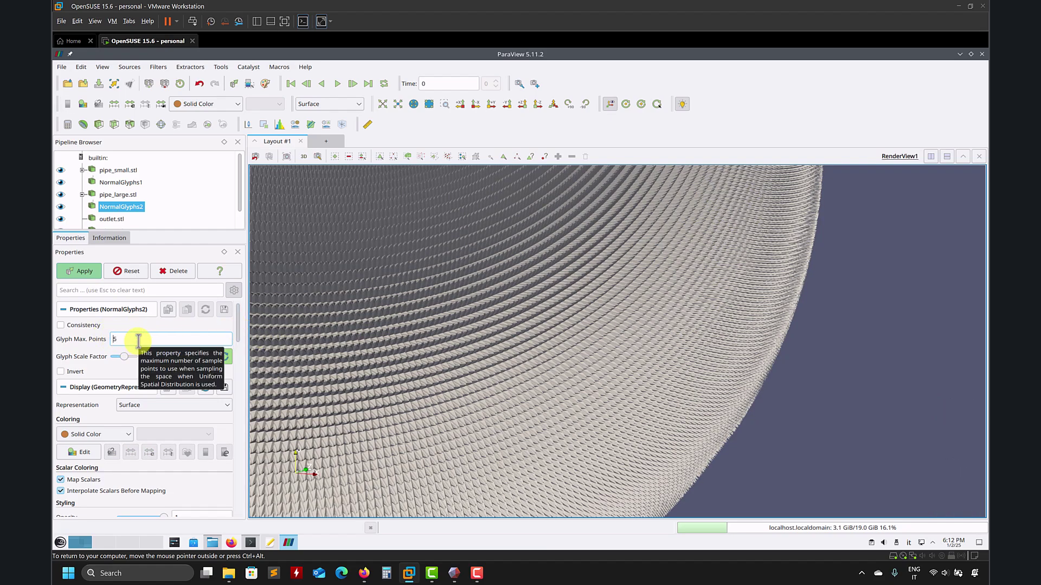
{"action": "left_click", "coordinate": [83, 271]}
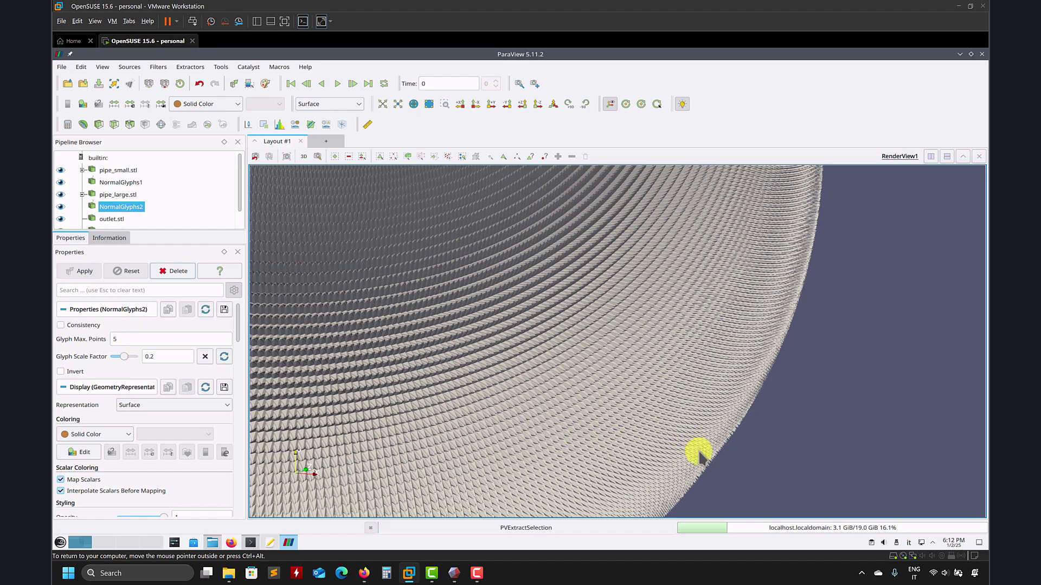
{"action": "scroll", "coordinate": [737, 303], "scroll_direction": "down", "scroll_amount": 10}
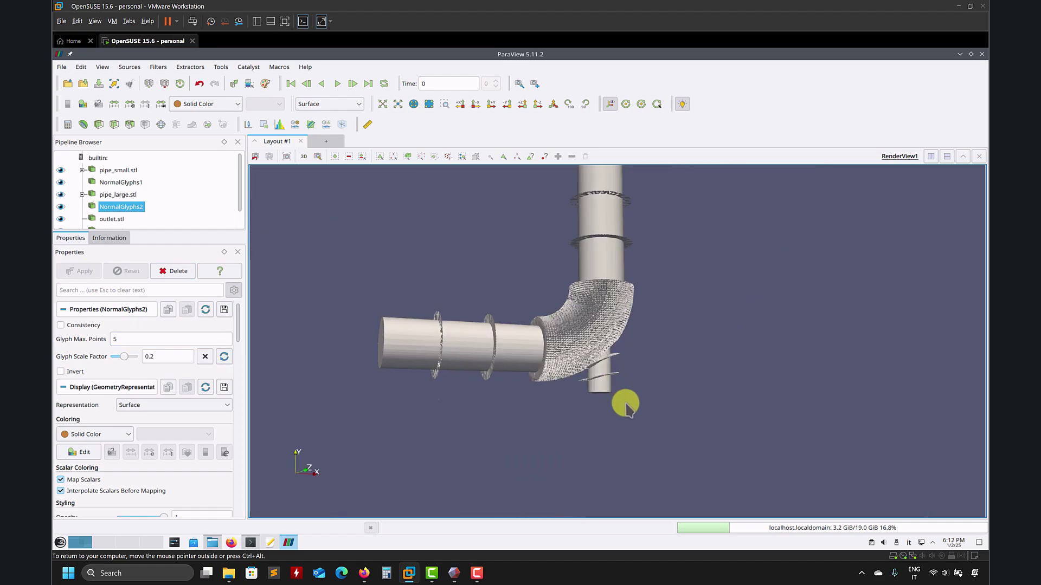
{"action": "scroll", "coordinate": [520, 359], "scroll_direction": "up", "scroll_amount": 6}
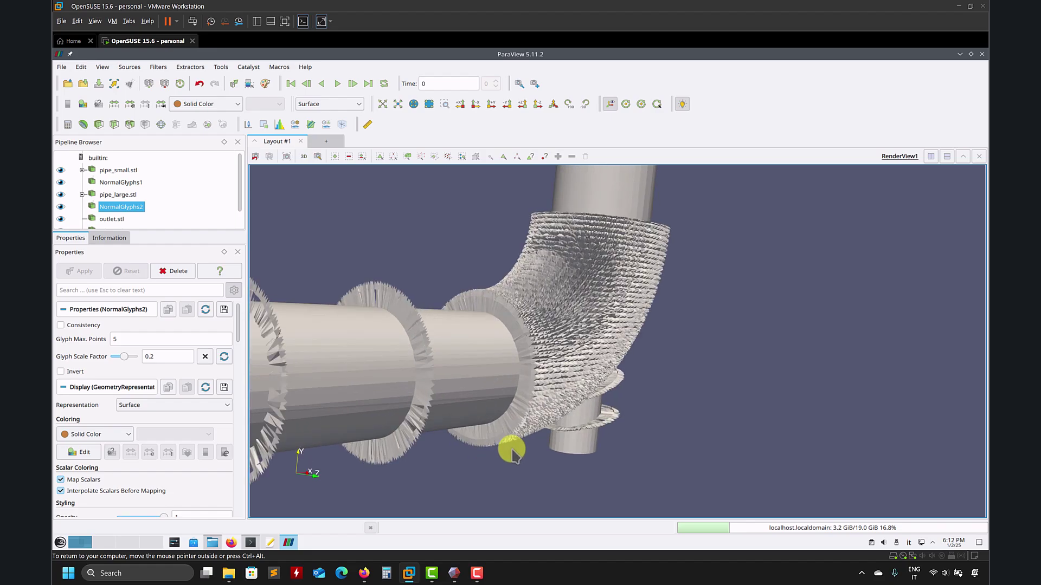
{"action": "left_click_drag", "start_coordinate": [545, 450], "coordinate": [552, 443]}
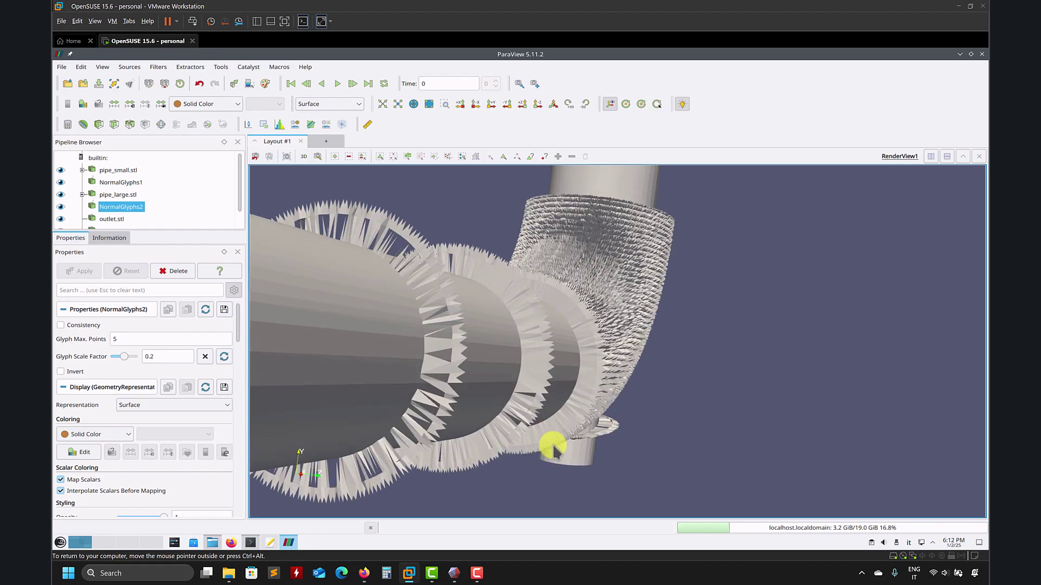
Step: Hide the large pipe's normal glyphs
{"action": "left_click", "coordinate": [61, 206]}
{"action": "left_click_drag", "start_coordinate": [476, 341], "coordinate": [556, 350]}
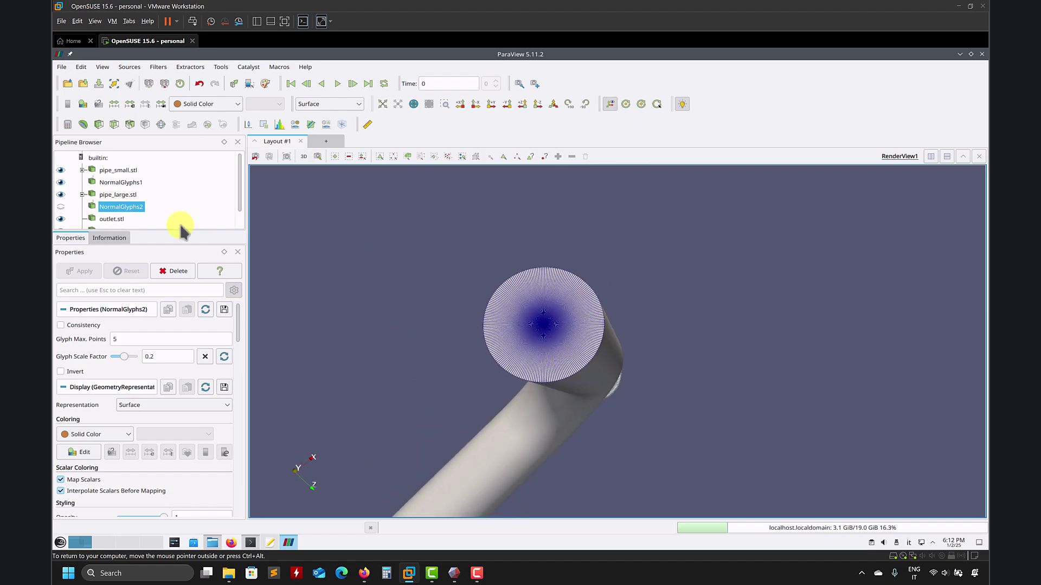
Step: Apply a Normal Glyphs filter to outlet.stl
{"action": "scroll", "coordinate": [122, 201], "scroll_direction": "down", "scroll_amount": 1}
{"action": "left_click", "coordinate": [115, 198]}
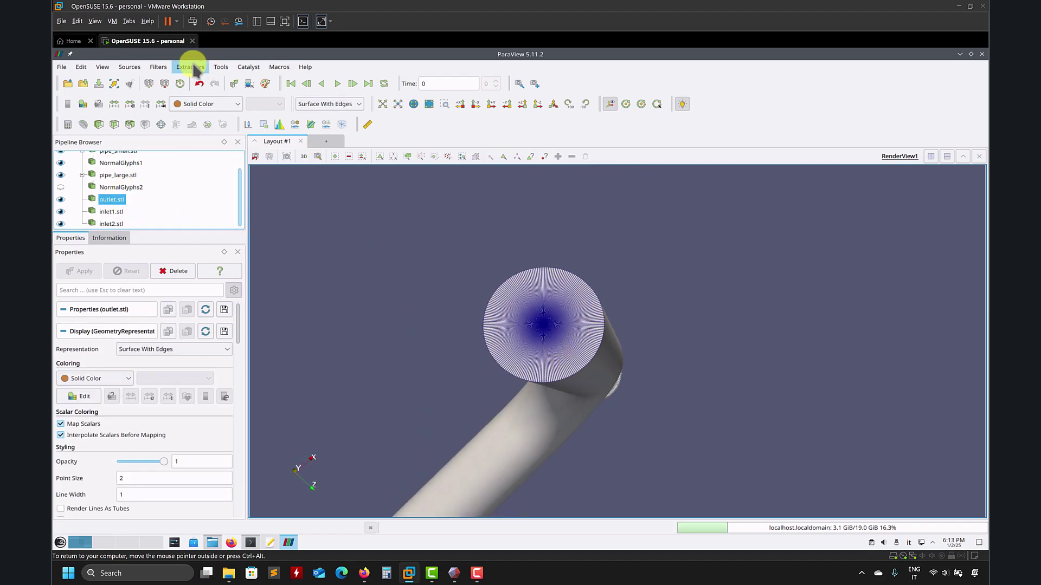
{"action": "left_click", "coordinate": [158, 67]}
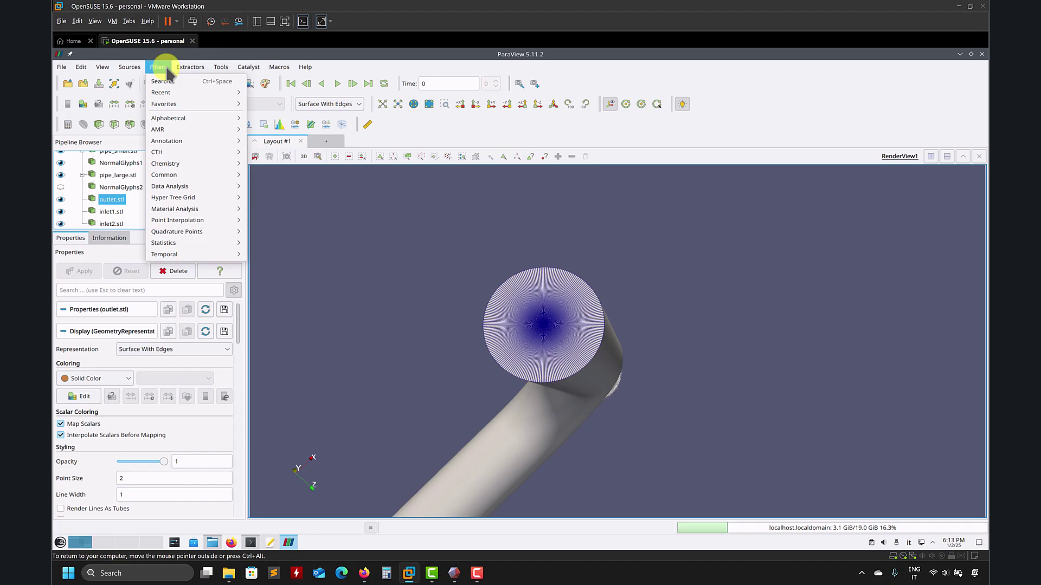
{"action": "left_click", "coordinate": [549, 332]}
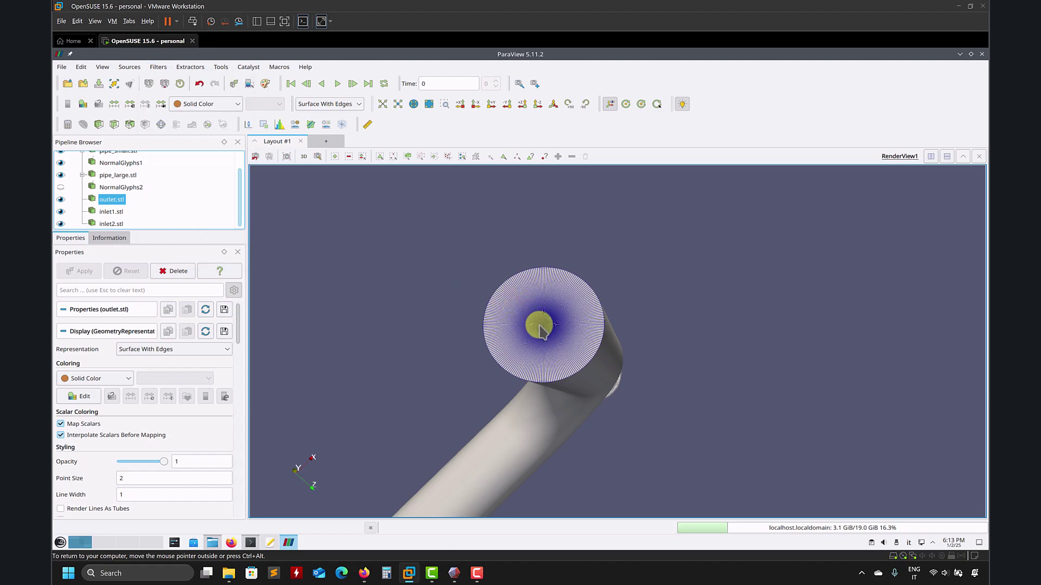
{"action": "mouse_move", "coordinate": [539, 325]}
{"action": "left_mouse_down"}
{"action": "mouse_move", "coordinate": [488, 302]}
{"action": "mouse_move", "coordinate": [580, 339]}
{"action": "mouse_move", "coordinate": [515, 341]}
{"action": "mouse_move", "coordinate": [537, 328]}
{"action": "mouse_move", "coordinate": [574, 337]}
{"action": "mouse_move", "coordinate": [525, 343]}
{"action": "mouse_move", "coordinate": [534, 324]}
{"action": "mouse_move", "coordinate": [517, 319]}
{"action": "mouse_move", "coordinate": [528, 329]}
{"action": "left_mouse_up"}
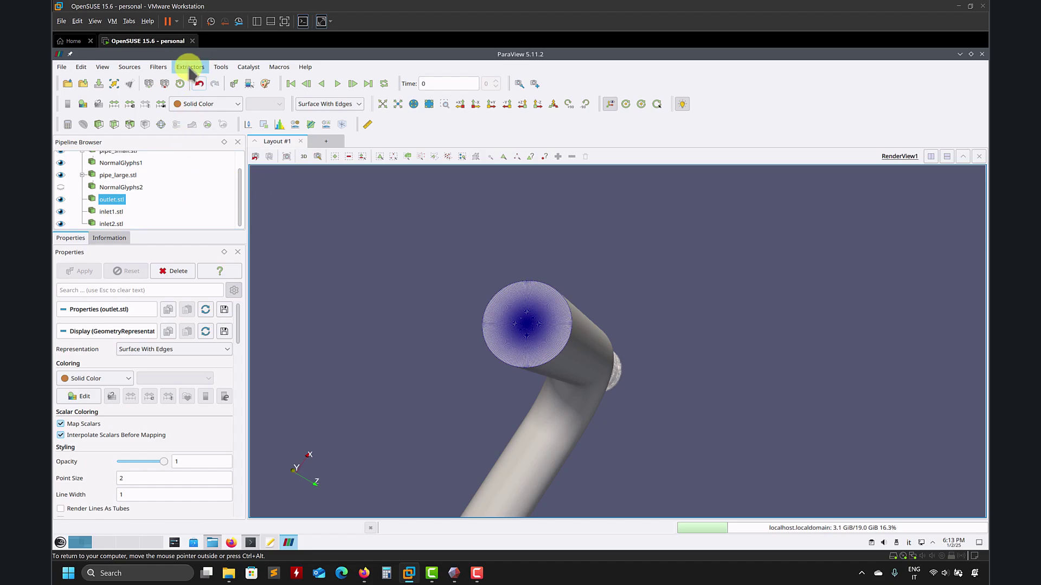
{"action": "left_click", "coordinate": [165, 65]}
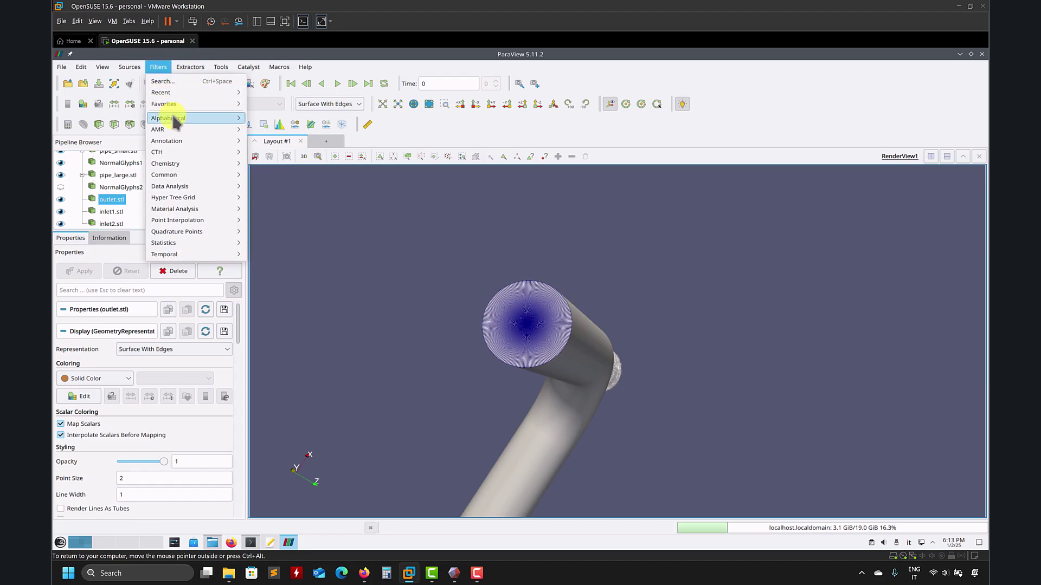
{"action": "mouse_move", "coordinate": [176, 117]}
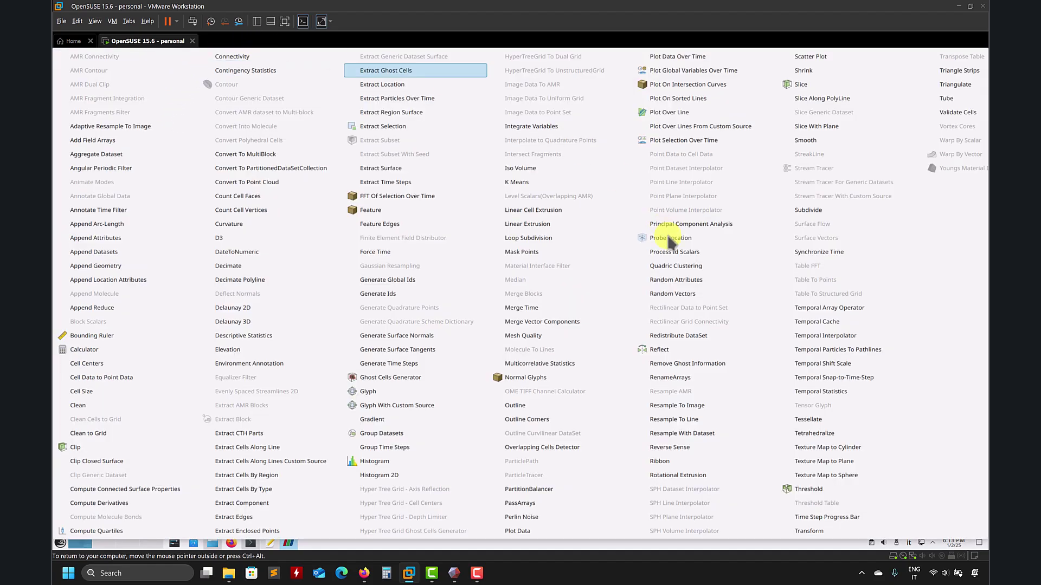
{"action": "left_click", "coordinate": [540, 379]}
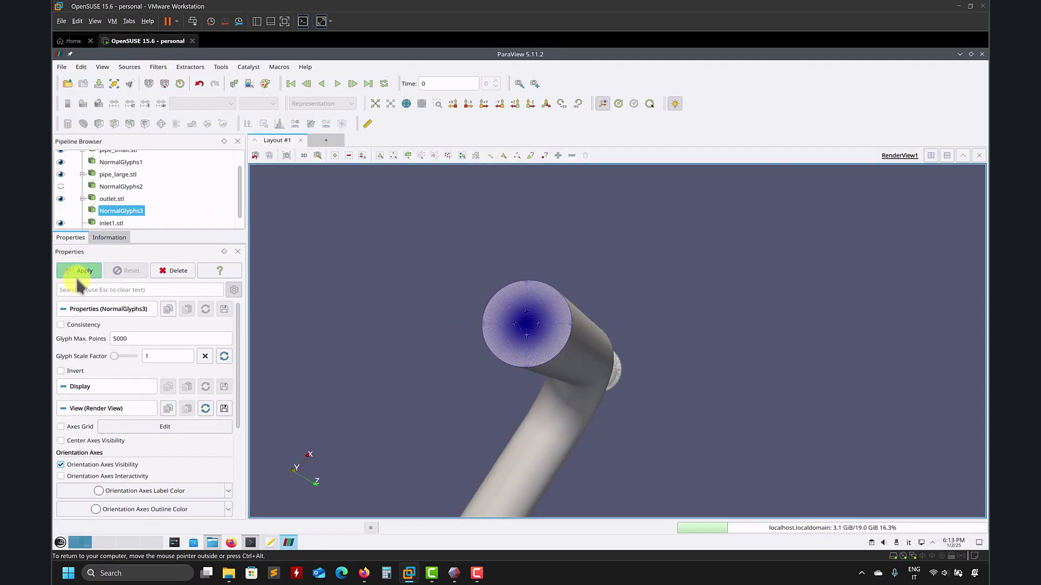
{"action": "left_click", "coordinate": [82, 271]}
Step: Hide pipe_large.stl and color the outlet's normal glyphs with Solid Color
{"action": "left_click_drag", "start_coordinate": [446, 318], "coordinate": [587, 247]}
{"action": "left_click_drag", "start_coordinate": [669, 219], "coordinate": [538, 325]}
{"action": "left_click", "coordinate": [117, 213]}
{"action": "scroll", "coordinate": [116, 213], "scroll_direction": "down", "scroll_amount": 1}
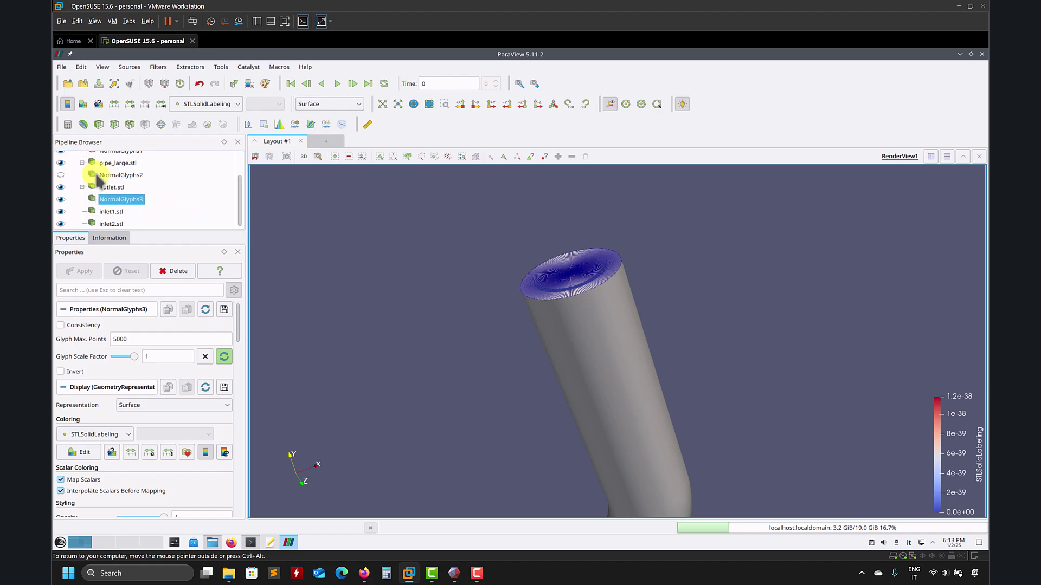
{"action": "left_click", "coordinate": [60, 162]}
{"action": "left_click_drag", "start_coordinate": [369, 324], "coordinate": [446, 332]}
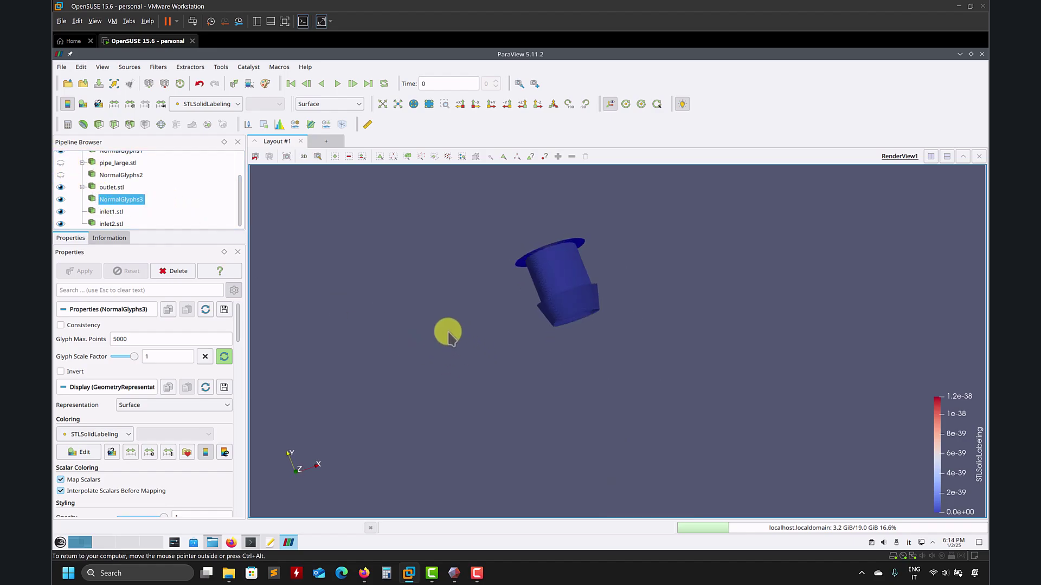
{"action": "left_click", "coordinate": [235, 105]}
{"action": "left_click", "coordinate": [201, 115]}
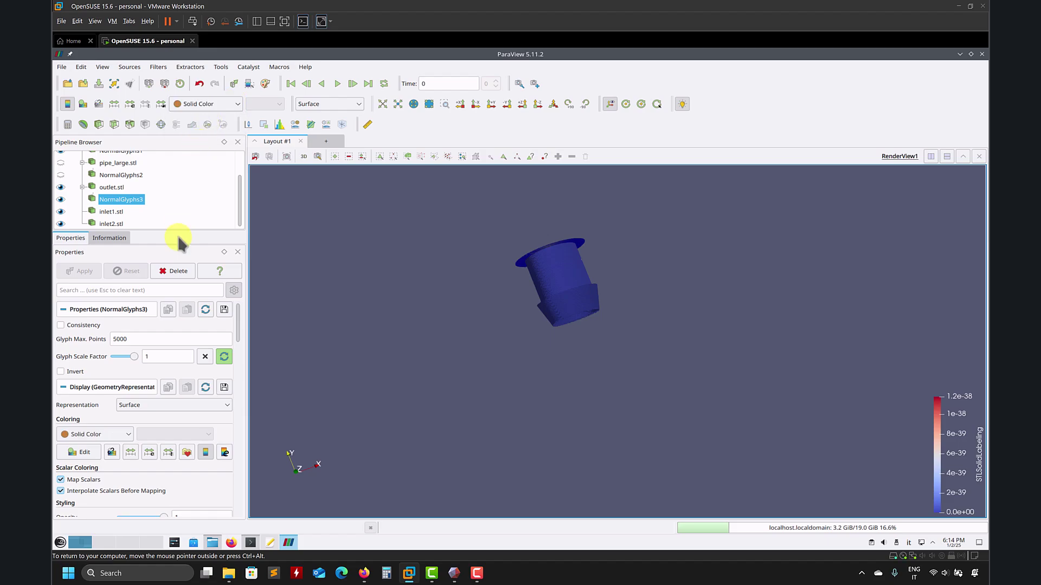
Step: Limit the outlet's normal glyphs to 2 points with a scale factor of 0.2 and apply the settings
{"action": "double_click", "coordinate": [159, 337]}
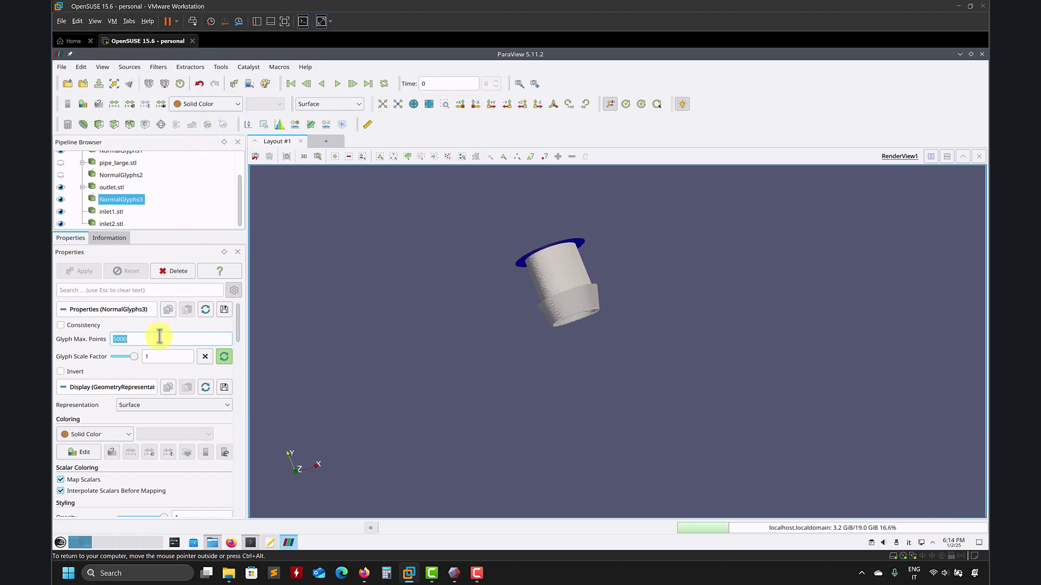
{"action": "type", "text": "2"}
{"action": "left_click", "coordinate": [82, 270]}
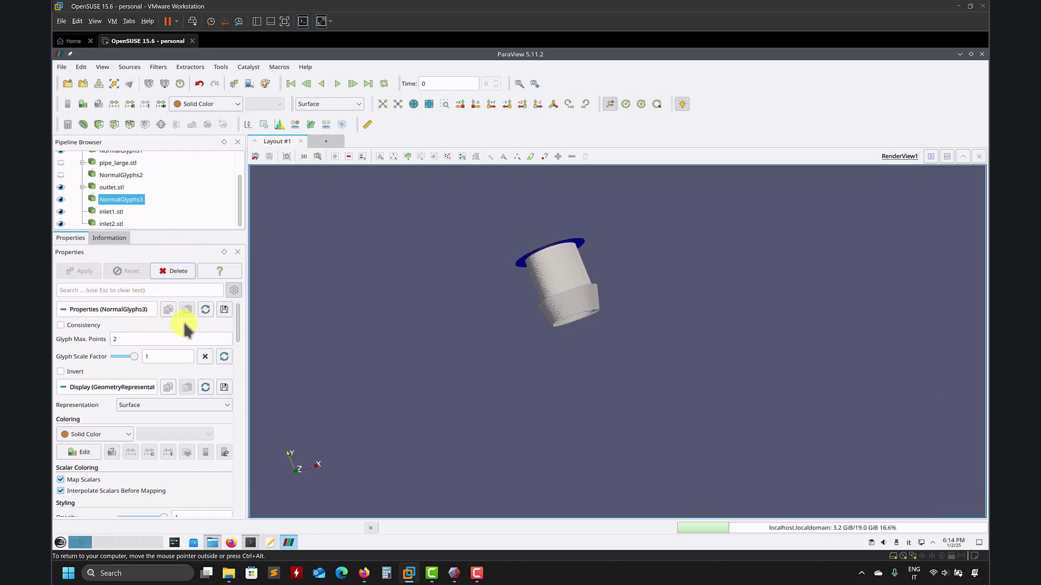
{"action": "double_click", "coordinate": [154, 356]}
{"action": "type", "text": "0.2"}
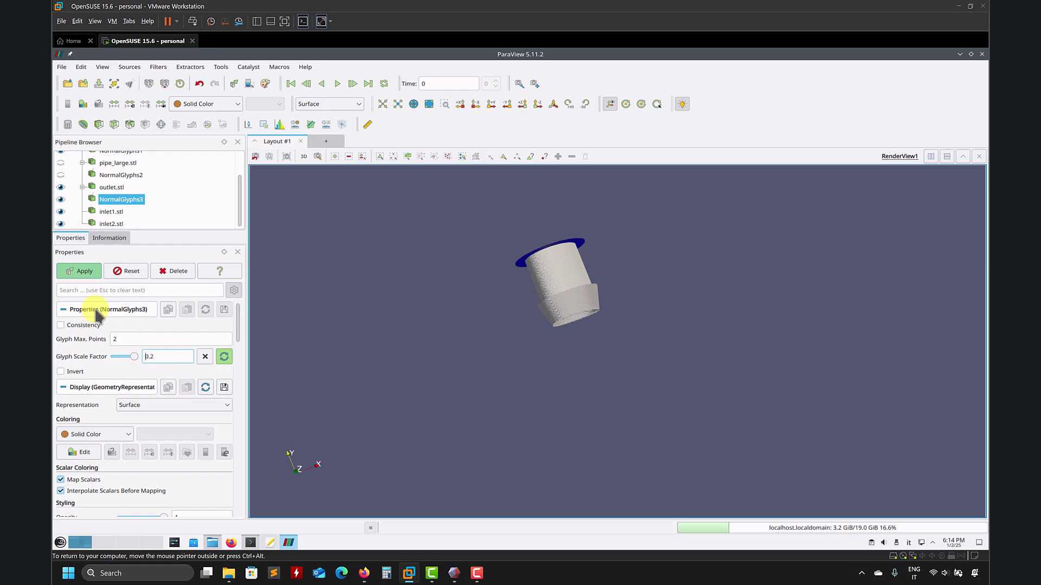
{"action": "left_click", "coordinate": [87, 272]}
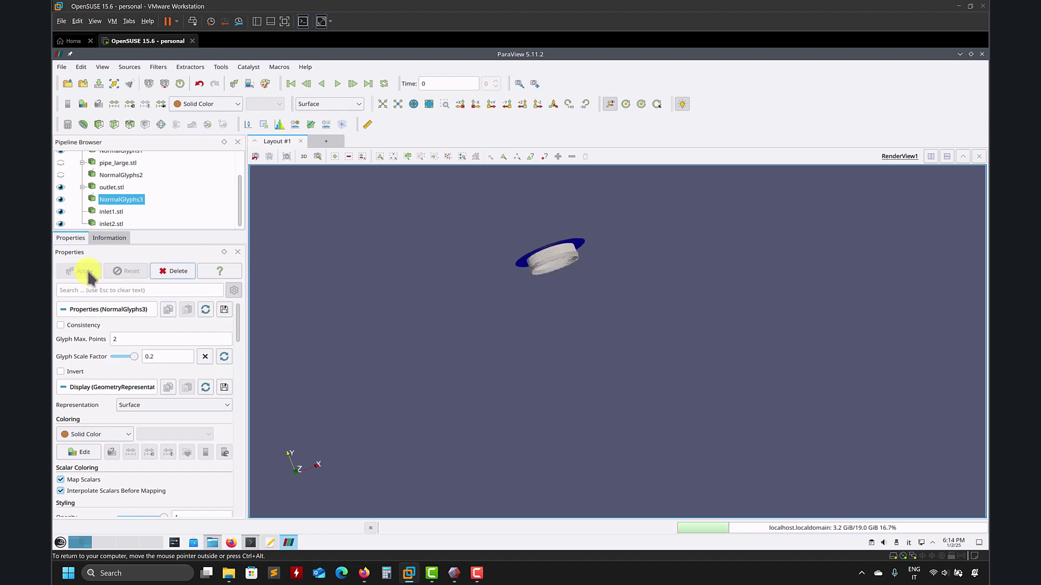
{"action": "left_click_drag", "start_coordinate": [578, 242], "coordinate": [584, 318]}
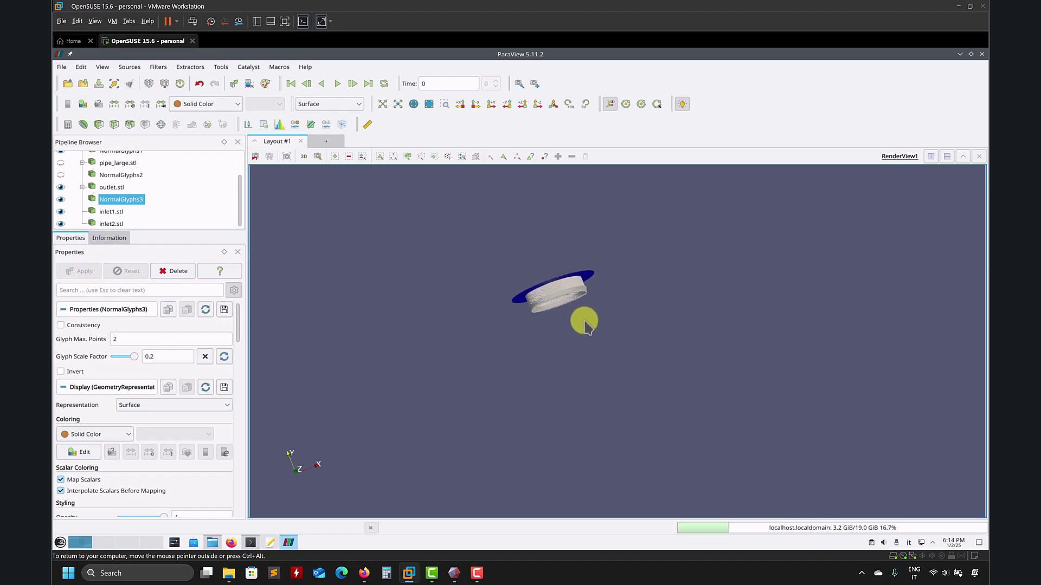
Step: Set outlet.stl to Solid Color with the Surface representation and check its normals against the other surfaces
{"action": "left_click", "coordinate": [232, 100]}
{"action": "left_click", "coordinate": [215, 131]}
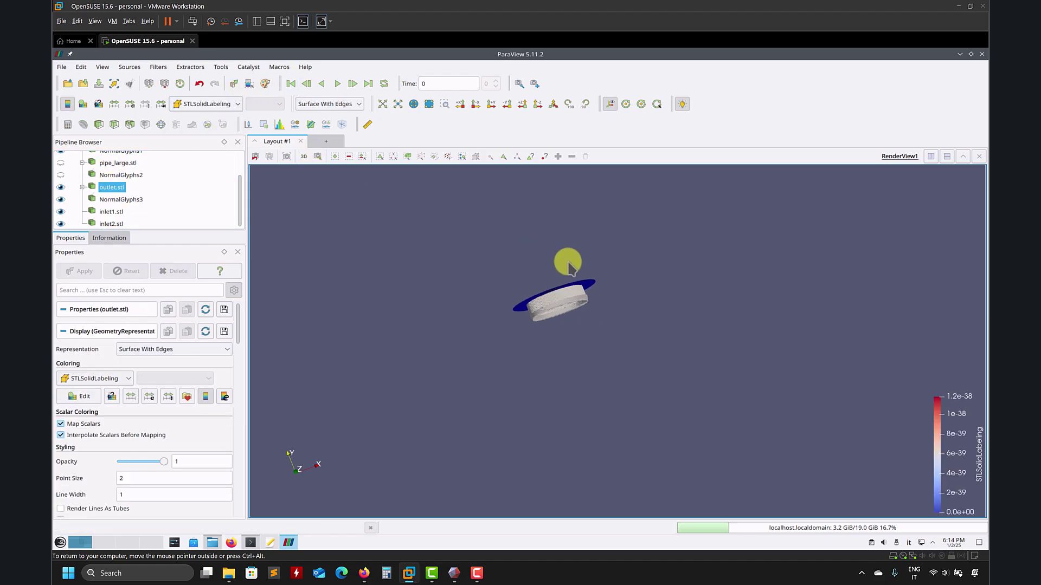
{"action": "left_click", "coordinate": [198, 103]}
{"action": "left_click", "coordinate": [205, 120]}
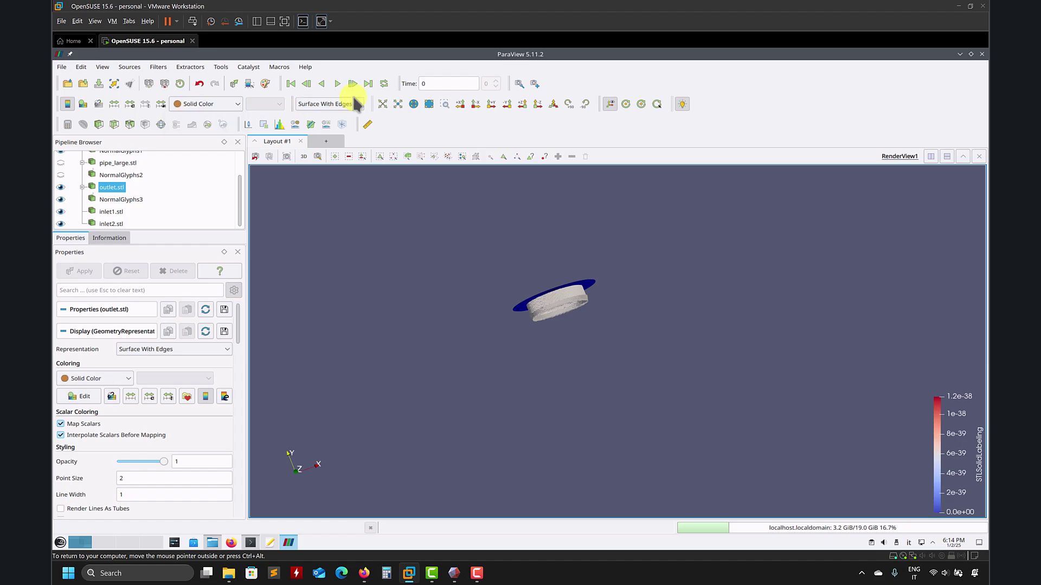
{"action": "left_click", "coordinate": [356, 104]}
{"action": "left_click", "coordinate": [316, 171]}
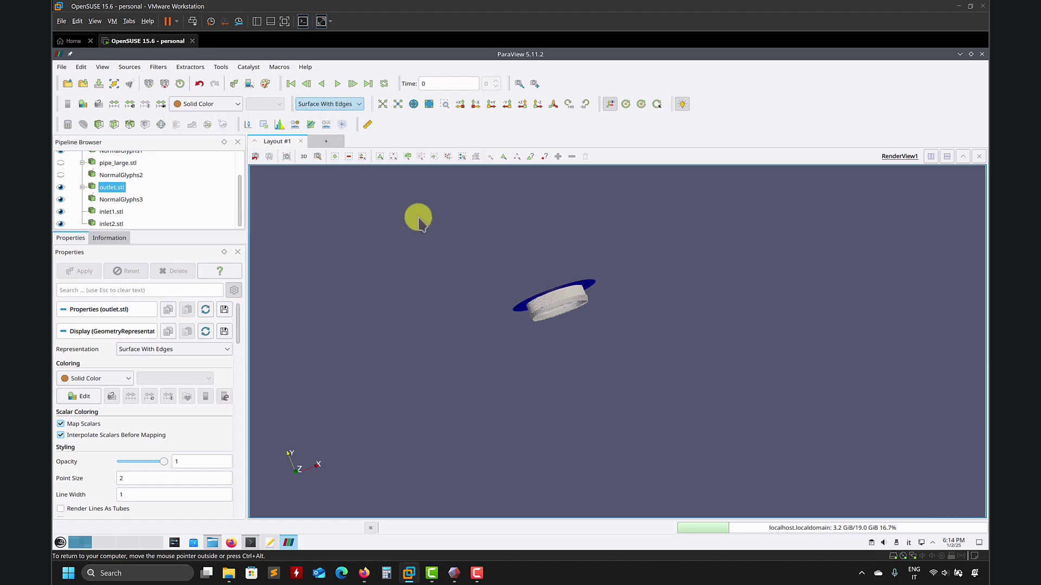
{"action": "left_click_drag", "start_coordinate": [416, 220], "coordinate": [639, 337]}
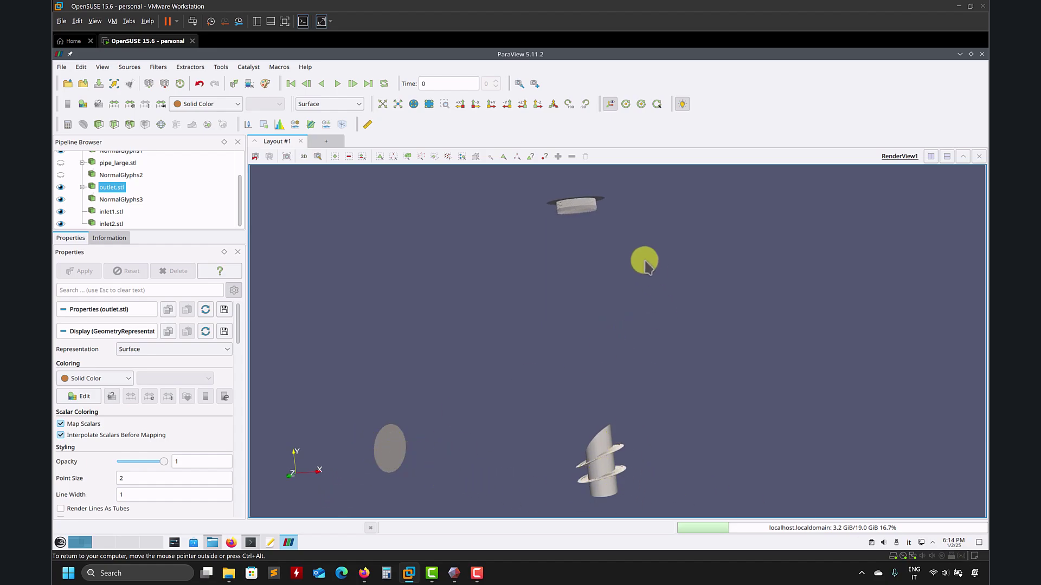
{"action": "left_click_drag", "start_coordinate": [669, 297], "coordinate": [794, 266]}
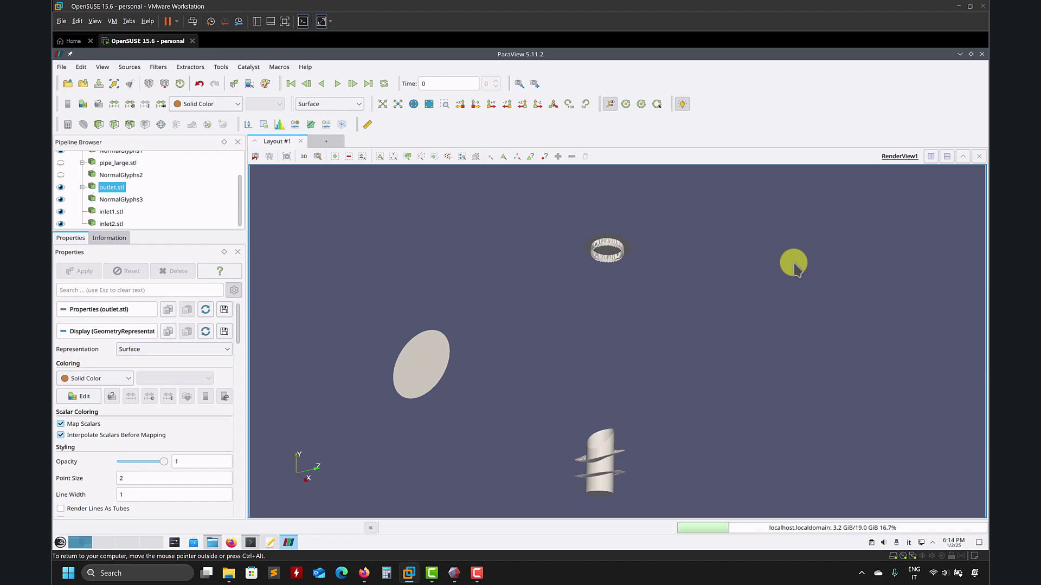
{"action": "left_click_drag", "start_coordinate": [794, 266], "coordinate": [550, 318]}
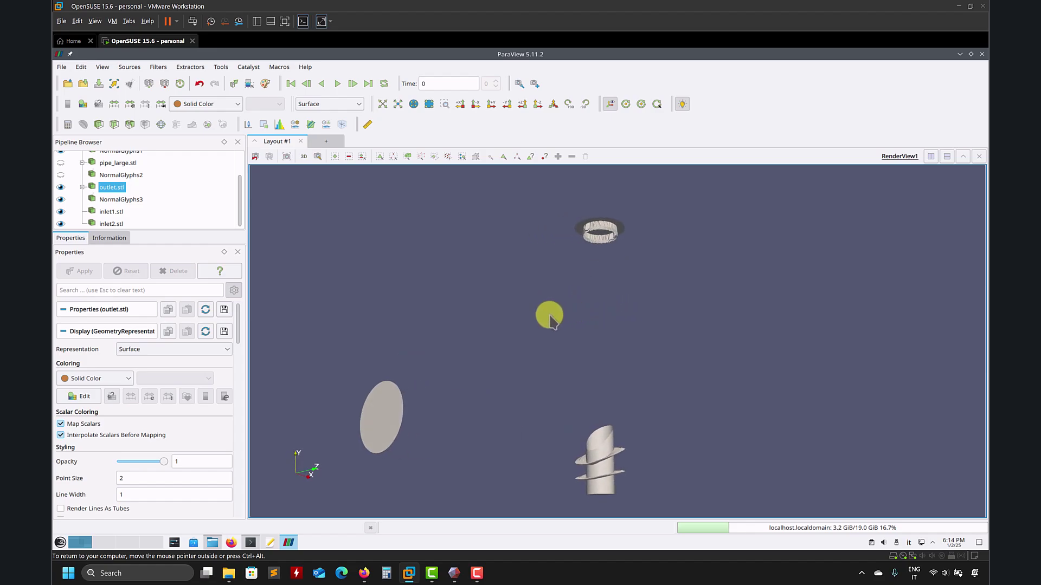
{"action": "left_click_drag", "start_coordinate": [560, 339], "coordinate": [469, 382]}
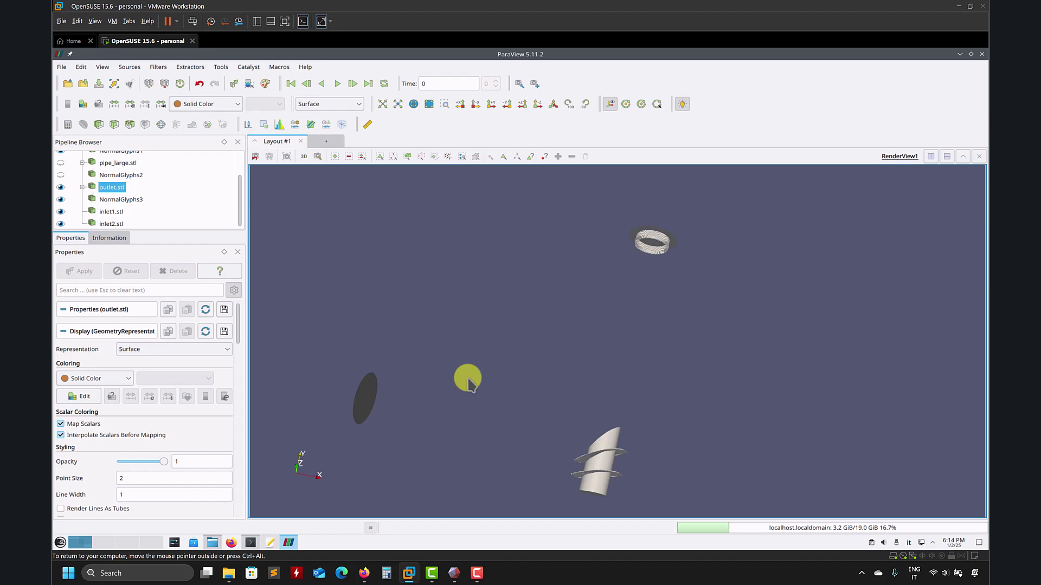
Step: Hide inlet1.stl, inlet2.stl, pipe_small.stl and the small pipe's normal glyphs to isolate the outlet and its glyphs
{"action": "left_click_drag", "start_coordinate": [469, 382], "coordinate": [593, 331]}
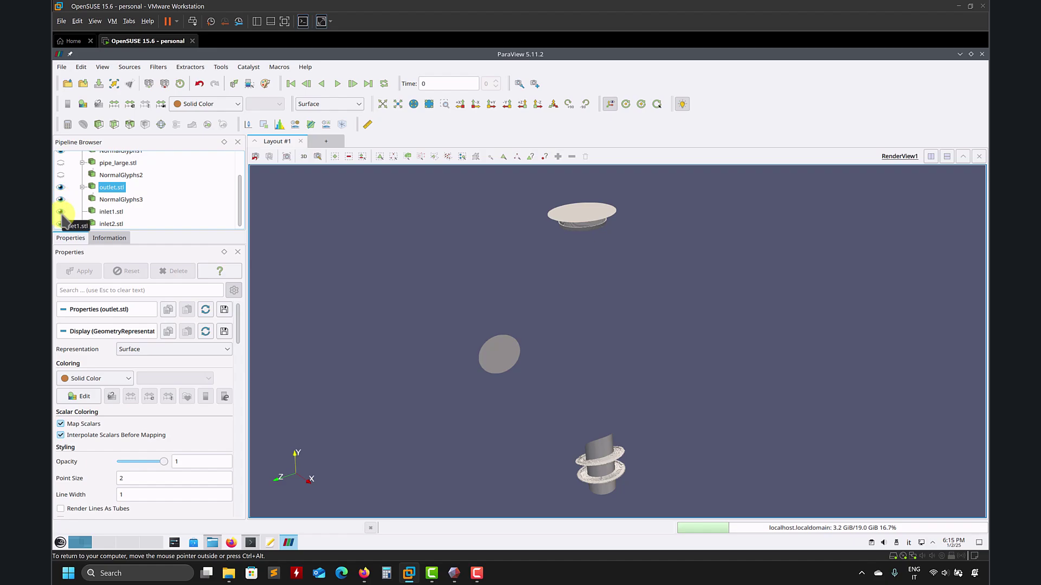
{"action": "left_click", "coordinate": [61, 224]}
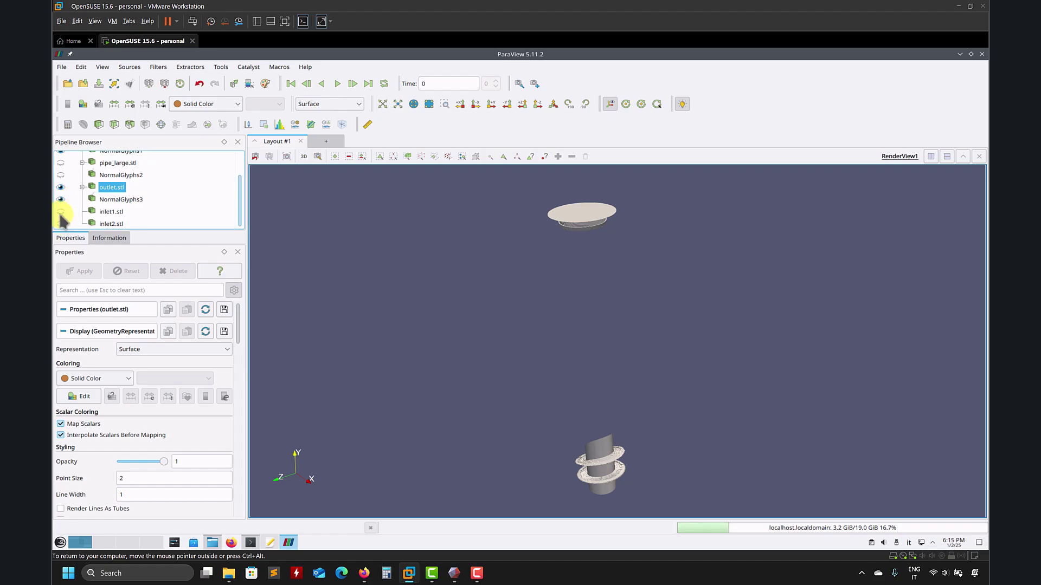
{"action": "scroll", "coordinate": [61, 220], "scroll_direction": "up", "scroll_amount": 1}
{"action": "left_click", "coordinate": [61, 182]}
{"action": "left_click", "coordinate": [61, 170]}
{"action": "left_click_drag", "start_coordinate": [364, 236], "coordinate": [373, 237]}
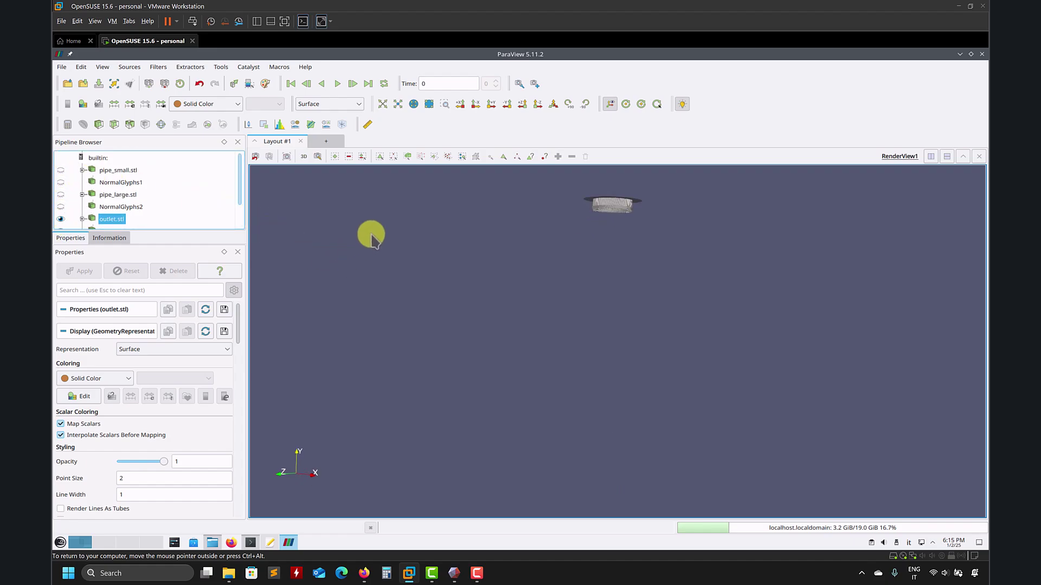
{"action": "left_click", "coordinate": [384, 104]}
{"action": "left_click_drag", "start_coordinate": [469, 298], "coordinate": [414, 311]}
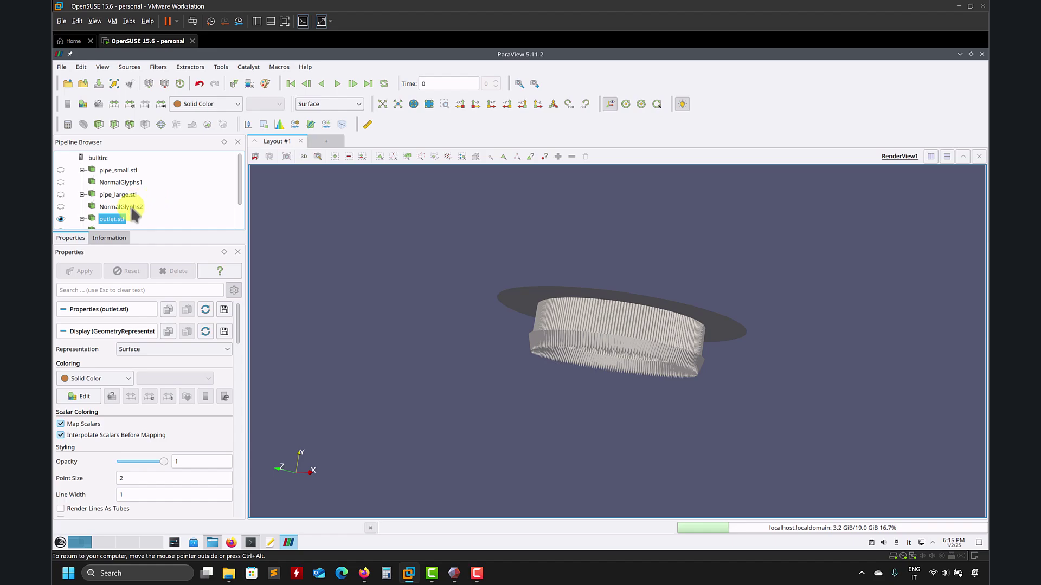
Step: Hide the outlet's normal glyphs and apply a Generate Surface Normals filter to outlet.stl
{"action": "scroll", "coordinate": [129, 203], "scroll_direction": "down", "scroll_amount": 1}
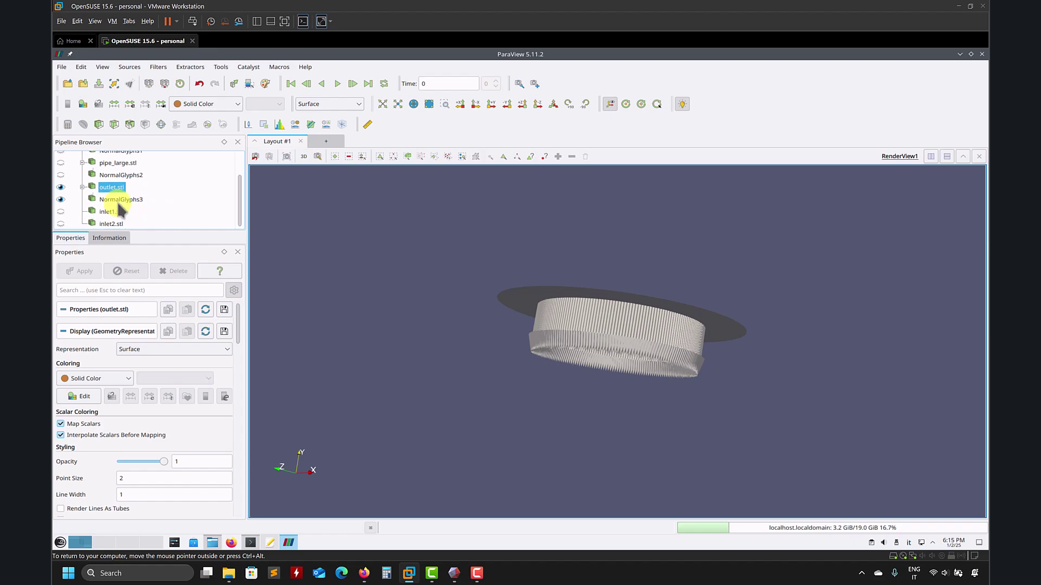
{"action": "left_click", "coordinate": [61, 199]}
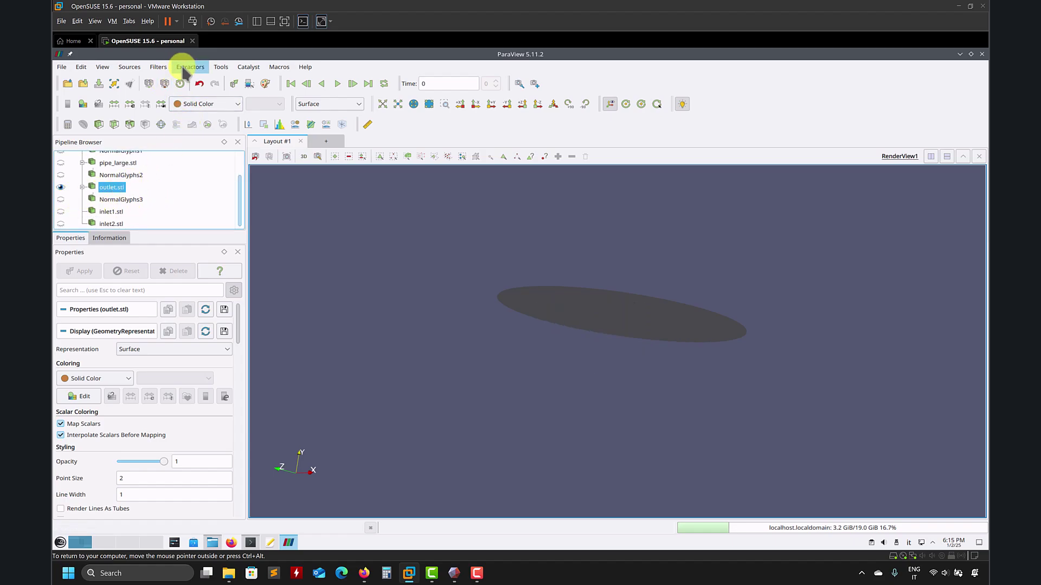
{"action": "left_click", "coordinate": [158, 67]}
{"action": "mouse_move", "coordinate": [170, 109]}
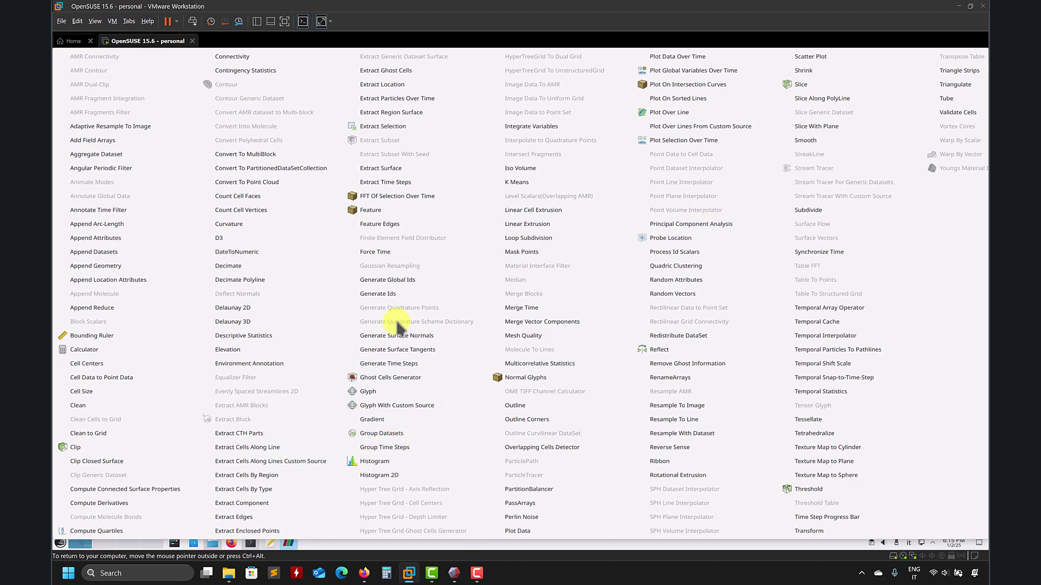
{"action": "left_click", "coordinate": [426, 338]}
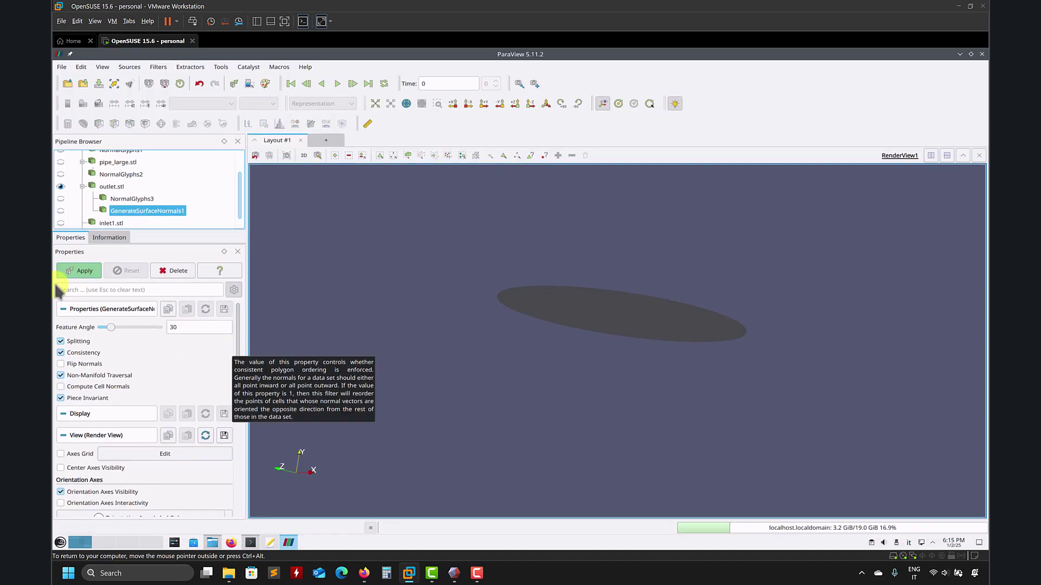
{"action": "left_click", "coordinate": [70, 270]}
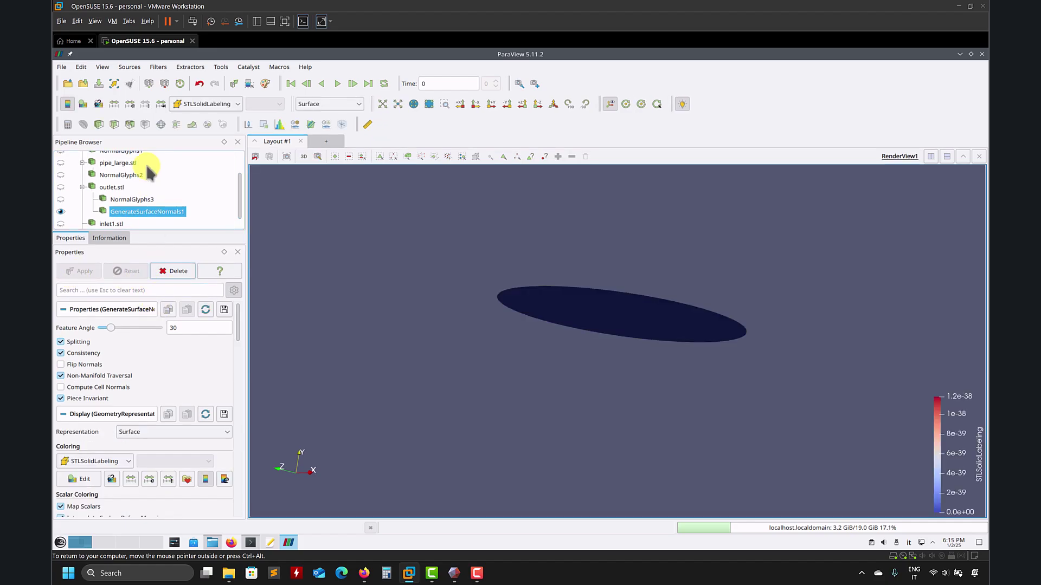
Step: Change the input of the outlet's normal glyphs to GenerateSurfaceNormals1 and show the glyphs
{"action": "left_click", "coordinate": [138, 199]}
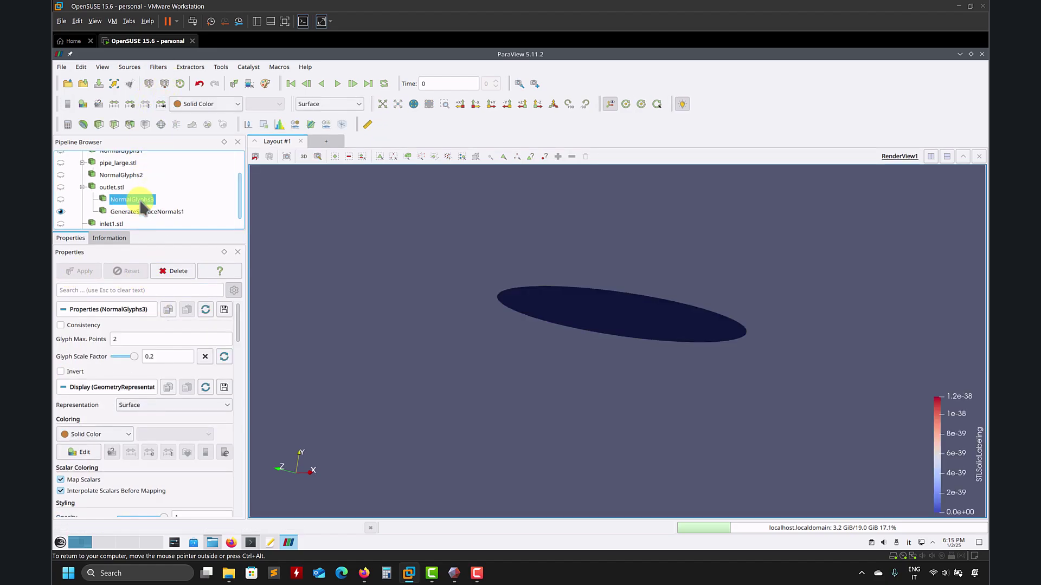
{"action": "right_click", "coordinate": [141, 202]}
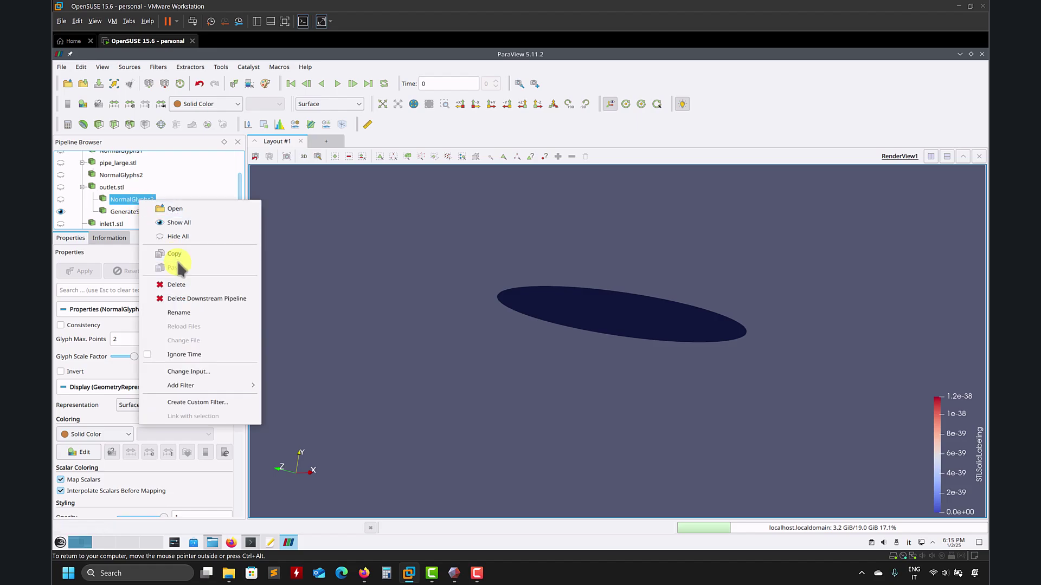
{"action": "left_click", "coordinate": [196, 372]}
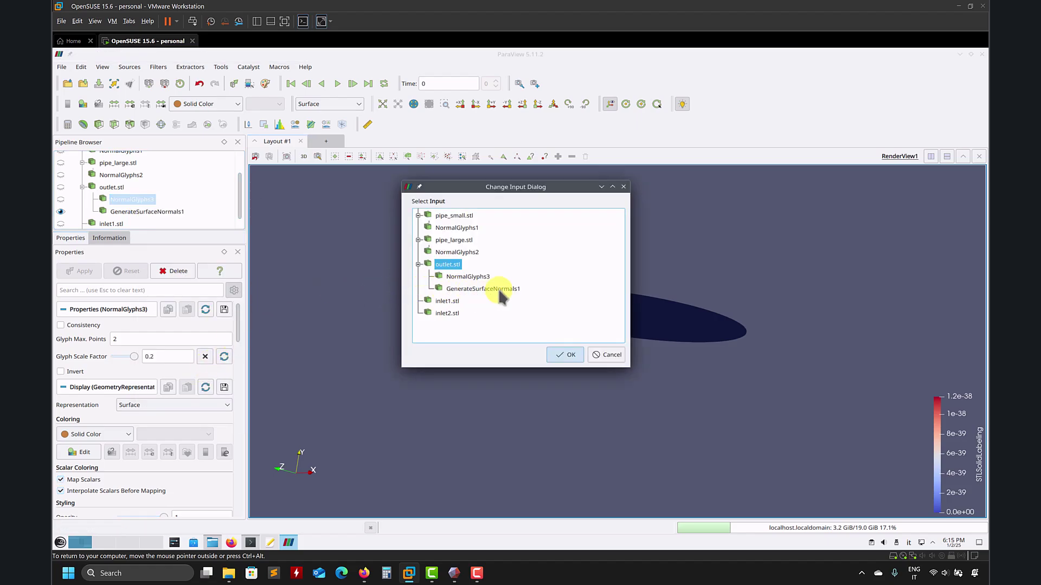
{"action": "left_click", "coordinate": [496, 284]}
{"action": "left_click", "coordinate": [568, 355]}
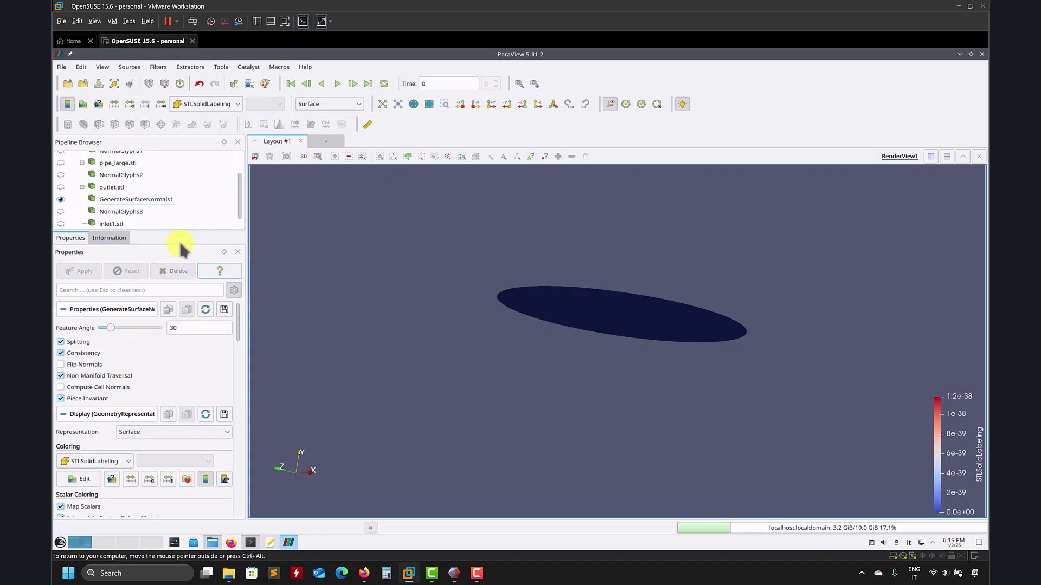
{"action": "left_click", "coordinate": [61, 212]}
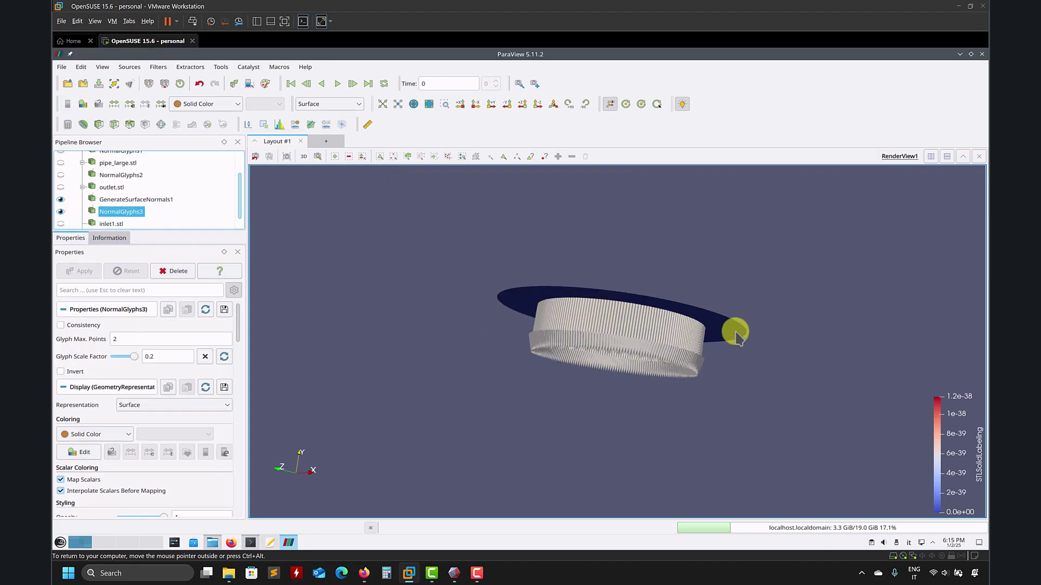
Step: Enable Flip Normals on the outlet's Generate Surface Normals filter, apply it, and compare the glyph direction with pipe_large.stl
{"action": "left_click", "coordinate": [144, 200]}
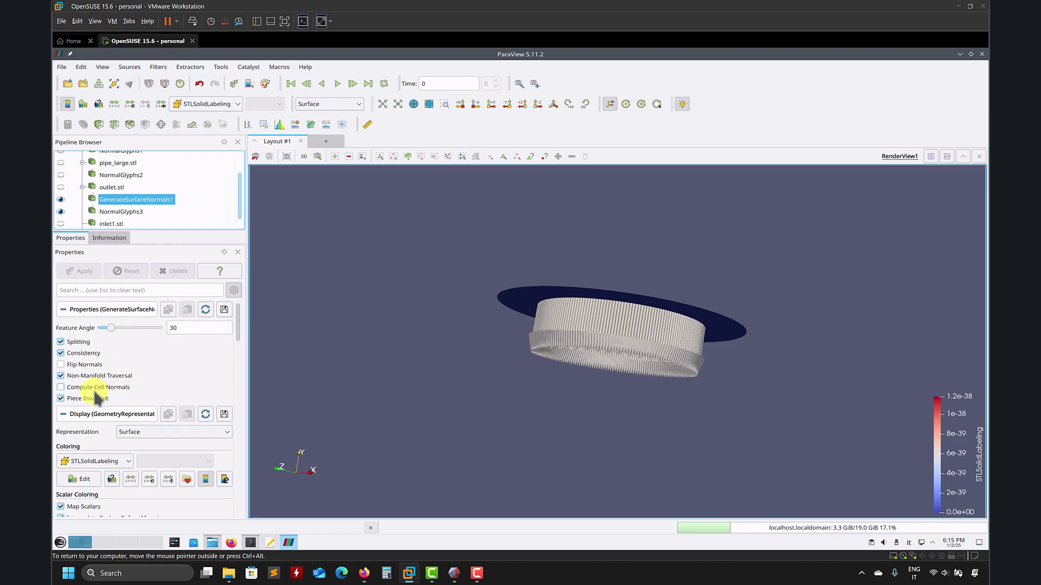
{"action": "left_click", "coordinate": [61, 364]}
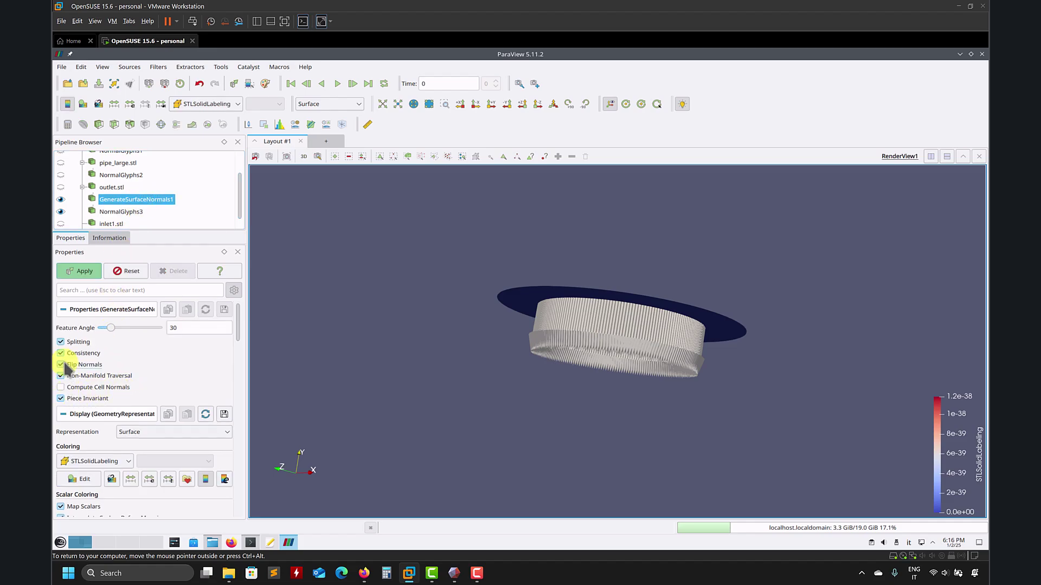
{"action": "left_click", "coordinate": [81, 270]}
{"action": "mouse_move", "coordinate": [569, 279]}
{"action": "left_mouse_down"}
{"action": "mouse_move", "coordinate": [557, 307]}
{"action": "mouse_move", "coordinate": [637, 314]}
{"action": "mouse_move", "coordinate": [566, 287]}
{"action": "left_mouse_up"}
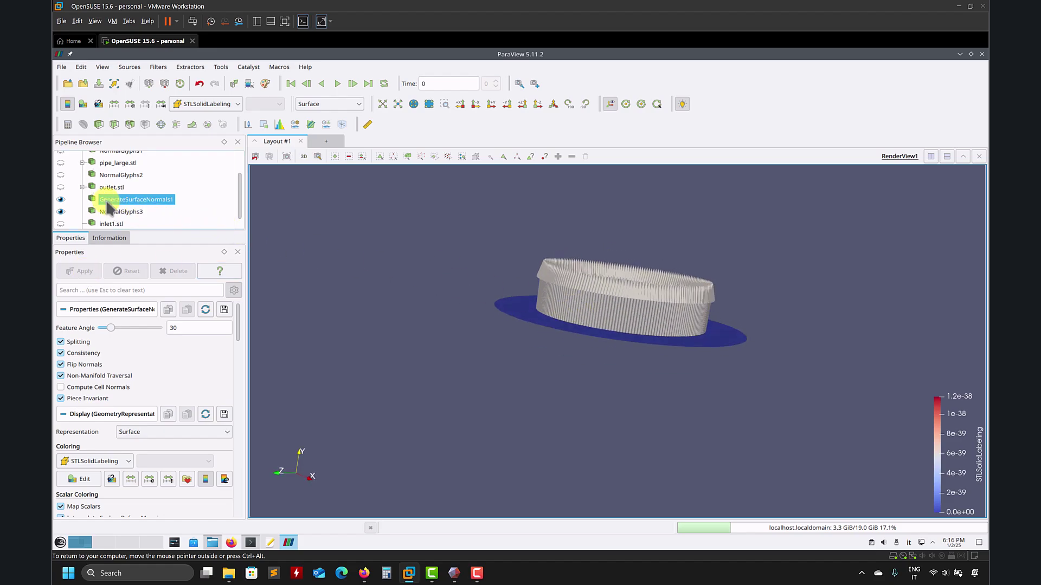
{"action": "left_click", "coordinate": [60, 163]}
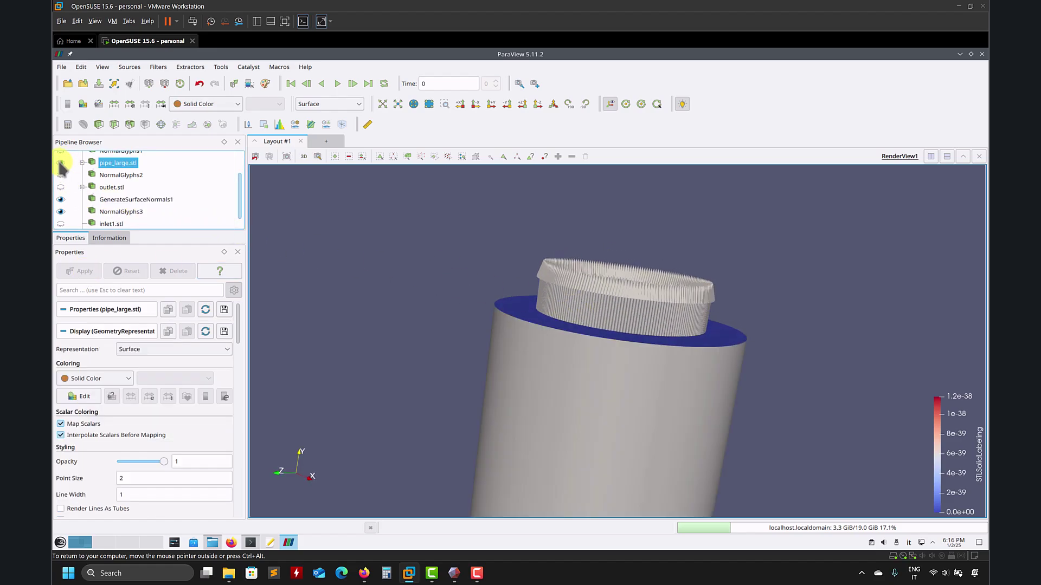
{"action": "left_click", "coordinate": [60, 163]}
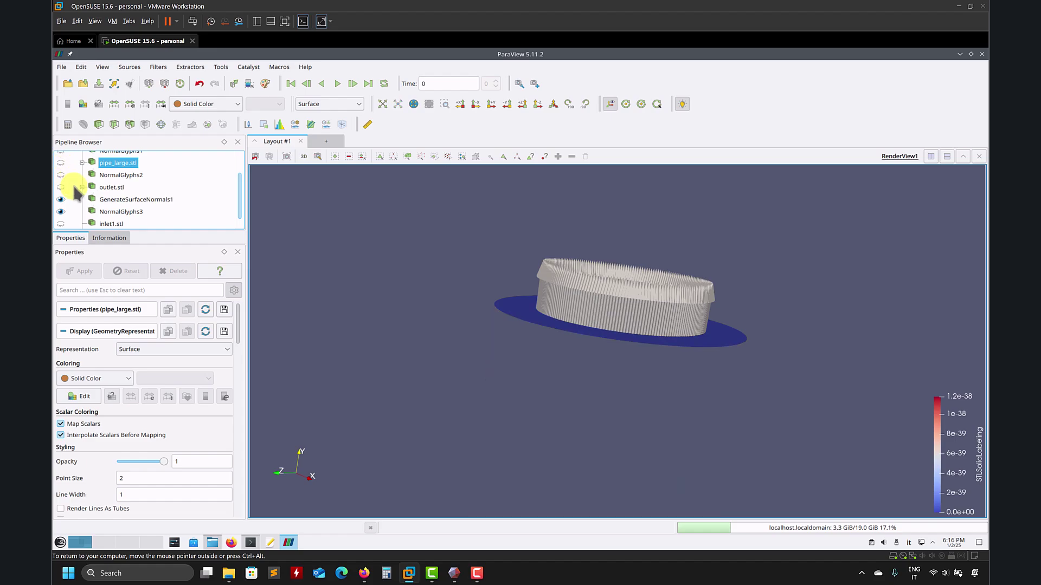
Step: Start saving the data of GenerateSurfaceNormals1 with the Stereo Lithography (*.stl) file format
{"action": "left_click", "coordinate": [122, 211]}
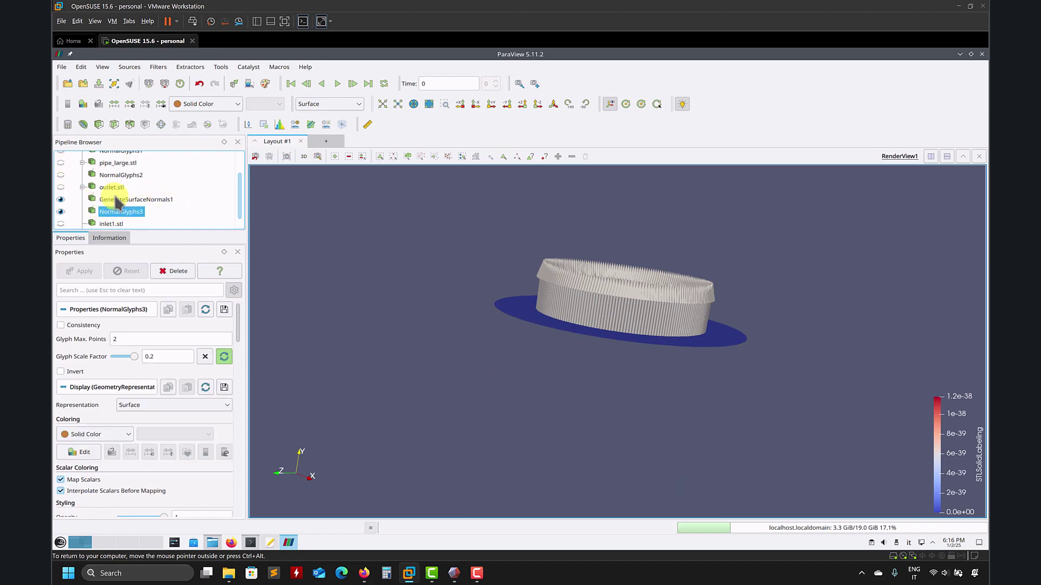
{"action": "left_click", "coordinate": [119, 200]}
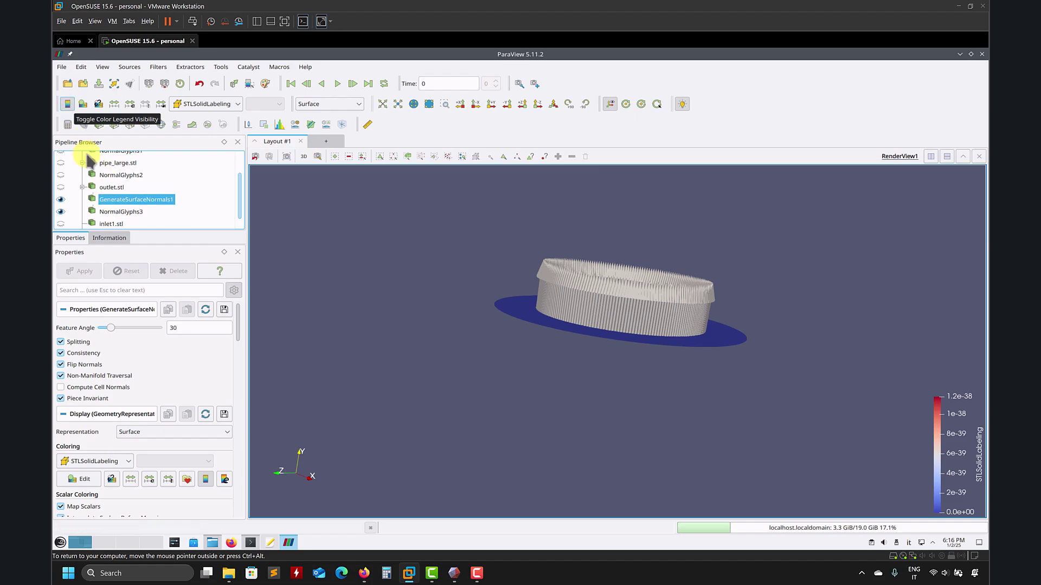
{"action": "right_click", "coordinate": [114, 200]}
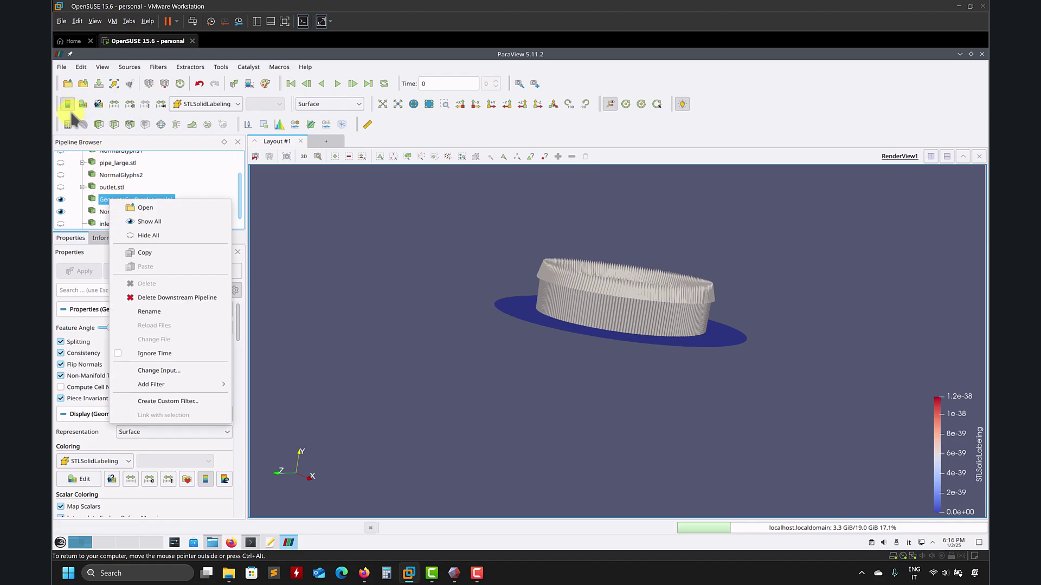
{"action": "left_click", "coordinate": [347, 234]}
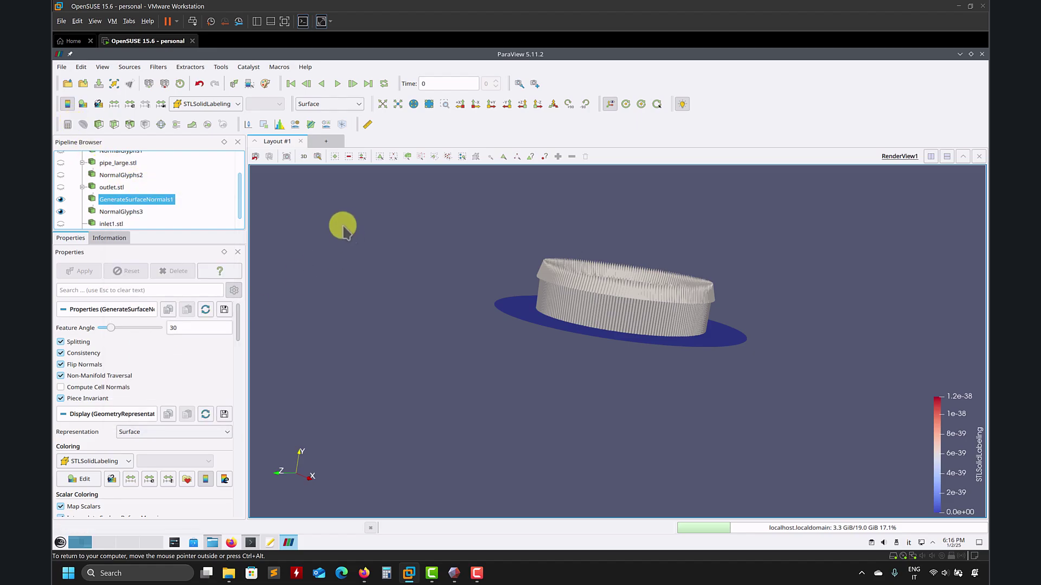
{"action": "left_click", "coordinate": [61, 68]}
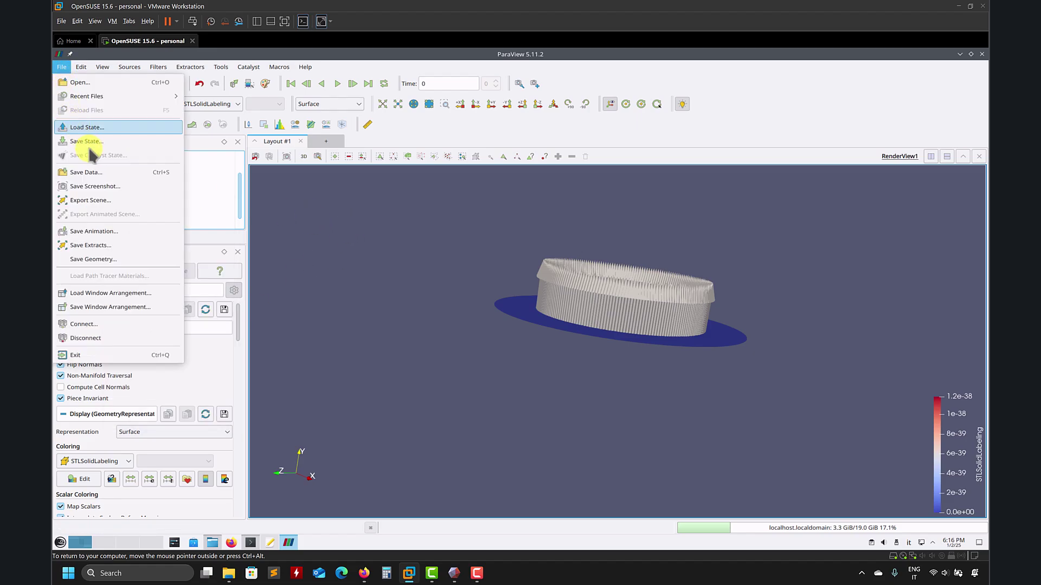
{"action": "left_click", "coordinate": [101, 172]}
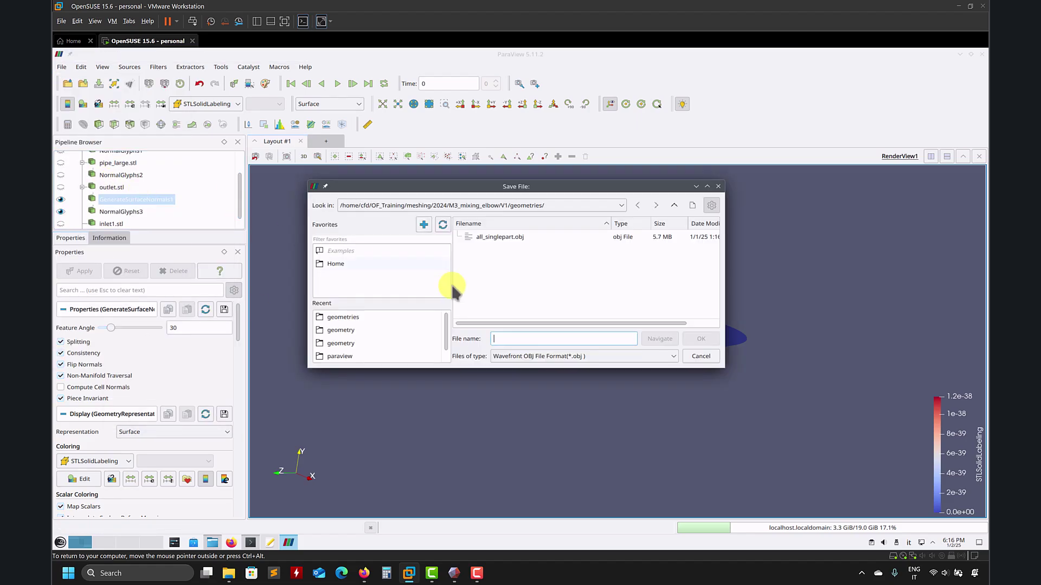
{"action": "left_click", "coordinate": [672, 356]}
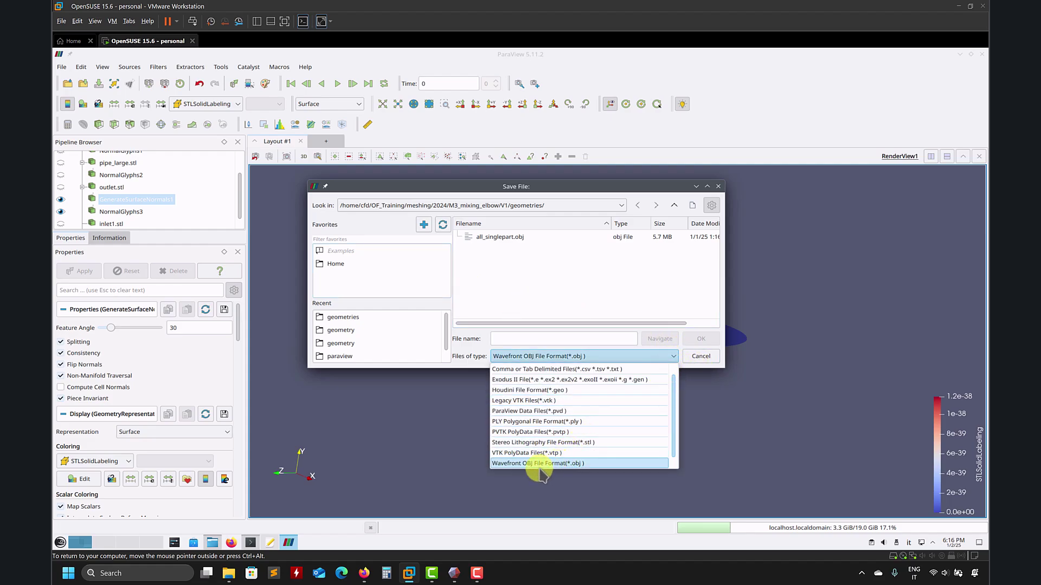
{"action": "left_click", "coordinate": [566, 444]}
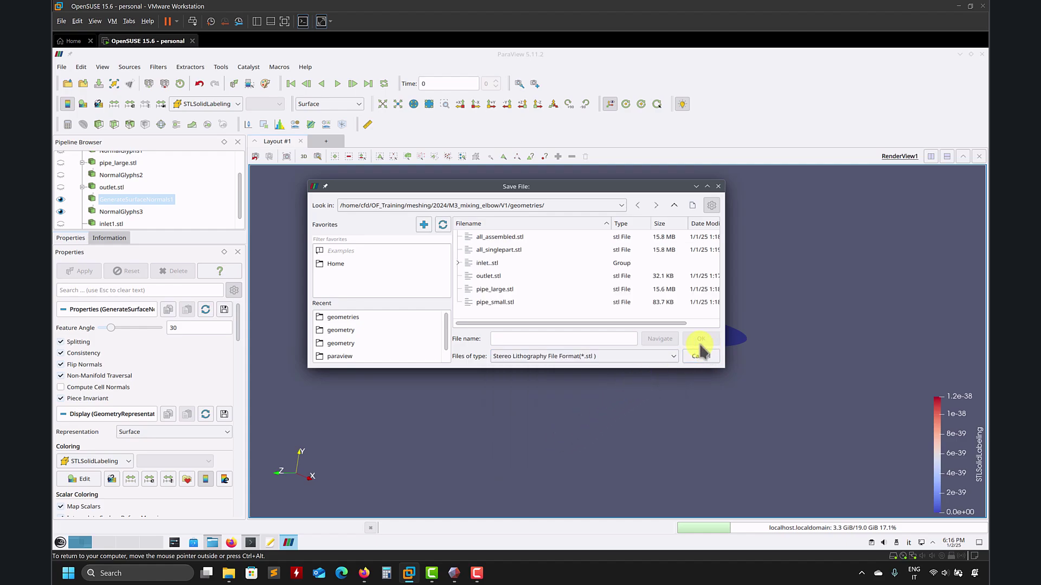
Step: Save the flipped outlet surface as mod.stl in the geometries folder, choosing the STL writer's file type
{"action": "left_click", "coordinate": [565, 340]}
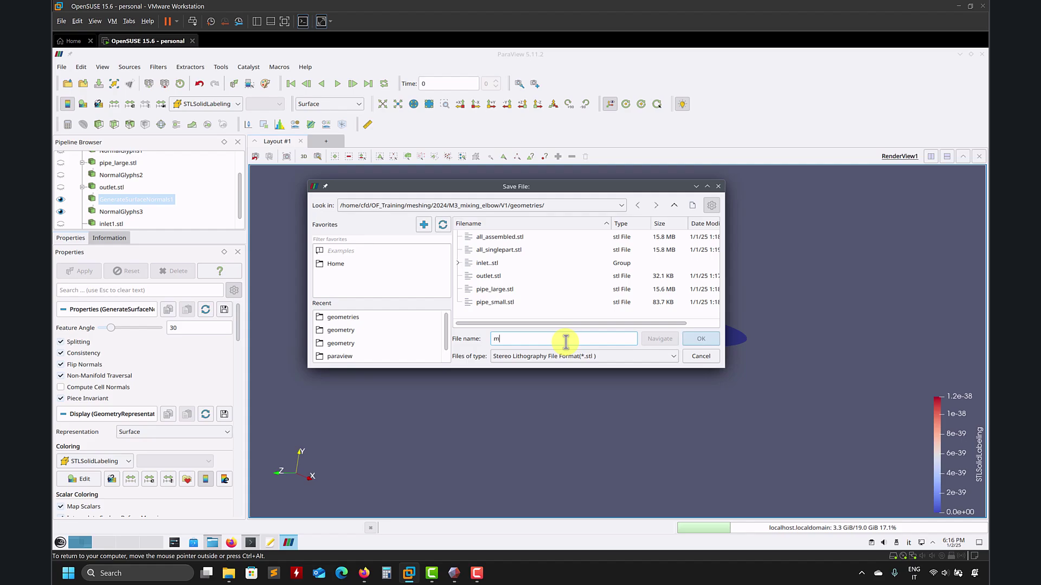
{"action": "key", "text": "Return"}
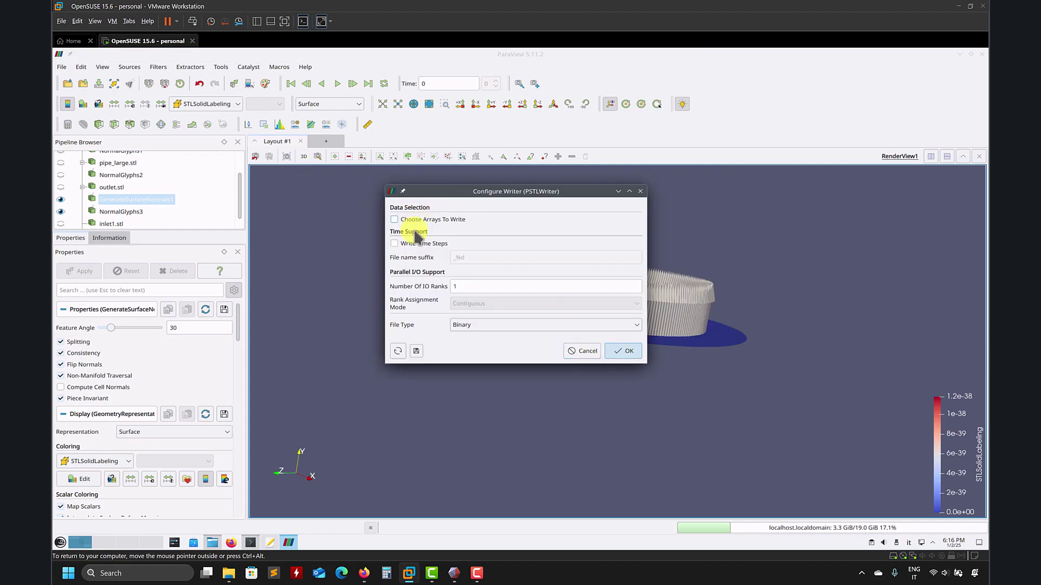
{"action": "left_click", "coordinate": [474, 325]}
{"action": "left_click", "coordinate": [460, 330]}
{"action": "left_click", "coordinate": [611, 351]}
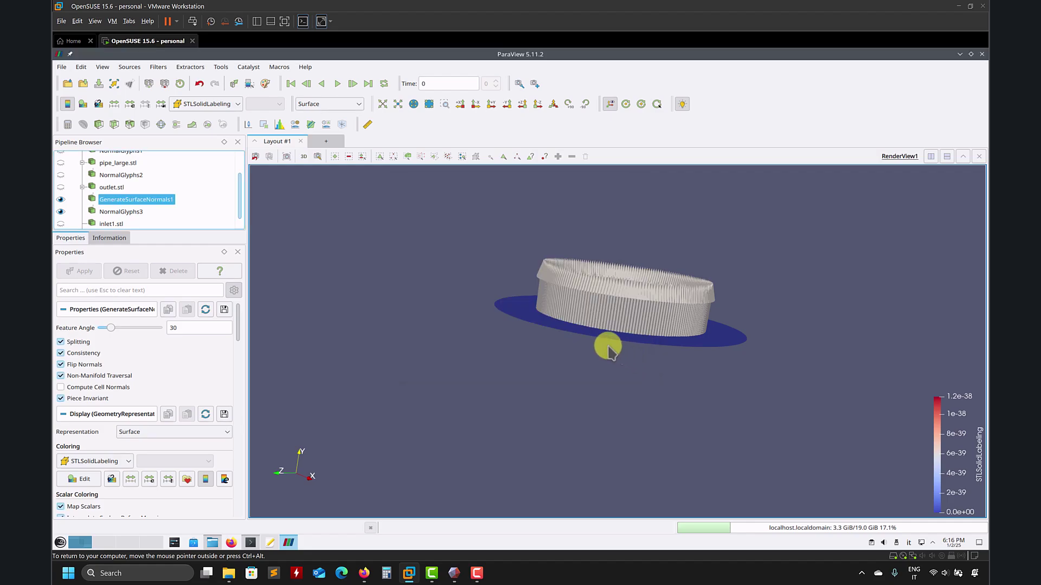
Step: Load mod.stl from the geometries folder and hide the generated surface normals and the outlet's normal glyphs
{"action": "left_click", "coordinate": [61, 67]}
{"action": "left_click", "coordinate": [76, 82]}
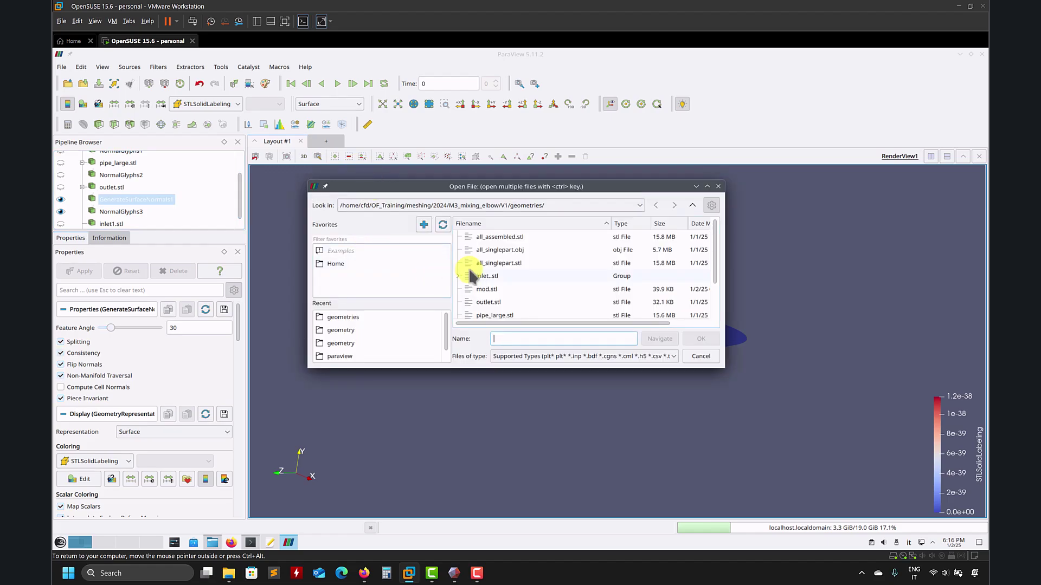
{"action": "left_click", "coordinate": [487, 290]}
{"action": "left_click", "coordinate": [700, 339]}
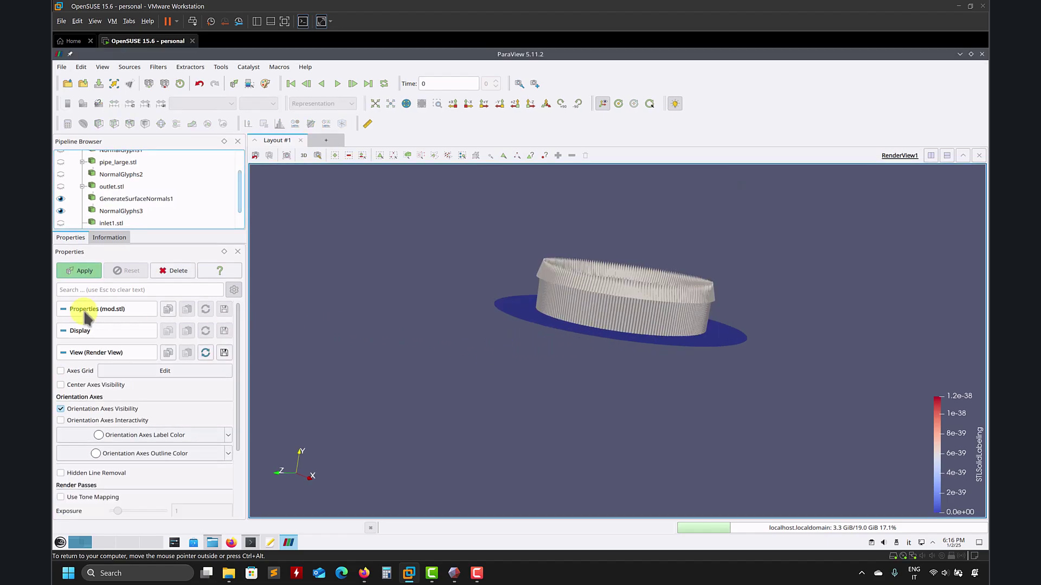
{"action": "left_click", "coordinate": [79, 271]}
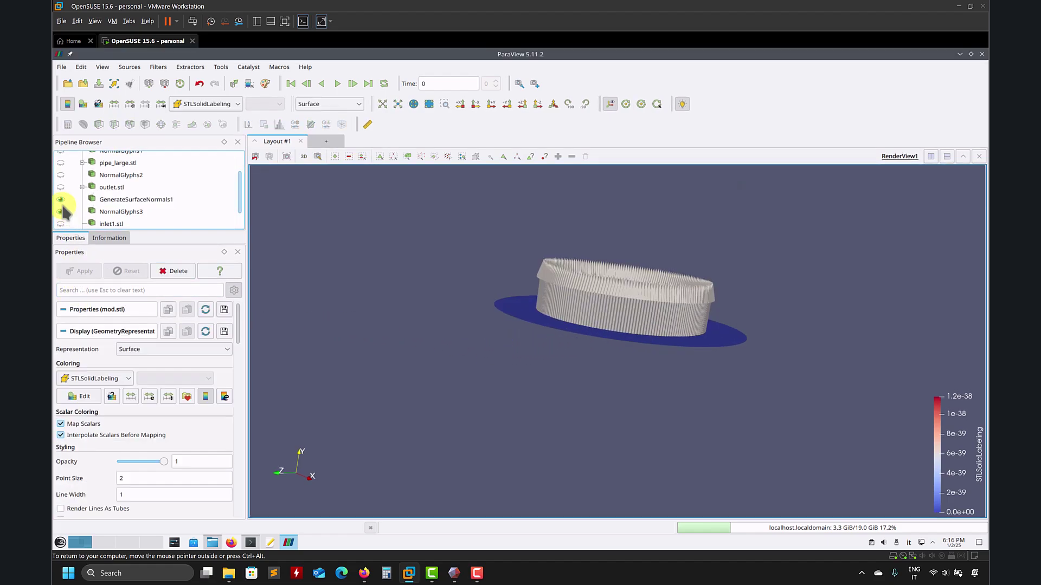
{"action": "left_click", "coordinate": [61, 211]}
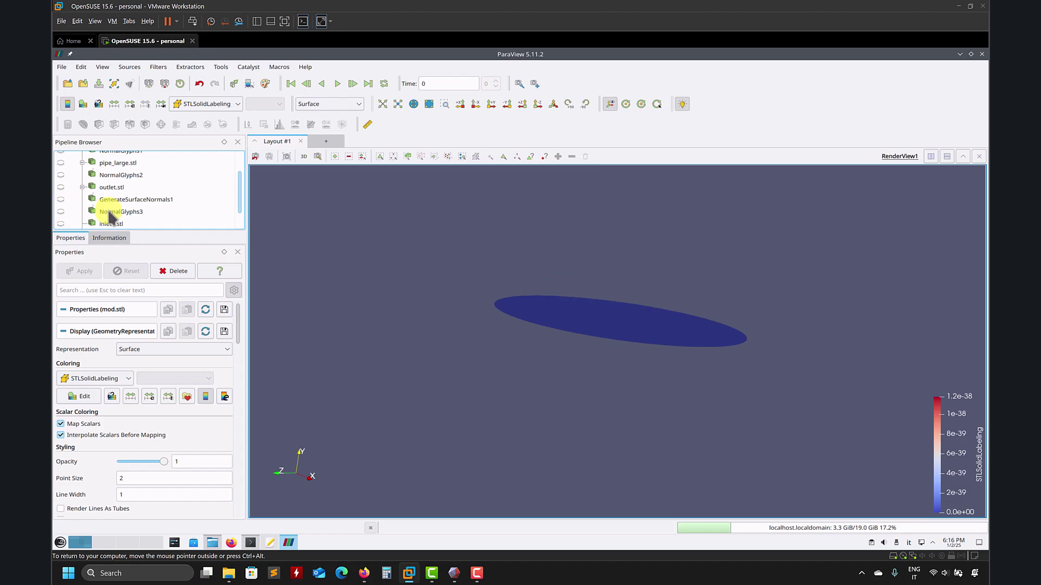
{"action": "scroll", "coordinate": [116, 218], "scroll_direction": "down", "scroll_amount": 1}
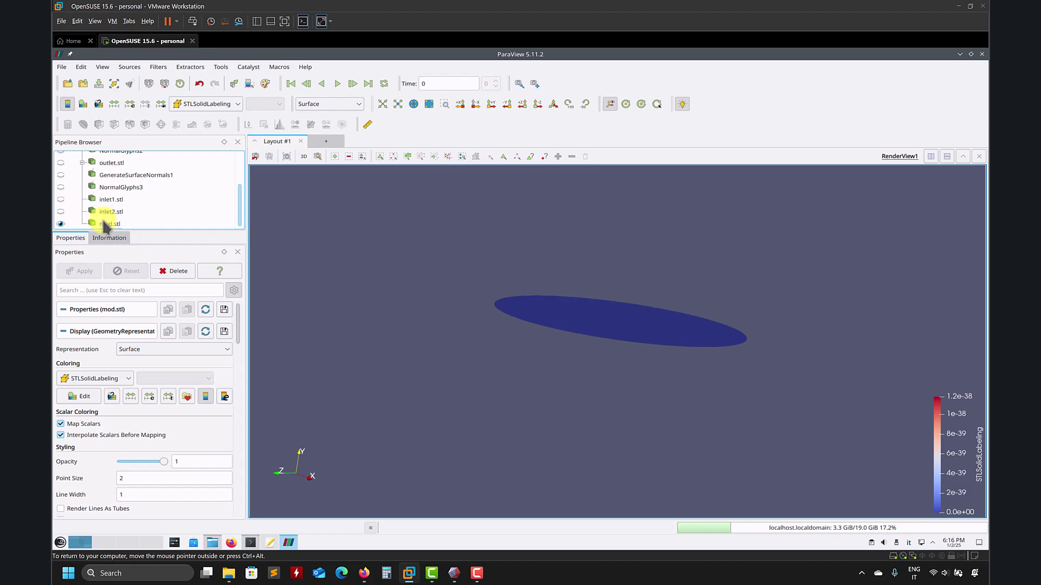
Step: Add a Normal Glyphs filter to mod.stl, apply it, and color the glyphs with Solid Color
{"action": "left_click", "coordinate": [158, 66]}
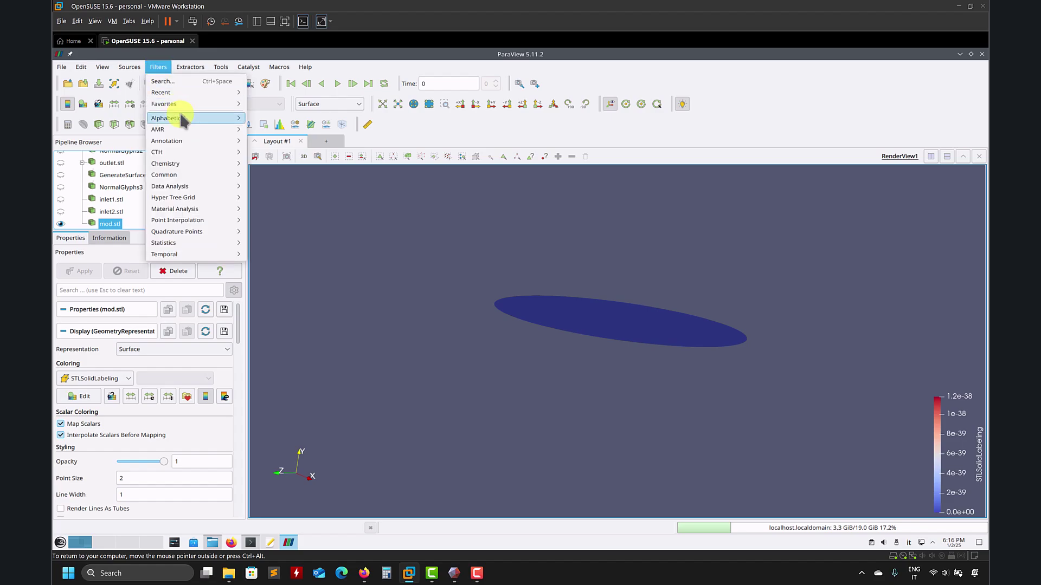
{"action": "mouse_move", "coordinate": [179, 111]}
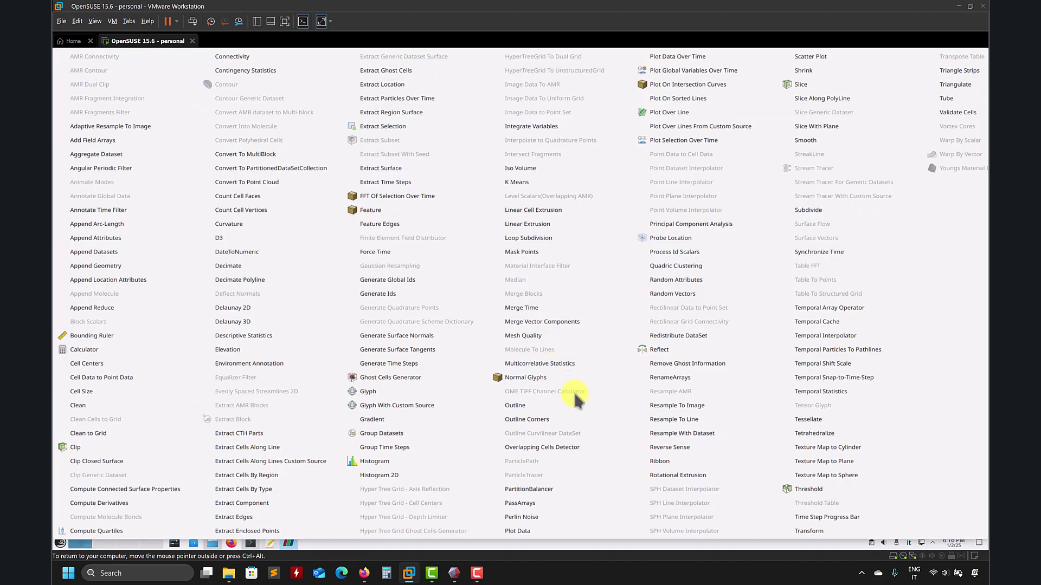
{"action": "left_click", "coordinate": [545, 375]}
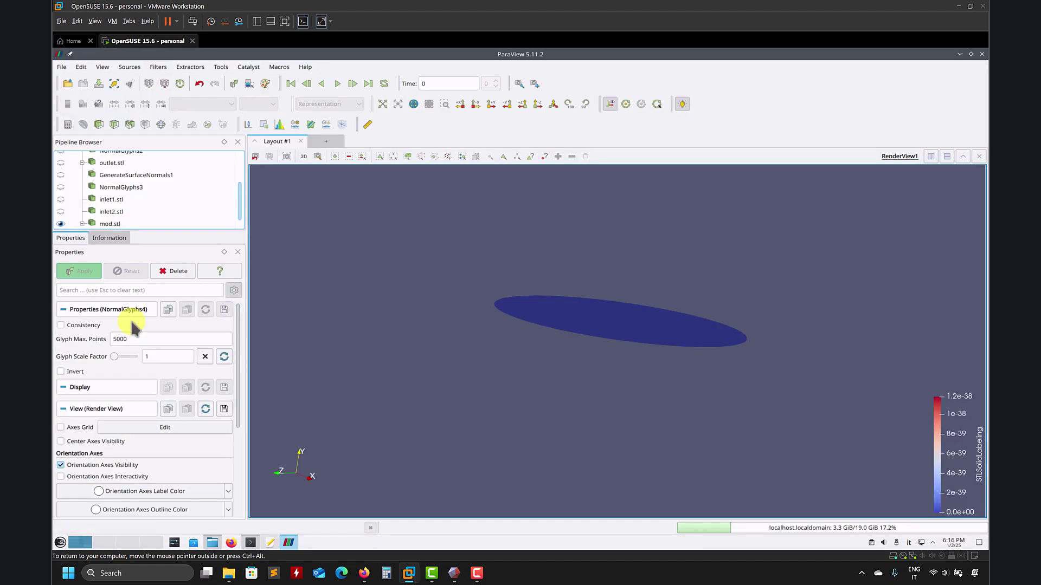
{"action": "left_click", "coordinate": [85, 271]}
{"action": "left_click_drag", "start_coordinate": [434, 318], "coordinate": [476, 304]}
{"action": "left_click", "coordinate": [218, 105]}
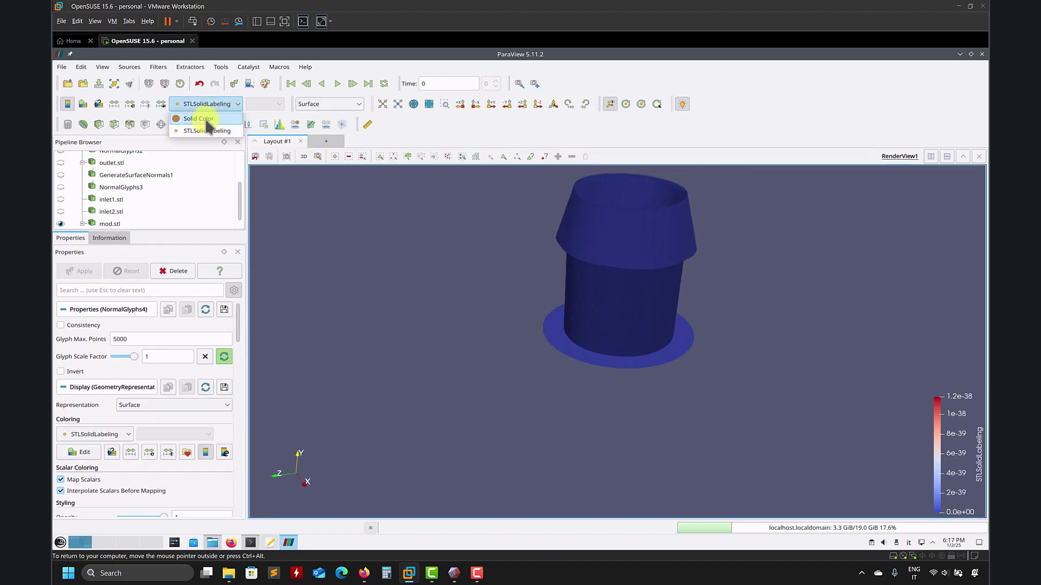
{"action": "left_click", "coordinate": [209, 122]}
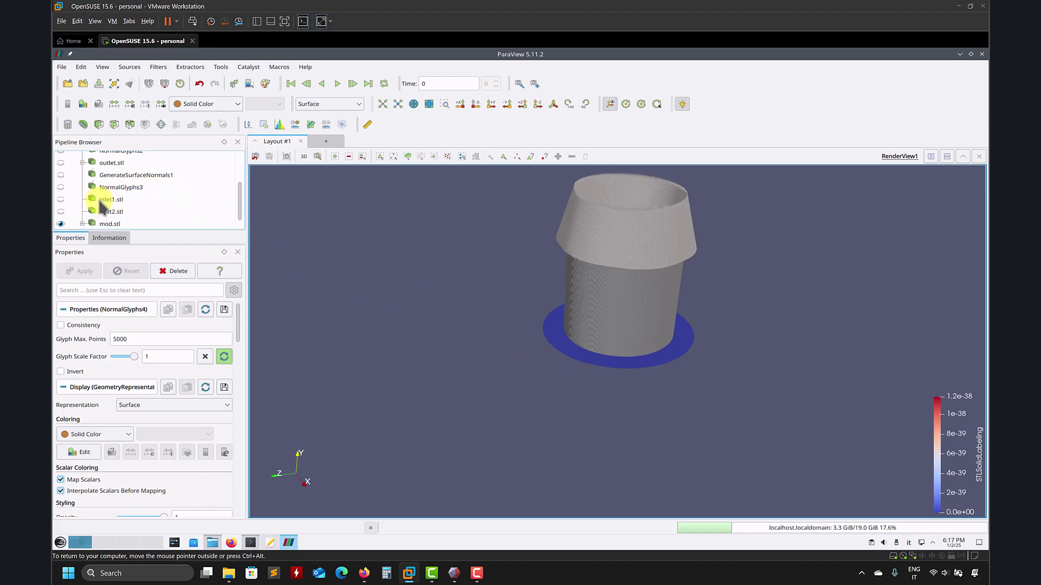
Step: Show pipe_large.stl, compare the mod.stl glyph direction against the pipe, and close ParaView
{"action": "scroll", "coordinate": [76, 207], "scroll_direction": "up", "scroll_amount": 2}
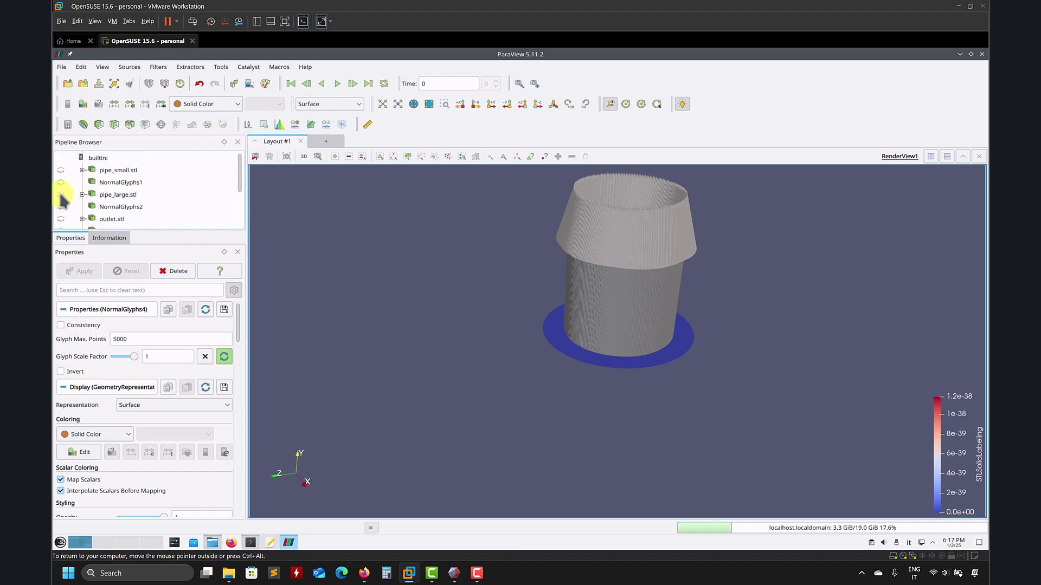
{"action": "left_click", "coordinate": [60, 194]}
{"action": "left_click_drag", "start_coordinate": [488, 344], "coordinate": [668, 400]}
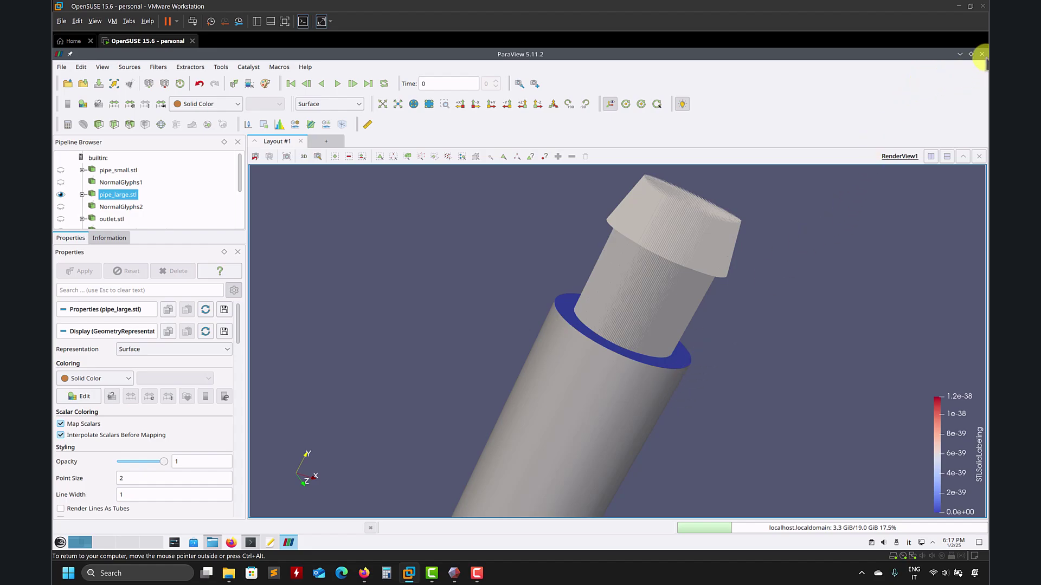
{"action": "left_click", "coordinate": [982, 54]}
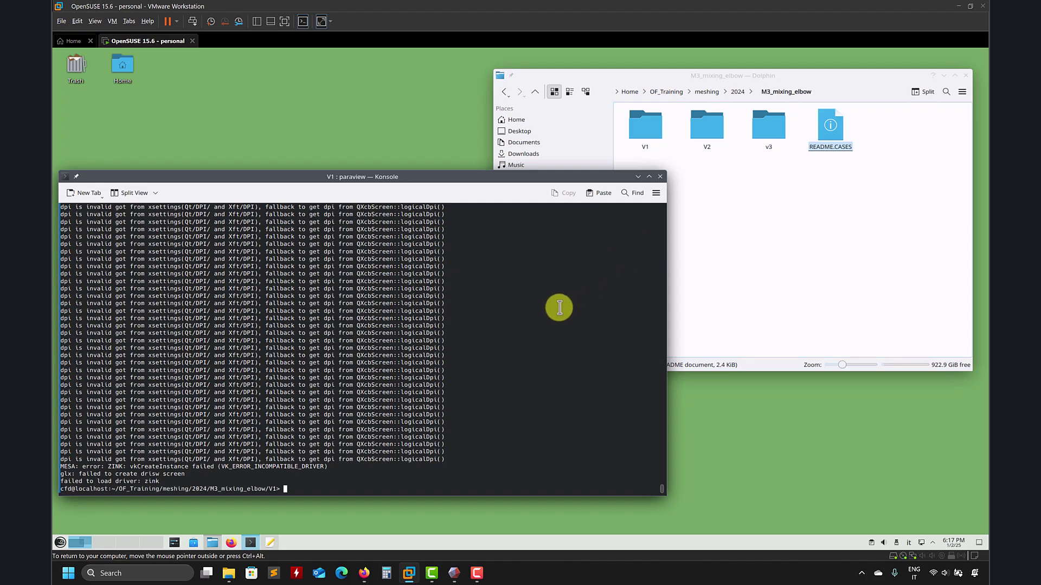
Step: Switch to the Dolphin file manager and open the geometries folder inside V1
{"action": "left_click", "coordinate": [753, 214]}
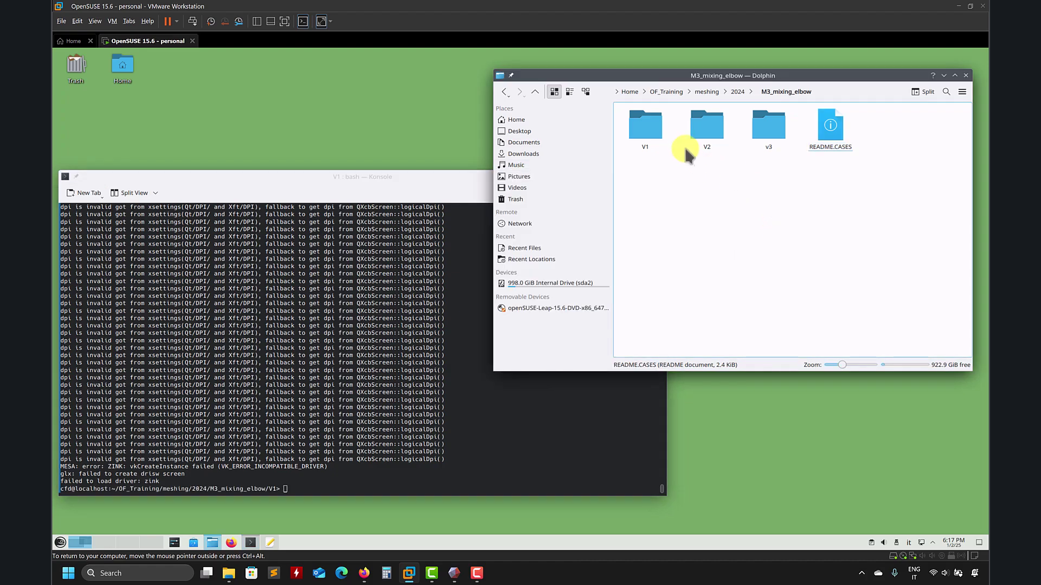
{"action": "double_click", "coordinate": [643, 122]}
{"action": "double_click", "coordinate": [791, 122]}
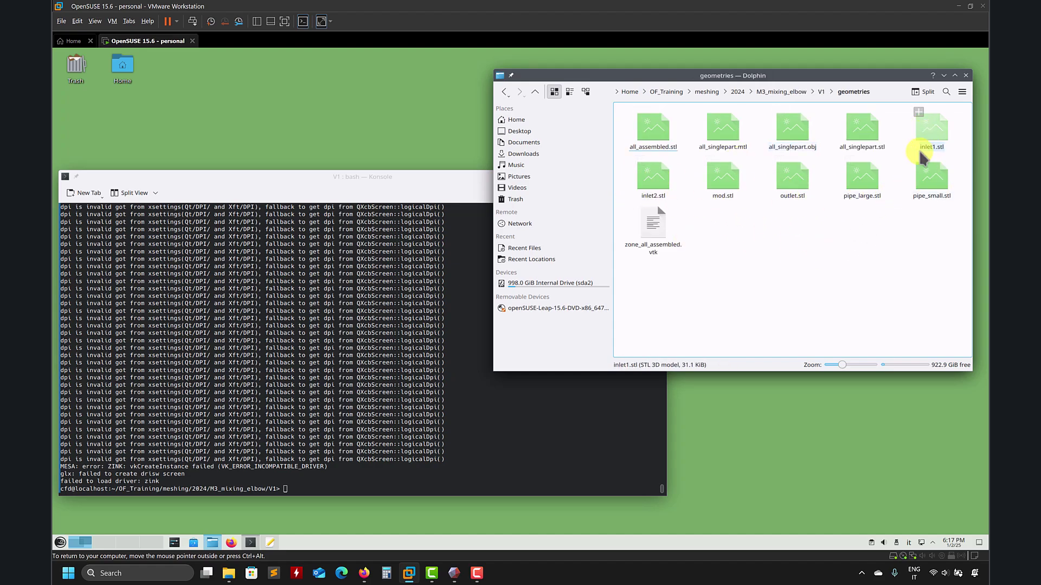
Step: Open inlet1.stl with the kwrite application
{"action": "left_click", "coordinate": [933, 139]}
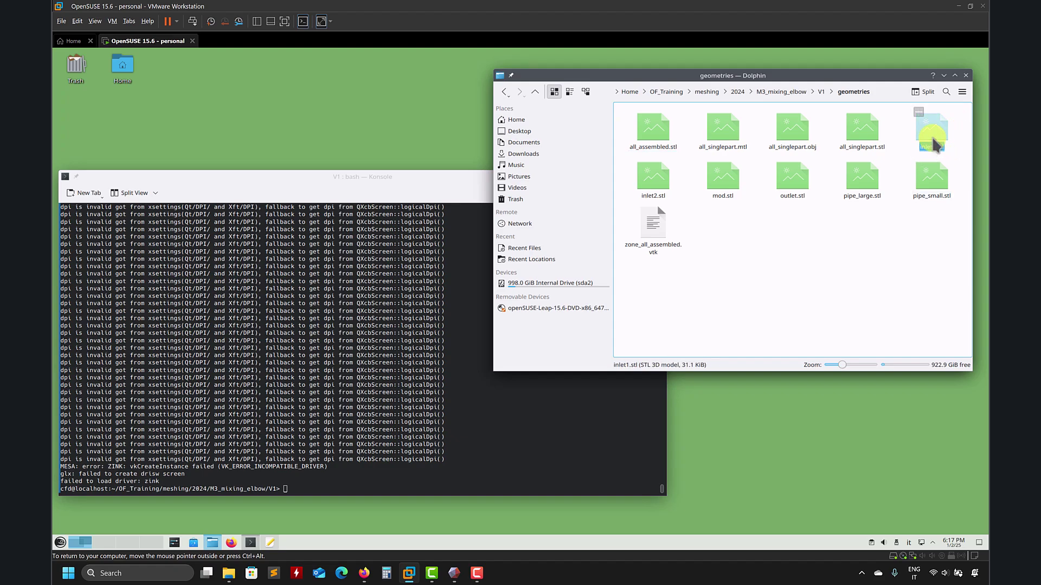
{"action": "right_click", "coordinate": [933, 142]}
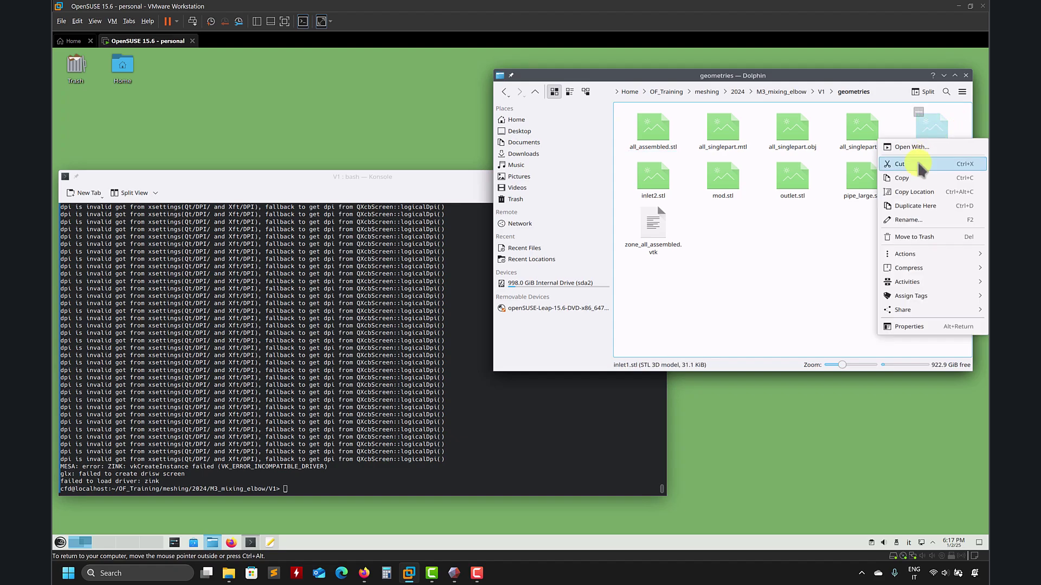
{"action": "left_click", "coordinate": [818, 247]}
{"action": "right_click", "coordinate": [932, 133]}
{"action": "left_click", "coordinate": [909, 146]}
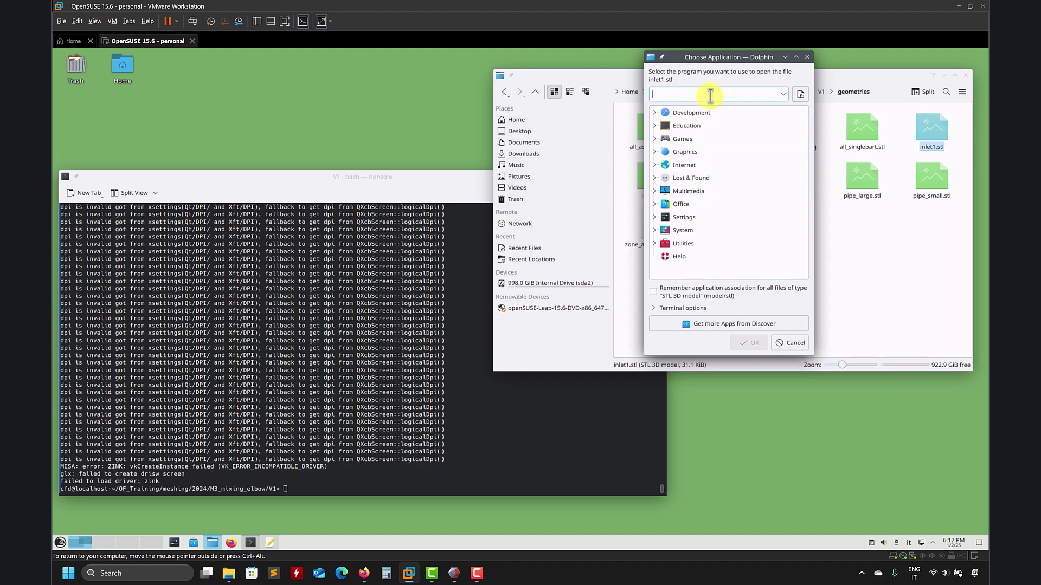
{"action": "type", "text": "kwrite"}
{"action": "key", "text": "Return"}
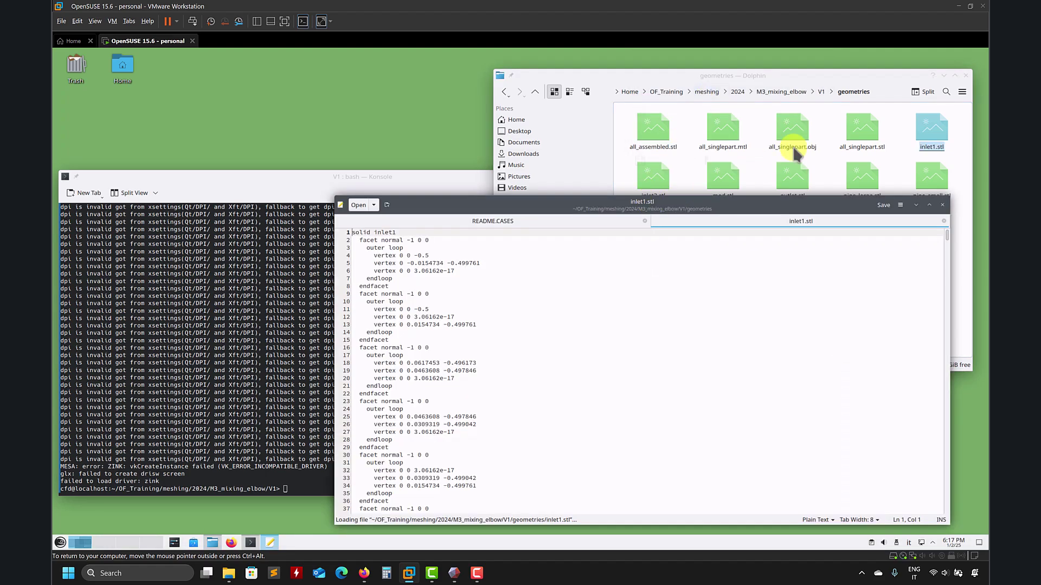
Step: Move the text editor window clear of the file list and examine the solid name on the first and last lines of inlet1.stl
{"action": "left_click_drag", "start_coordinate": [759, 205], "coordinate": [500, 80]}
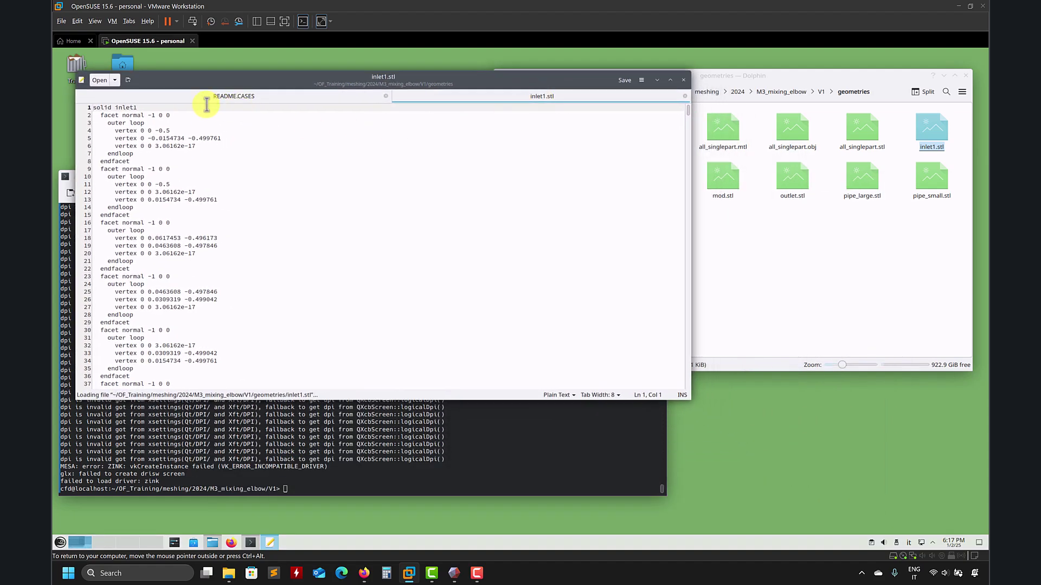
{"action": "double_click", "coordinate": [103, 107]}
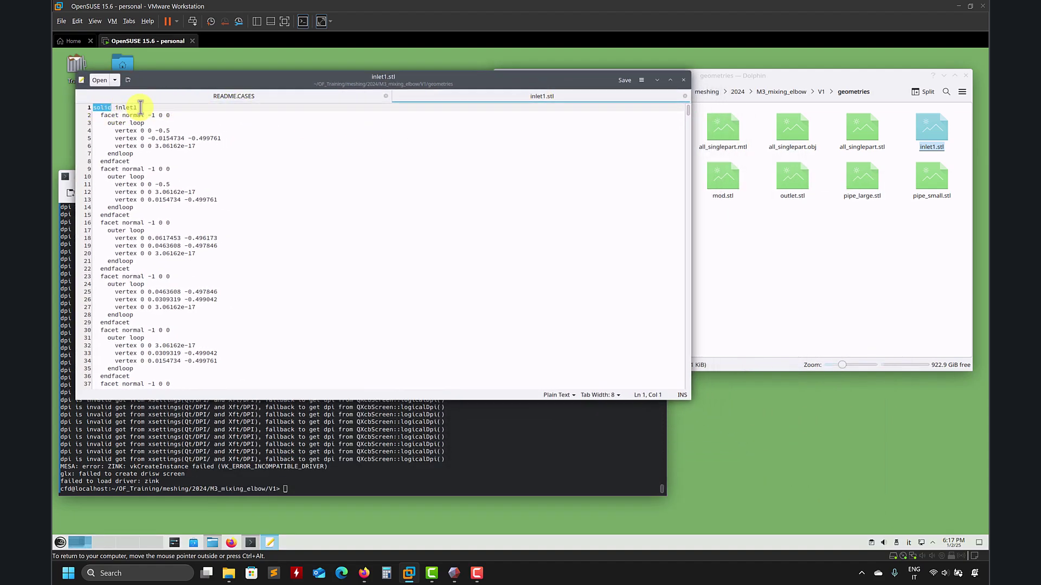
{"action": "left_click_drag", "start_coordinate": [689, 107], "coordinate": [586, 445]}
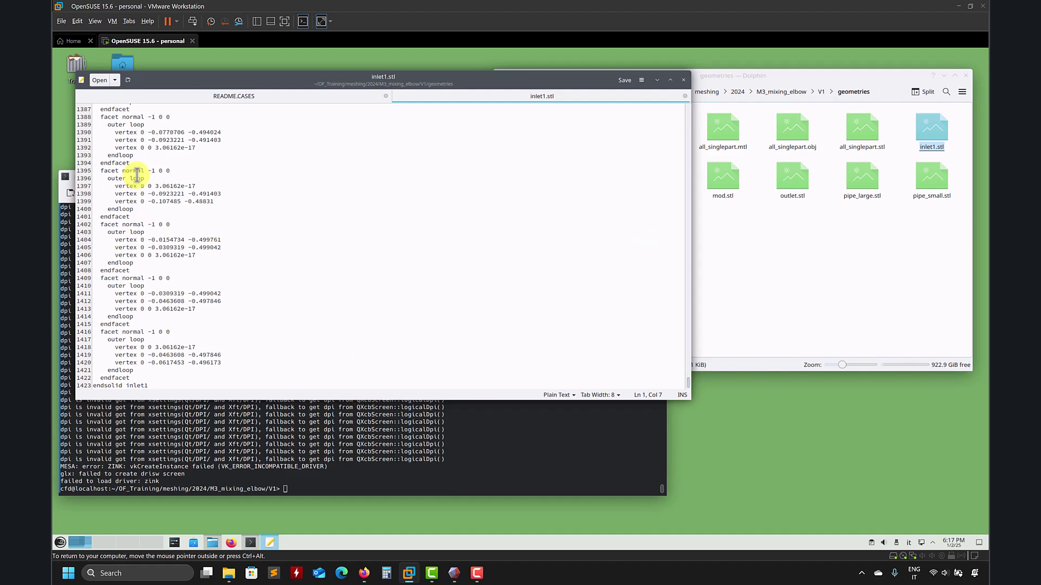
Step: Open outlet.stl in the text editor and examine the solid name on its closing endsolid line
{"action": "left_click", "coordinate": [808, 225]}
{"action": "double_click", "coordinate": [791, 179]}
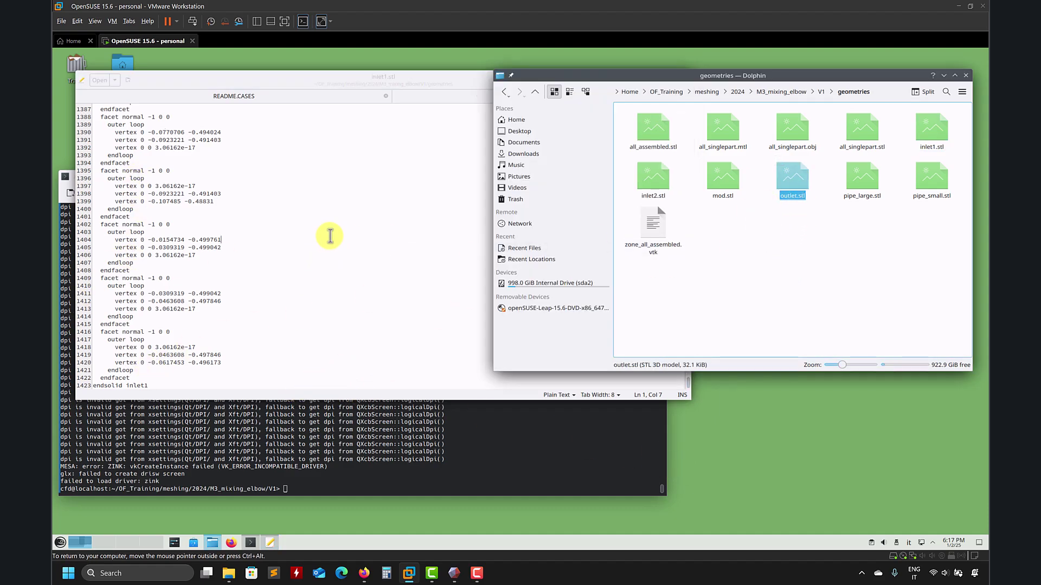
{"action": "scroll", "coordinate": [237, 172], "scroll_direction": "down", "scroll_amount": 1}
{"action": "left_click", "coordinate": [239, 176]}
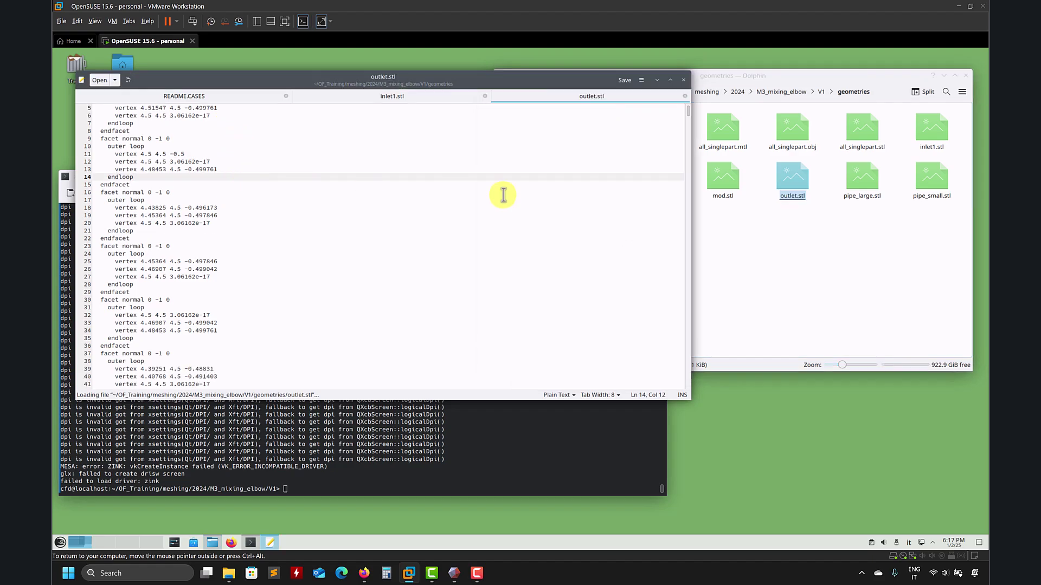
{"action": "left_click_drag", "start_coordinate": [688, 114], "coordinate": [678, 399]}
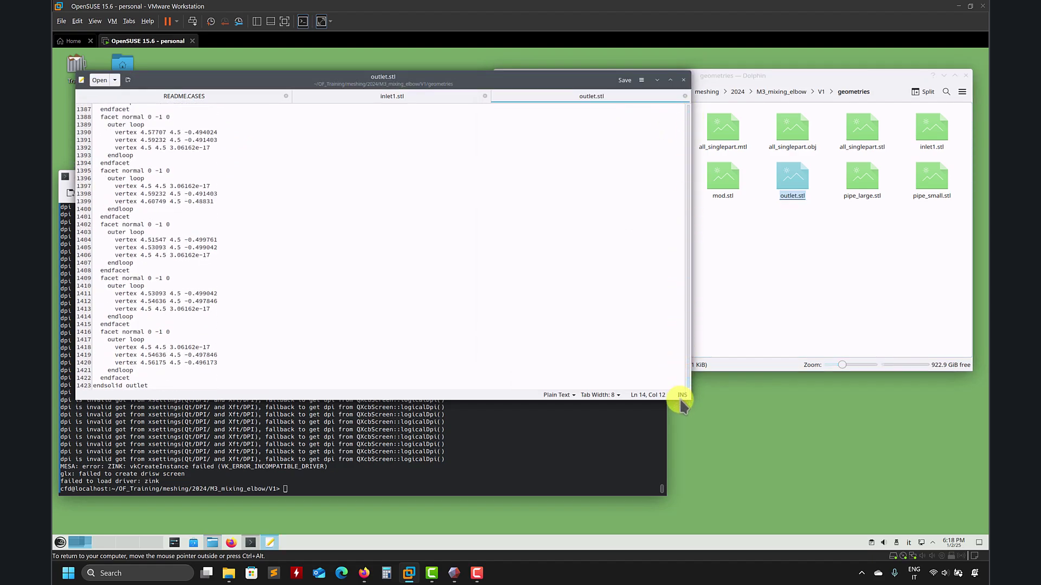
{"action": "left_click", "coordinate": [127, 385]}
{"action": "type", "text": "3"}
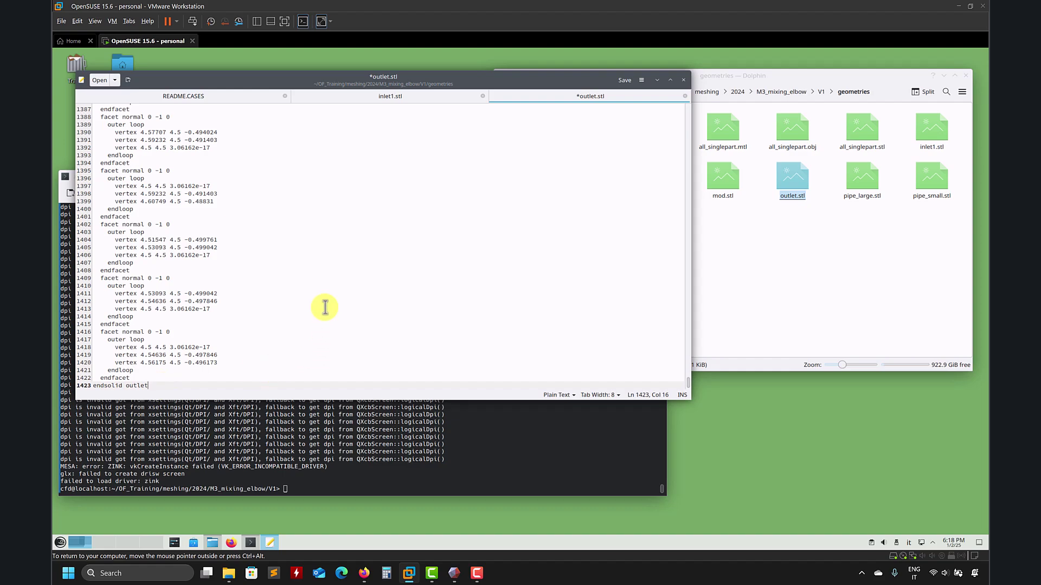
Step: Open pipe_large.stl in the text editor, check its solid name, and close the file
{"action": "left_click", "coordinate": [856, 239]}
{"action": "left_click_drag", "start_coordinate": [861, 179], "coordinate": [291, 242]}
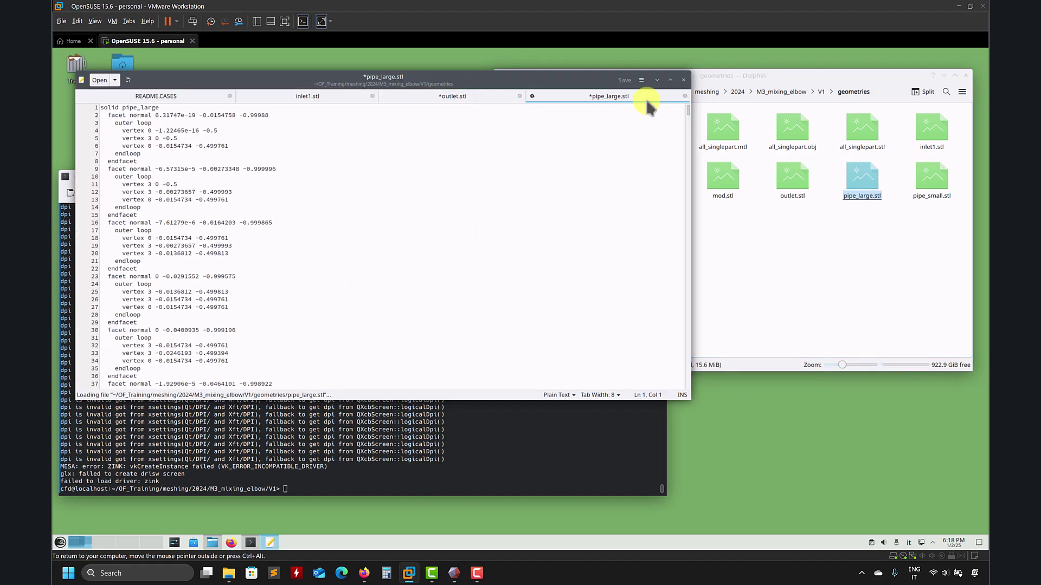
{"action": "left_click", "coordinate": [684, 96]}
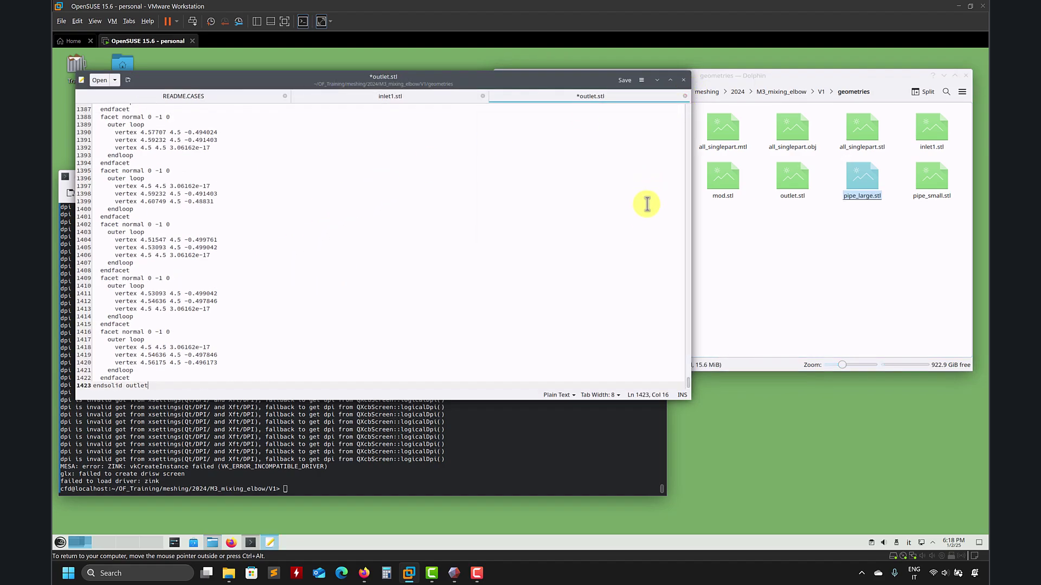
Step: Close outlet.stl without saving its changes and close inlet1.stl, leaving README.CASES open
{"action": "left_click", "coordinate": [684, 96]}
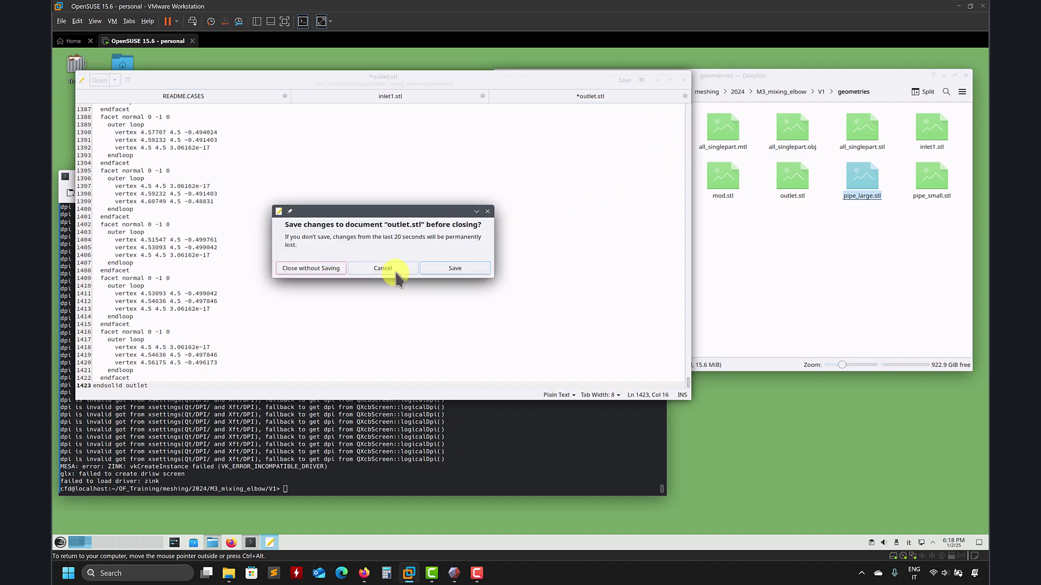
{"action": "left_click", "coordinate": [395, 271]}
{"action": "left_click", "coordinate": [685, 95]}
{"action": "left_click", "coordinate": [320, 269]}
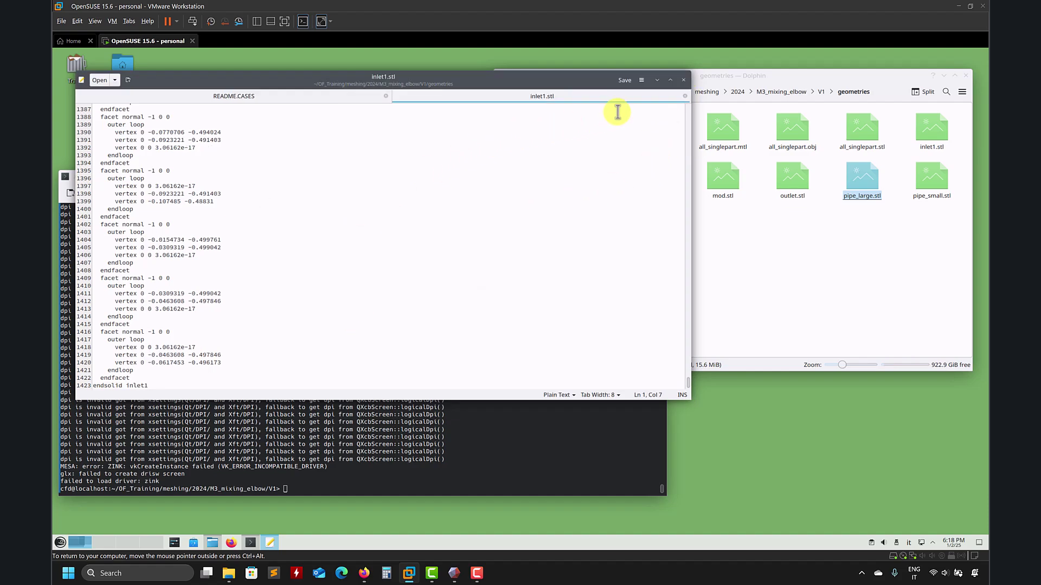
{"action": "left_click", "coordinate": [684, 95]}
Step: Delete mod.stl from the geometries folder
{"action": "left_click", "coordinate": [811, 297]}
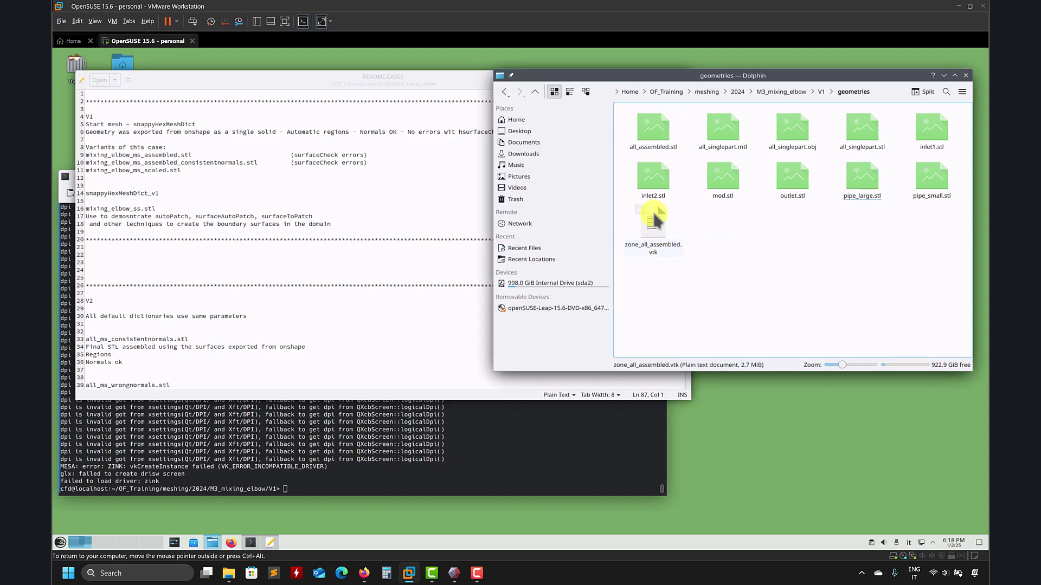
{"action": "left_click", "coordinate": [710, 175]}
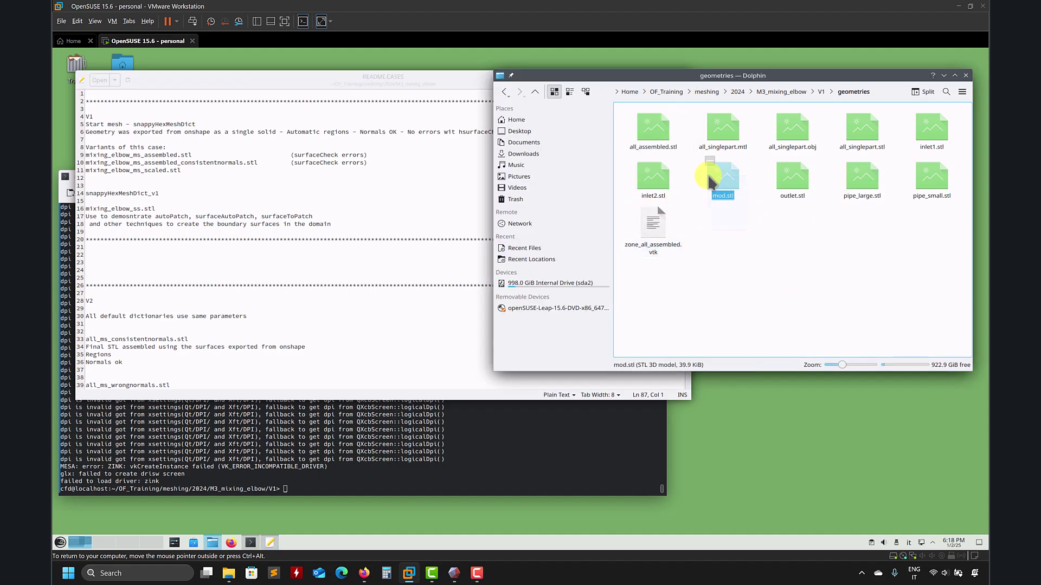
{"action": "key", "text": "Delete"}
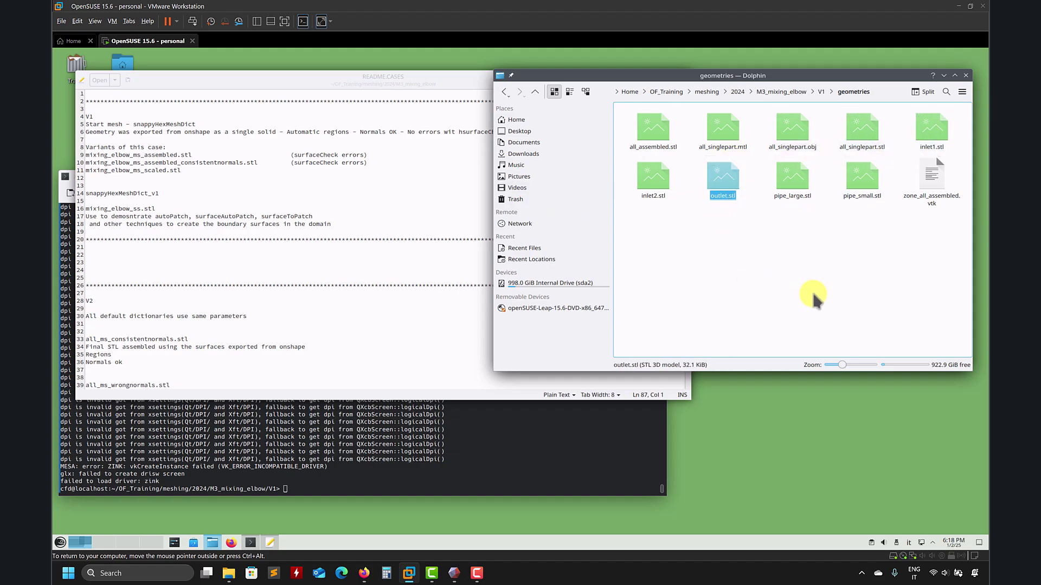
{"action": "left_click", "coordinate": [761, 268]}
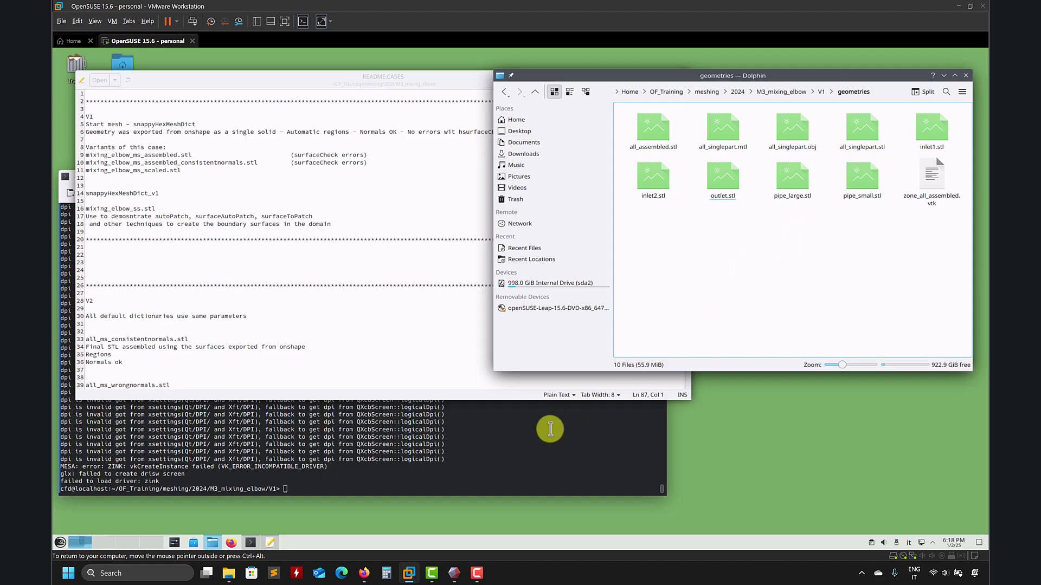
Step: In the Konsole terminal, list the V1 case contents and change into the geometries directory
{"action": "left_click", "coordinate": [548, 436]}
{"action": "type", "text": "ls"}
{"action": "key", "text": "Return"}
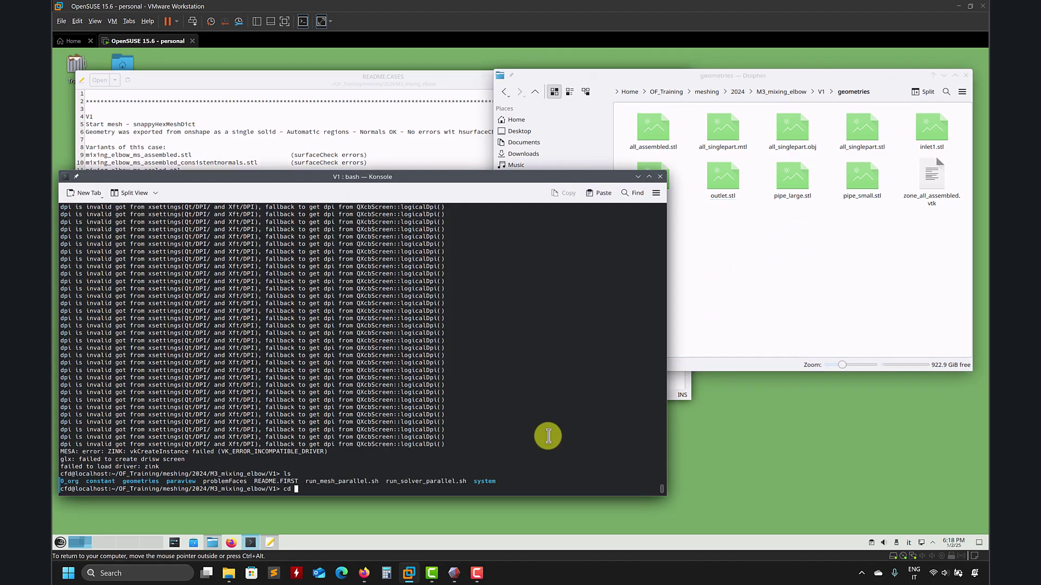
{"action": "key", "text": "Return"}
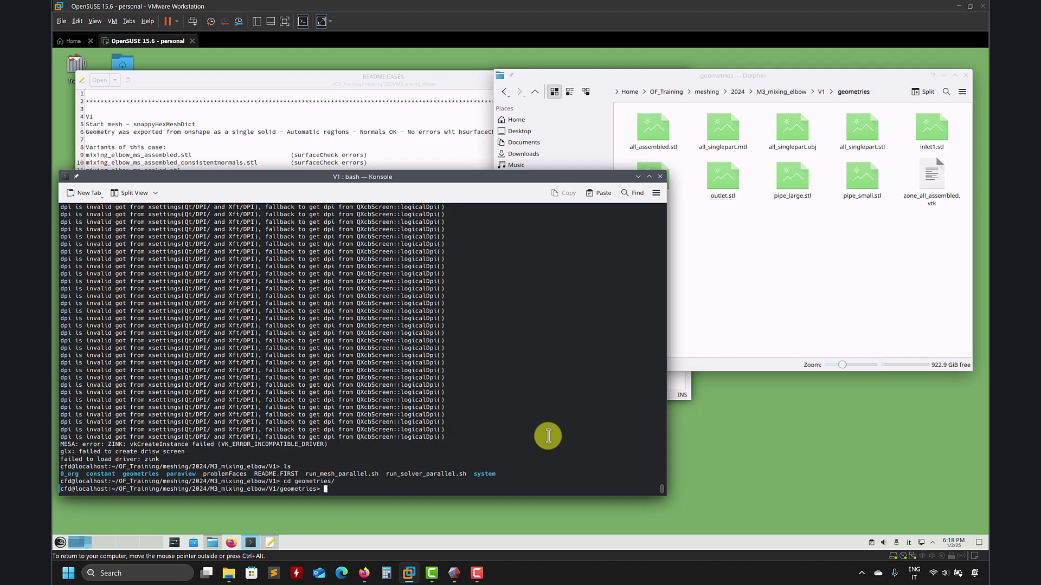
Step: List the geometry files and concatenate inlet1.stl, inlet2.stl, outlet.stl, pipe_small.stl and pipe_large.stl with cat into singletext.stl
{"action": "type", "text": "ls"}
{"action": "key", "text": "Return"}
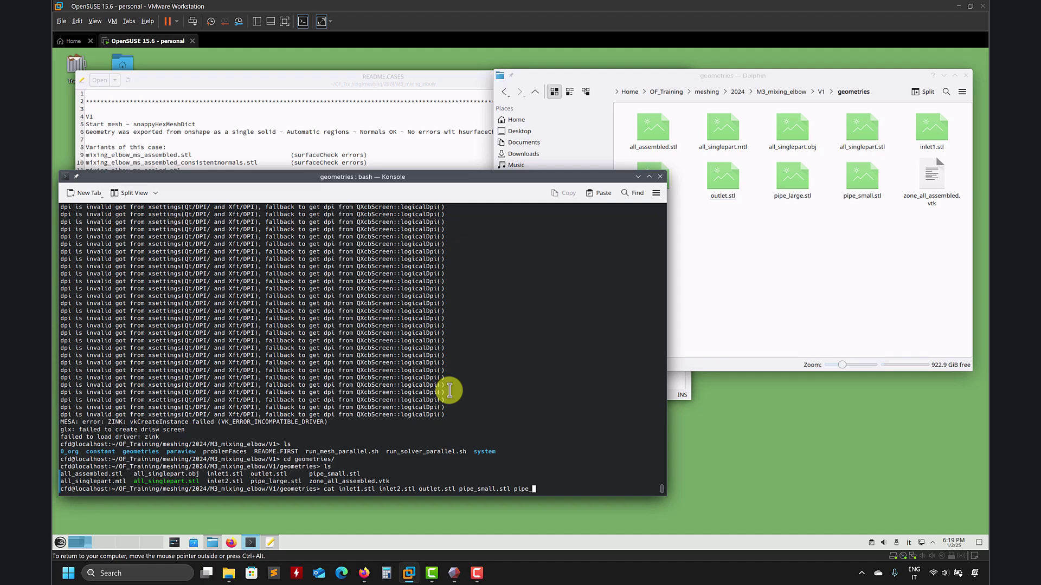
{"action": "key", "text": "Tab"}
{"action": "key", "text": "Return"}
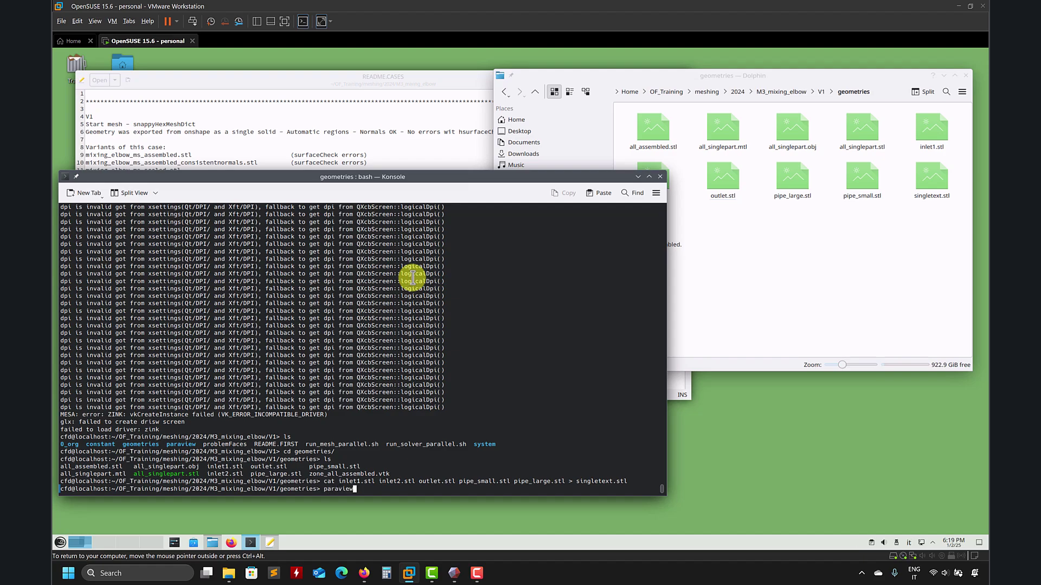
Step: Launch ParaView from the terminal, load singletext.stl from the geometries folder and view the pipe assembly from an oblique angle
{"action": "key", "text": "Return"}
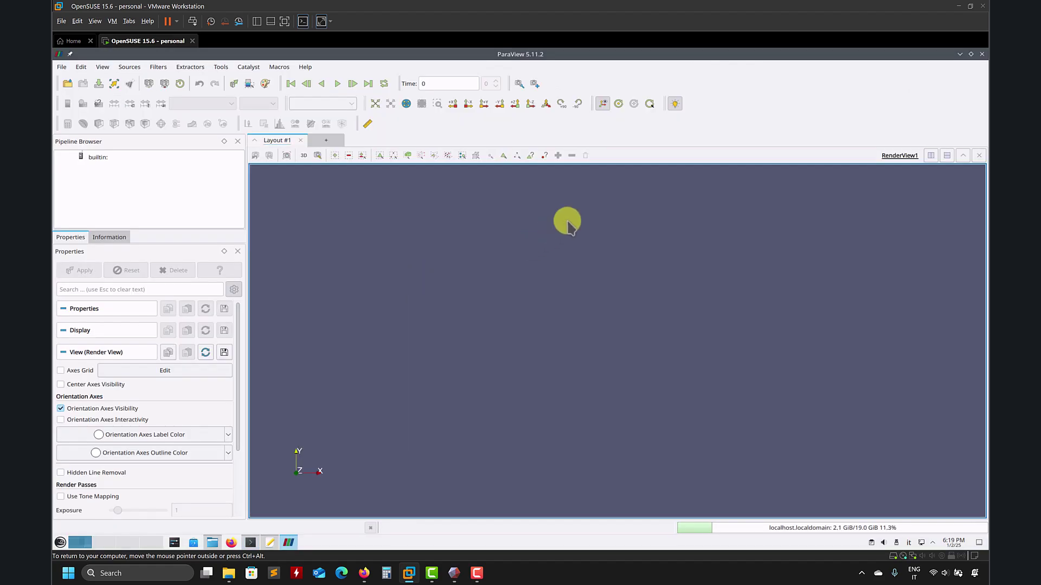
{"action": "left_click", "coordinate": [68, 84]}
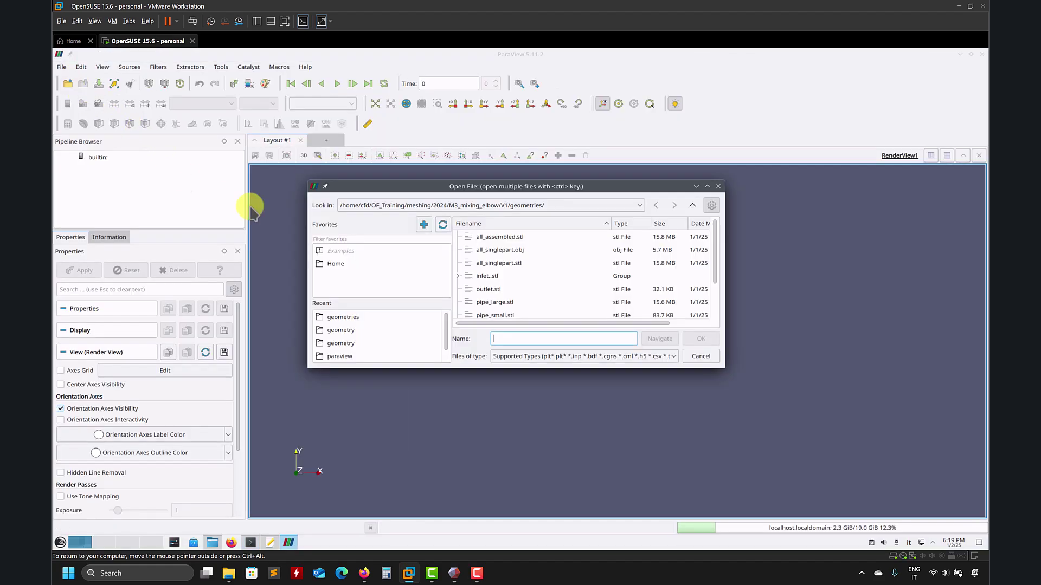
{"action": "scroll", "coordinate": [515, 259], "scroll_direction": "down", "scroll_amount": 1}
{"action": "double_click", "coordinate": [505, 297]}
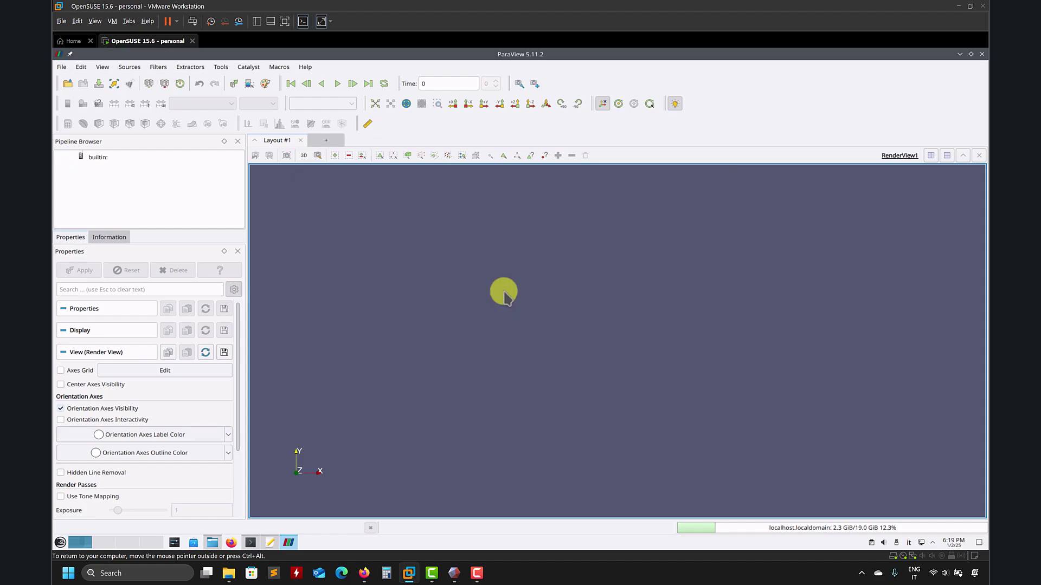
{"action": "left_click", "coordinate": [84, 271]}
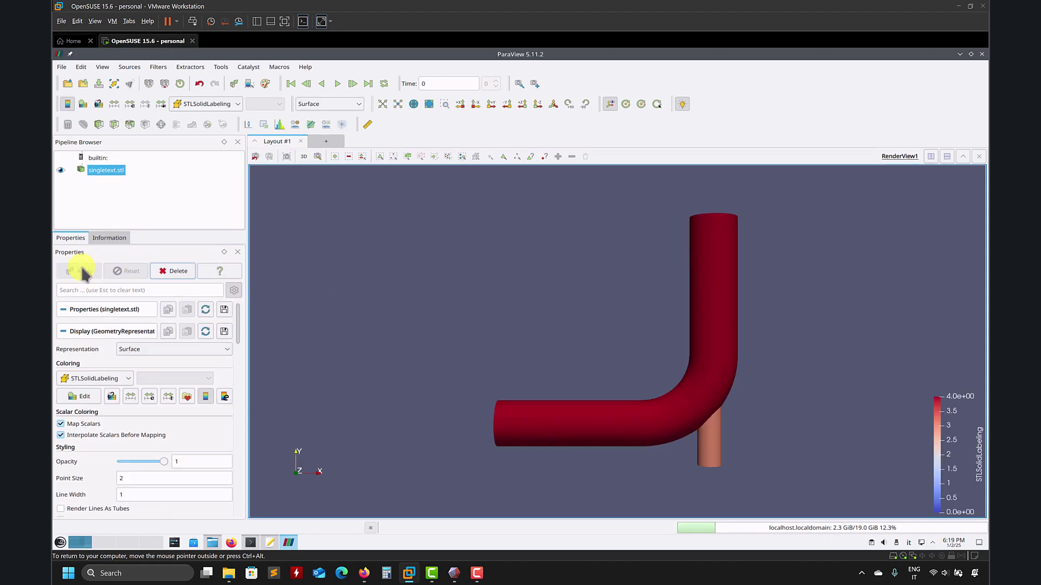
{"action": "left_click_drag", "start_coordinate": [417, 292], "coordinate": [340, 245]}
{"action": "left_click_drag", "start_coordinate": [662, 297], "coordinate": [256, 169]}
Step: Apply a Feature Edges filter to singletext.stl with boundary, feature and non-manifold edges at a 30 degree feature angle
{"action": "left_click", "coordinate": [158, 67]}
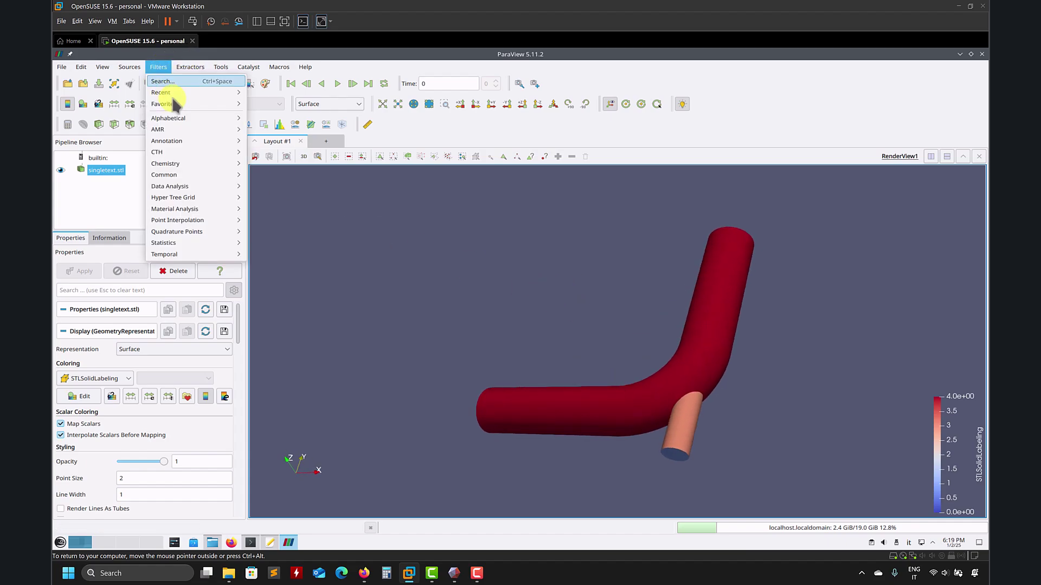
{"action": "mouse_move", "coordinate": [201, 120]}
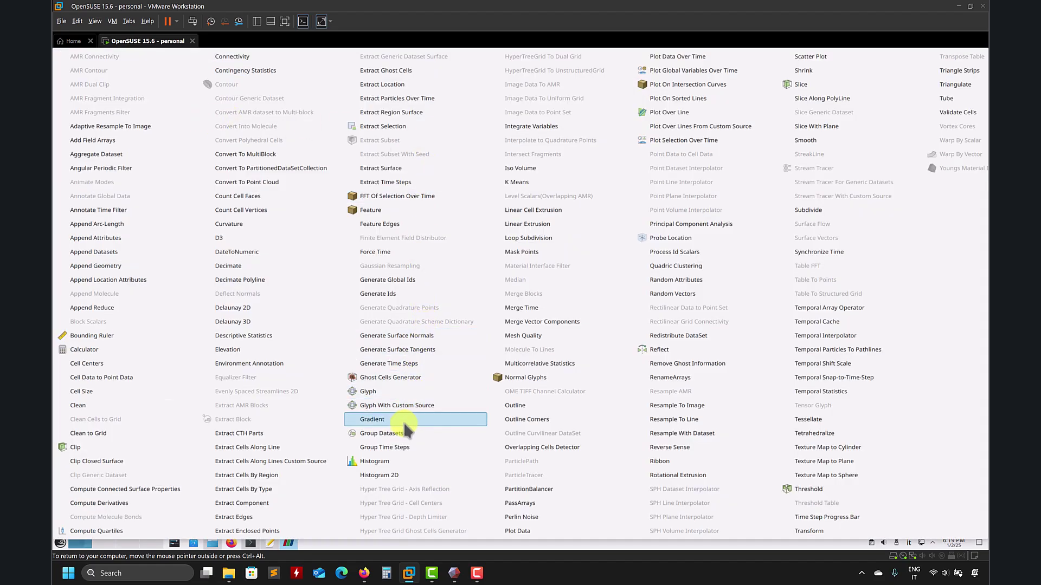
{"action": "left_click", "coordinate": [389, 222]}
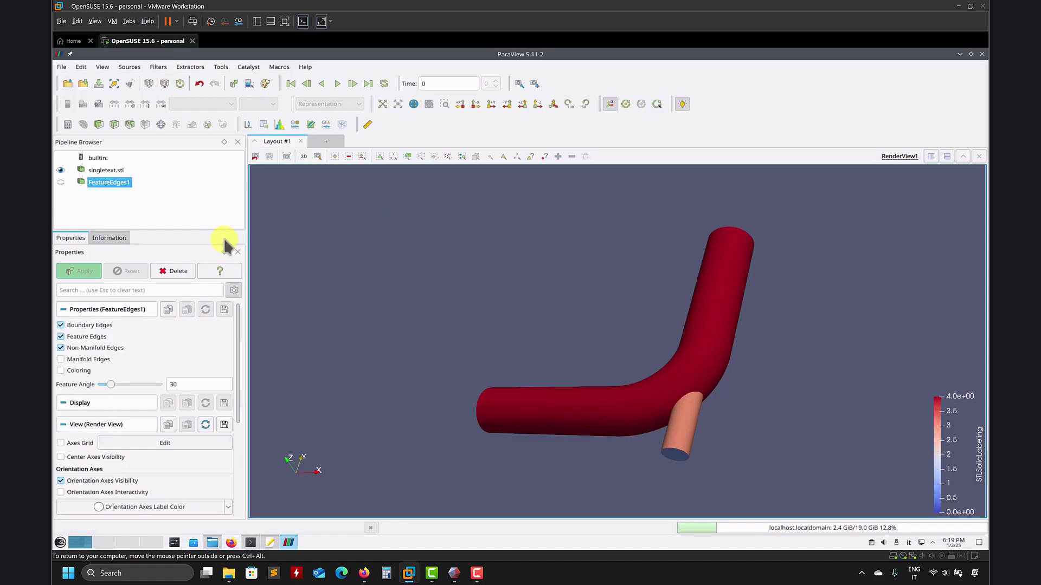
{"action": "left_click", "coordinate": [84, 271]}
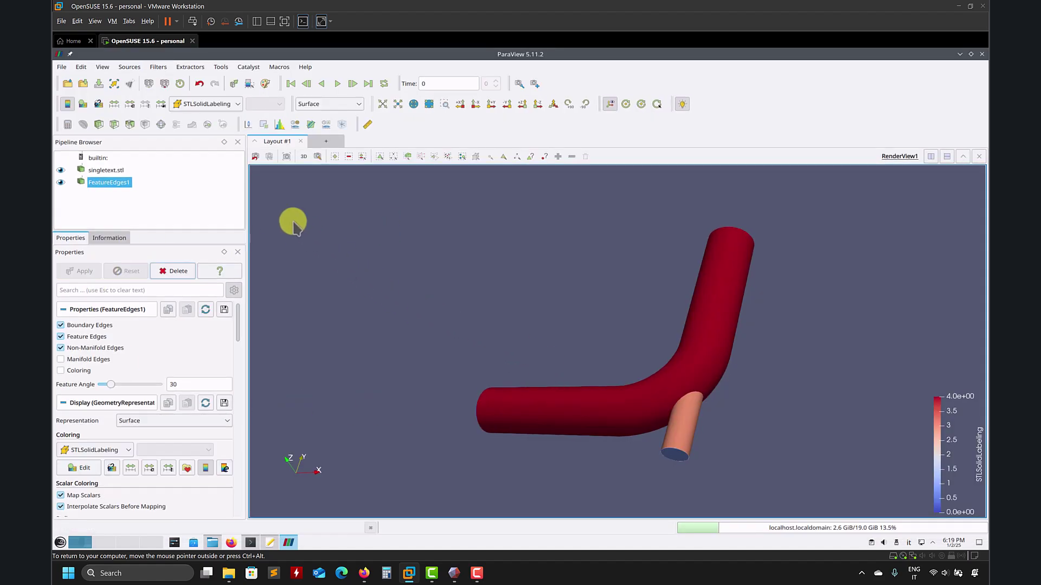
Step: Isolate the feature edges in Solid Color to inspect them, and switch the display back to the singletext.stl surface
{"action": "left_click", "coordinate": [61, 170]}
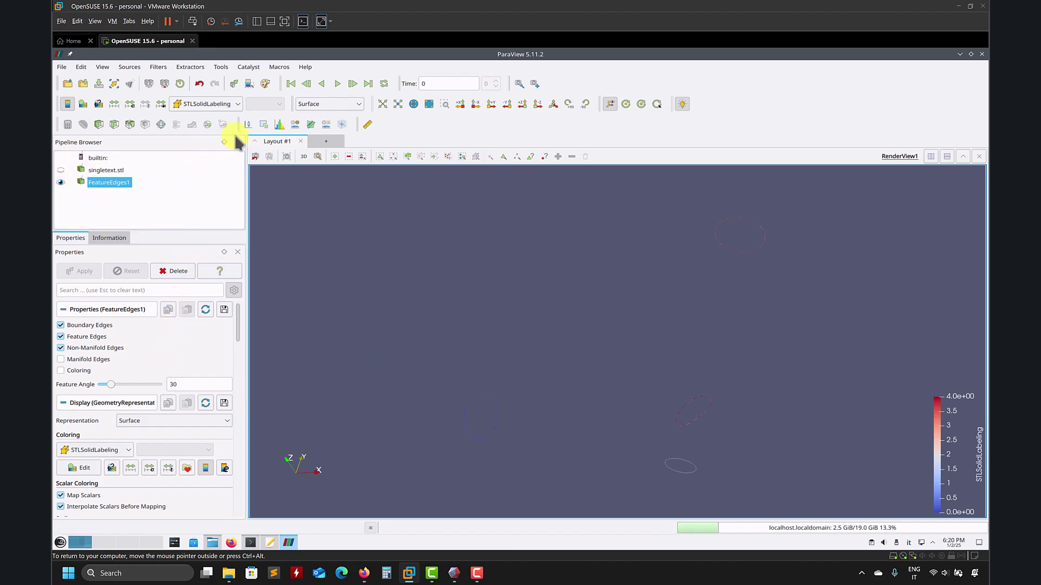
{"action": "left_click", "coordinate": [232, 105]}
{"action": "left_click", "coordinate": [220, 119]}
{"action": "left_click_drag", "start_coordinate": [697, 372], "coordinate": [613, 385]}
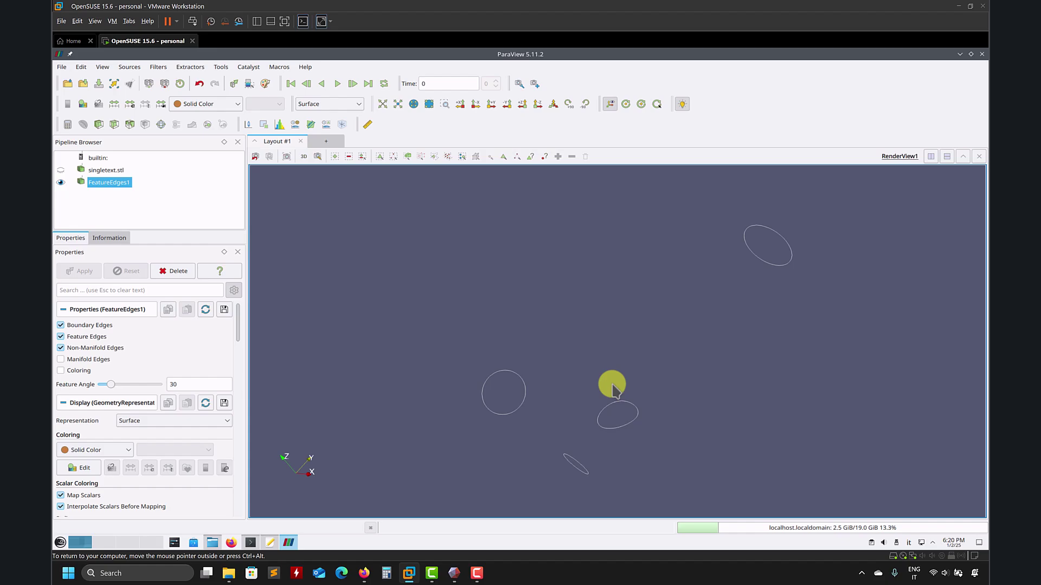
{"action": "left_click", "coordinate": [60, 170]}
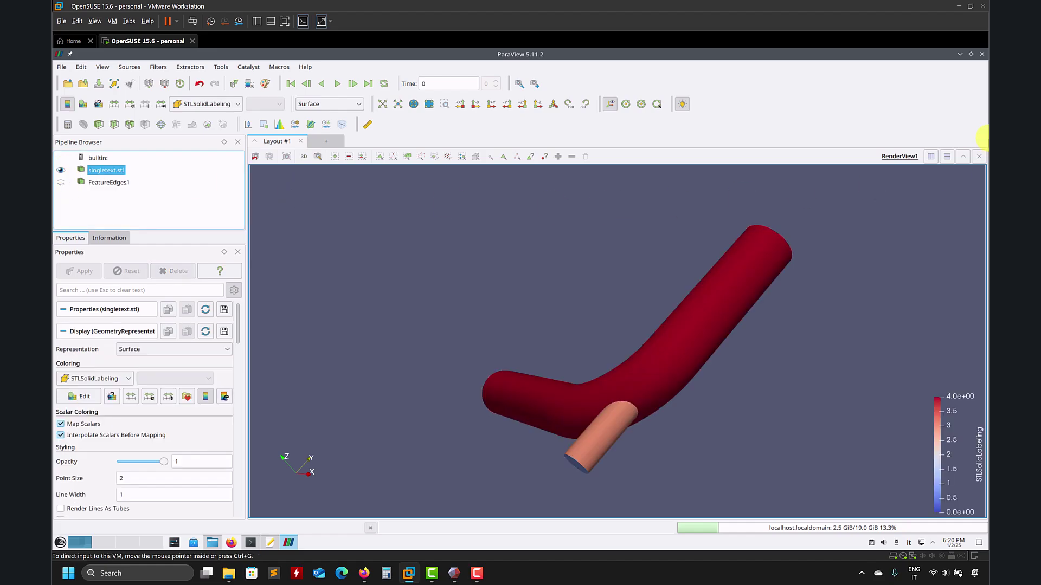
Step: Minimize ParaView and, in the Dolphin file manager, open the V1 case's constant/geometry folder
{"action": "left_click", "coordinate": [960, 54]}
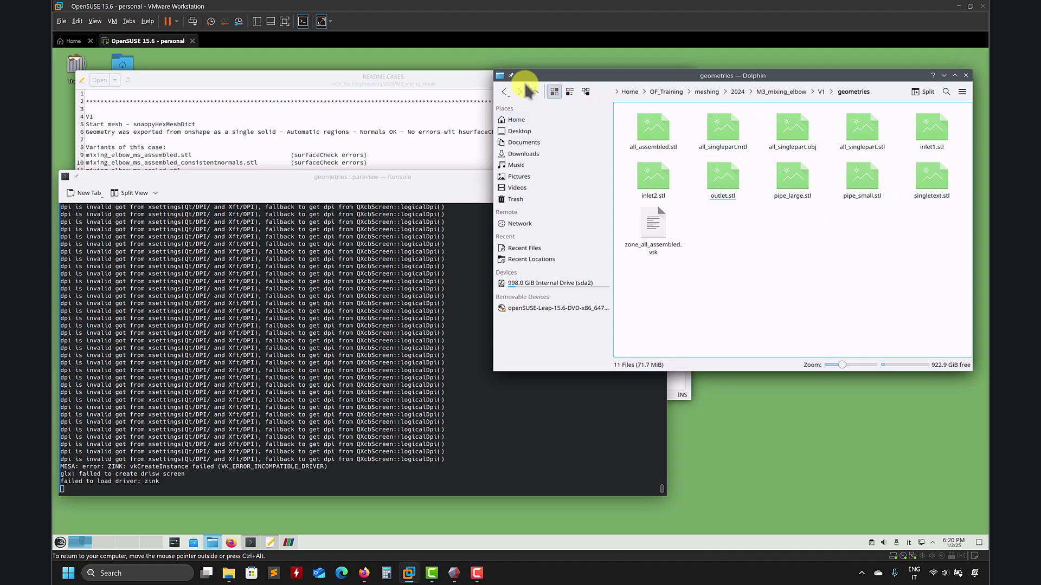
{"action": "left_click", "coordinate": [535, 92]}
{"action": "double_click", "coordinate": [718, 135]}
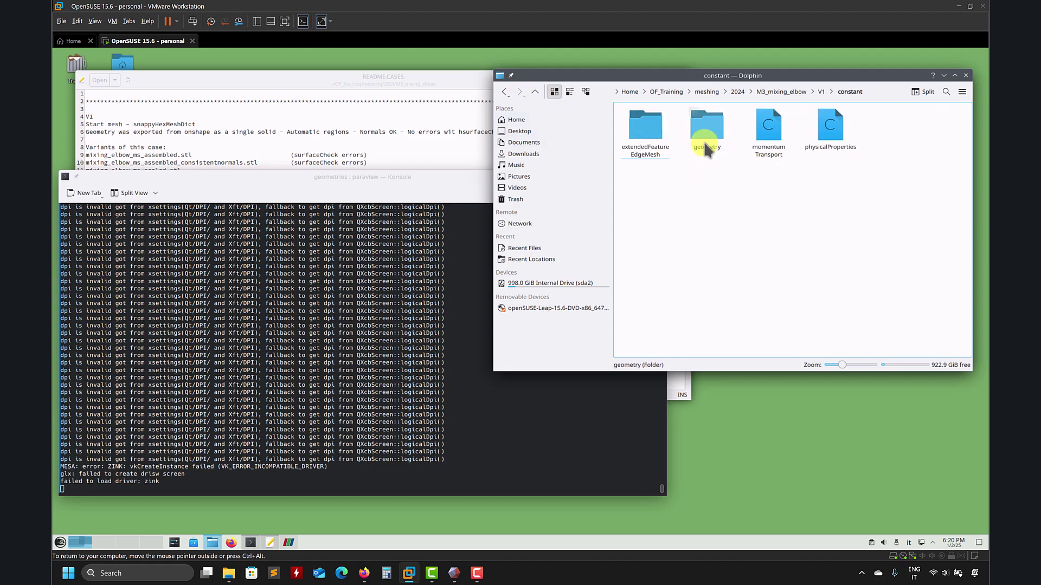
{"action": "double_click", "coordinate": [713, 130]}
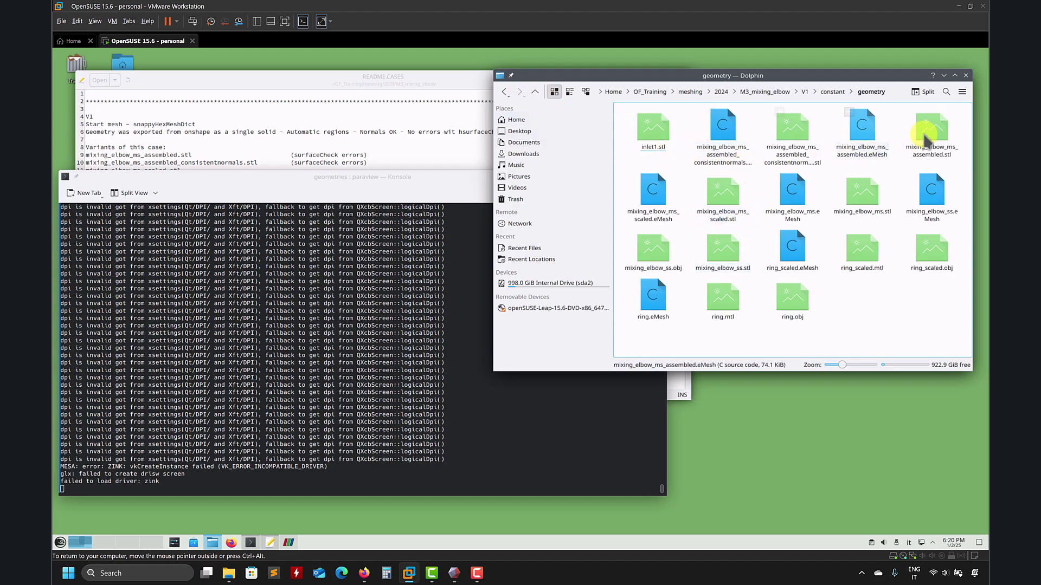